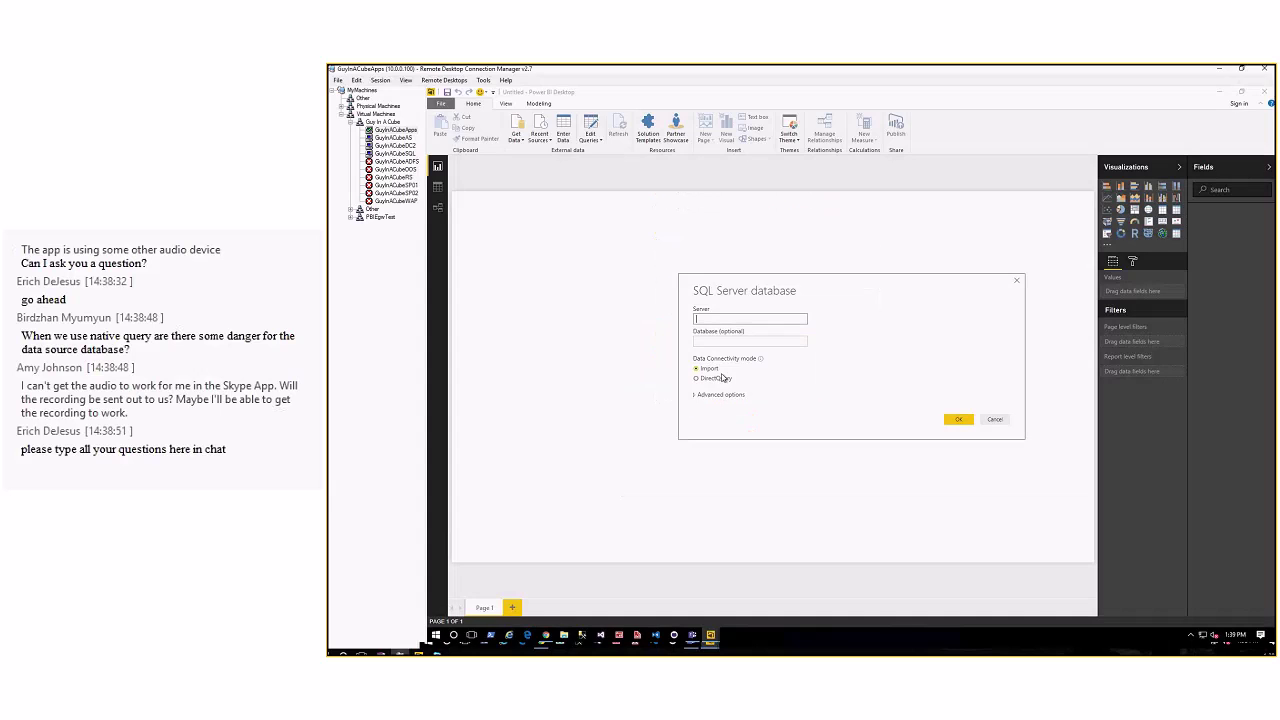
# Close the SQL Server dialog, then open and cancel the Analysis Services connection dialog
pyautogui.press('Escape')
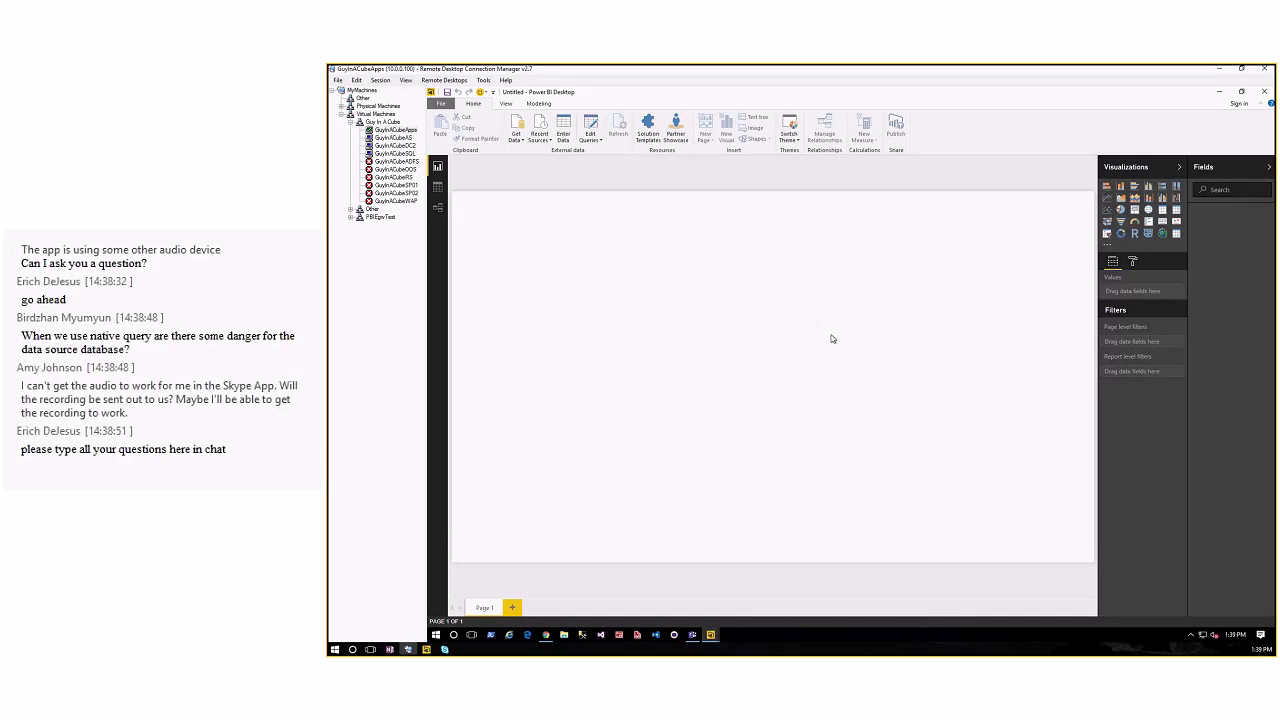
pyautogui.click(516, 133)
pyautogui.click(540, 221)
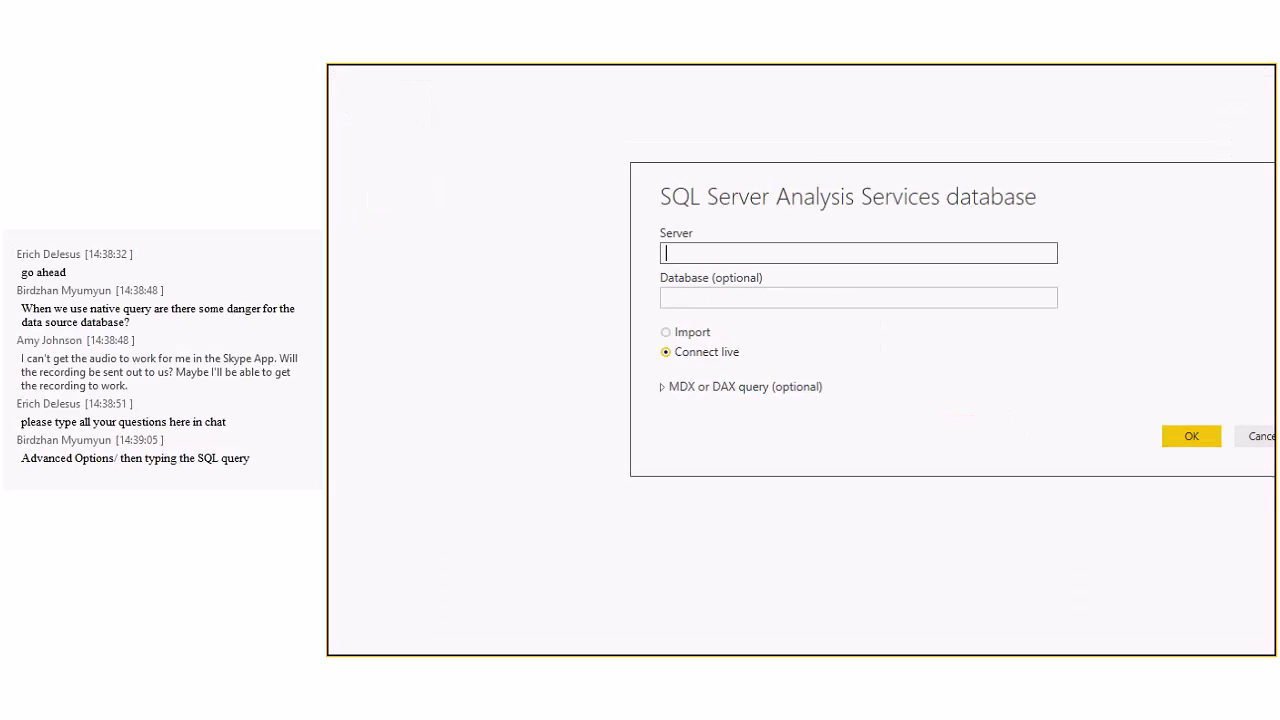
pyautogui.moveTo(644, 324); pyautogui.dragTo(781, 370)
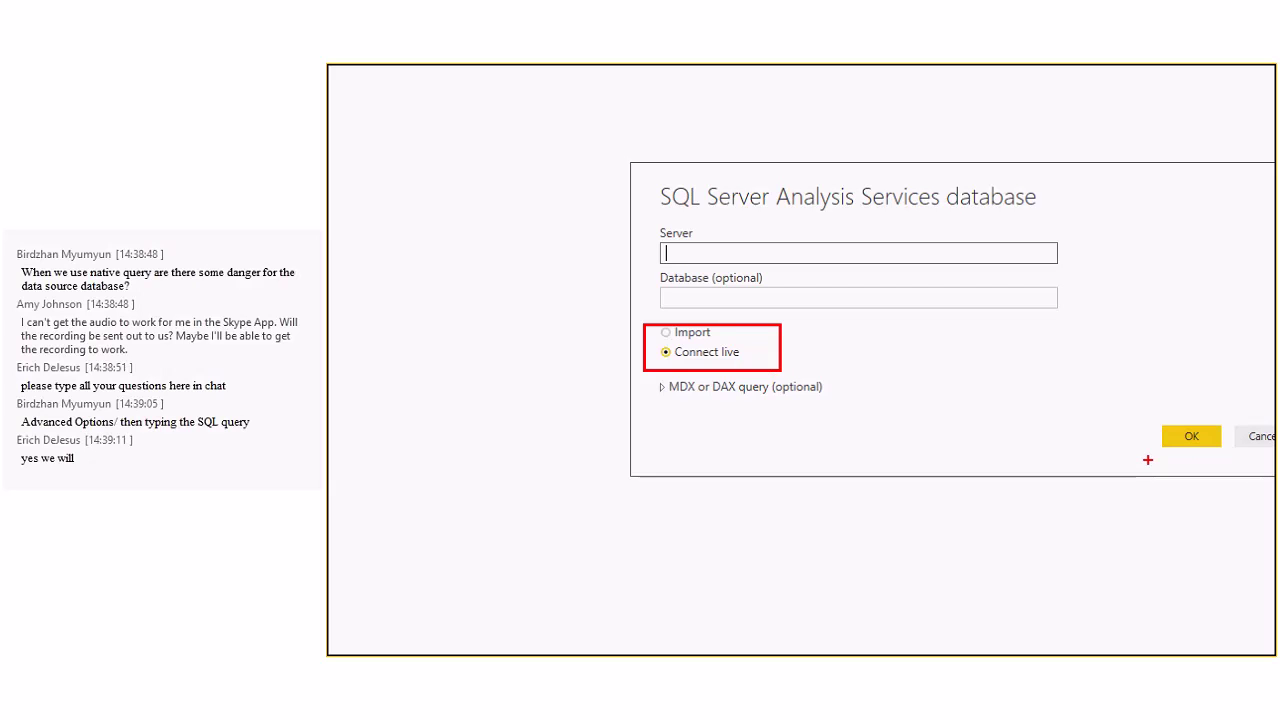
pyautogui.click(995, 414)
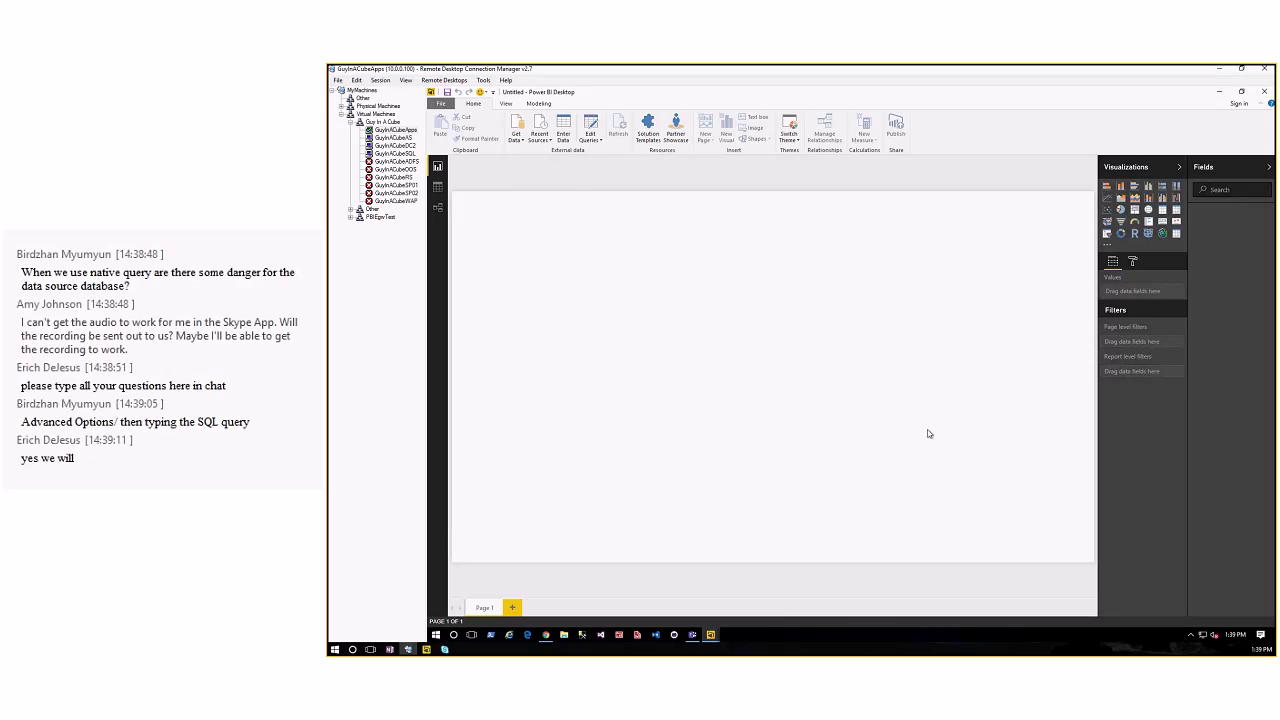
pyautogui.hotkey('ctrl', '1')
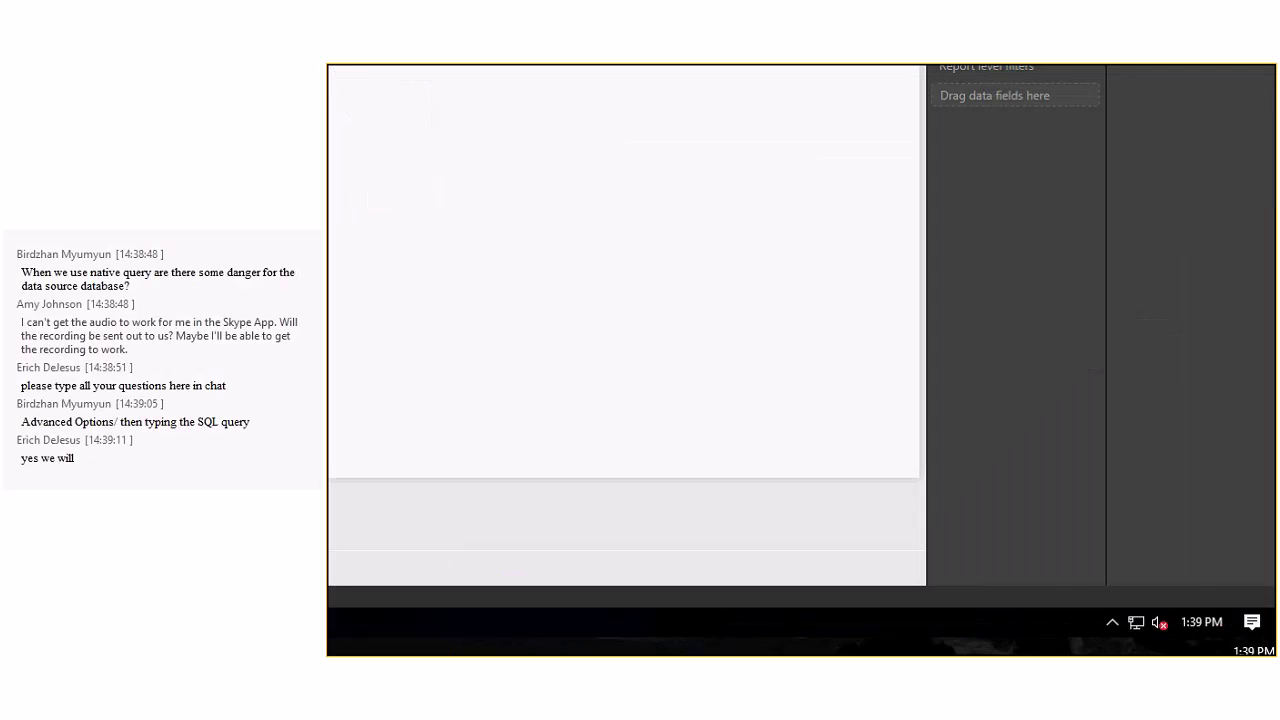
pyautogui.moveTo(1042, 548)
pyautogui.mouseDown()
pyautogui.moveTo(1194, 600)
pyautogui.moveTo(1274, 608)
pyautogui.mouseUp()
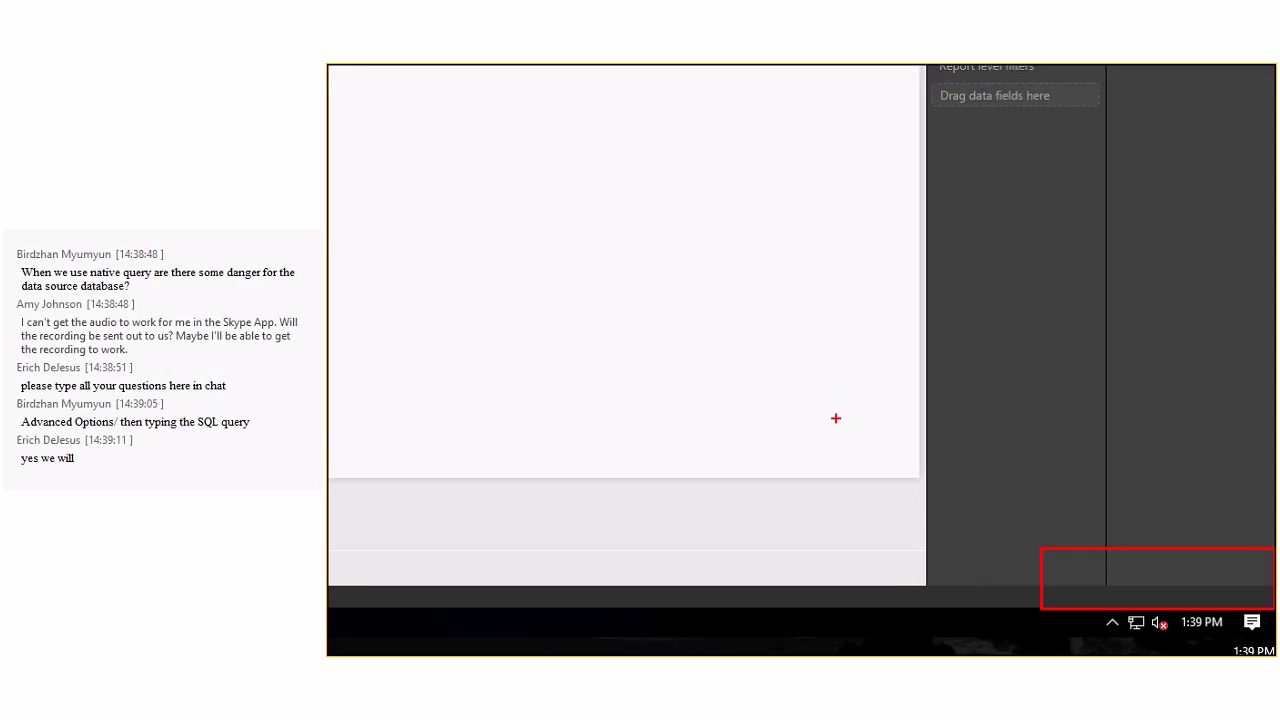
pyautogui.press('Escape')
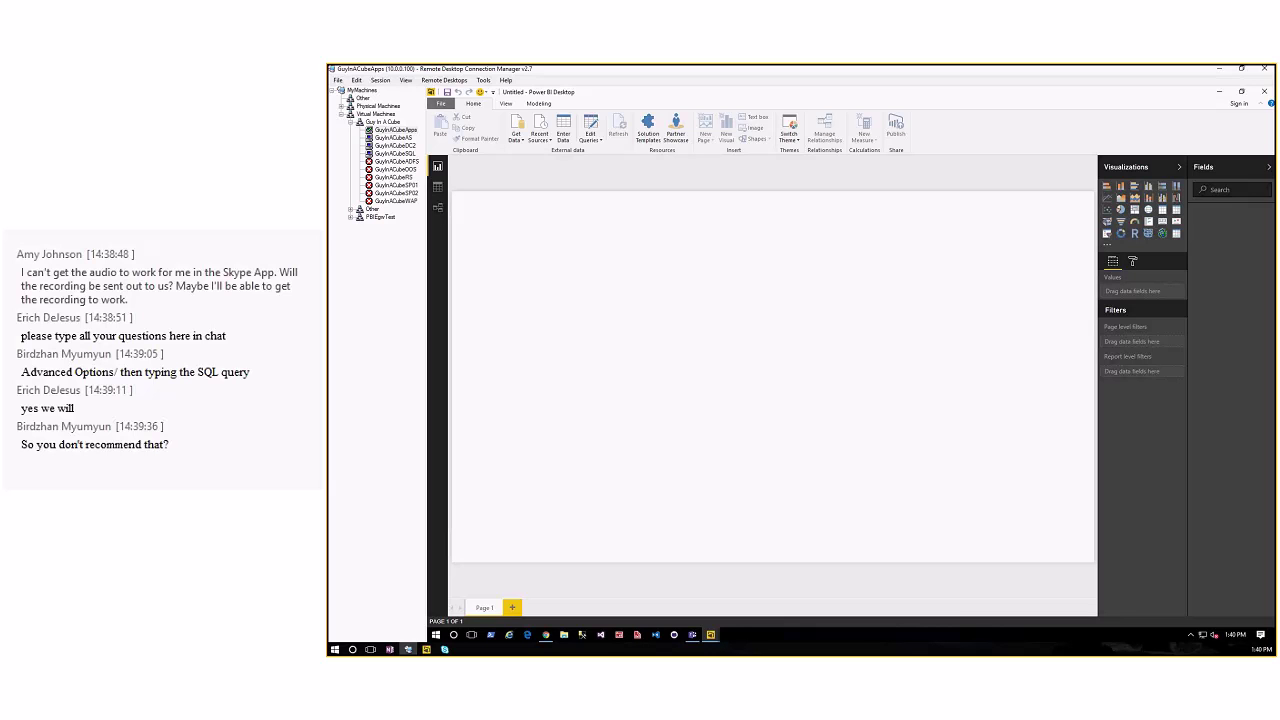
pyautogui.hotkey('alt', 'Tab')
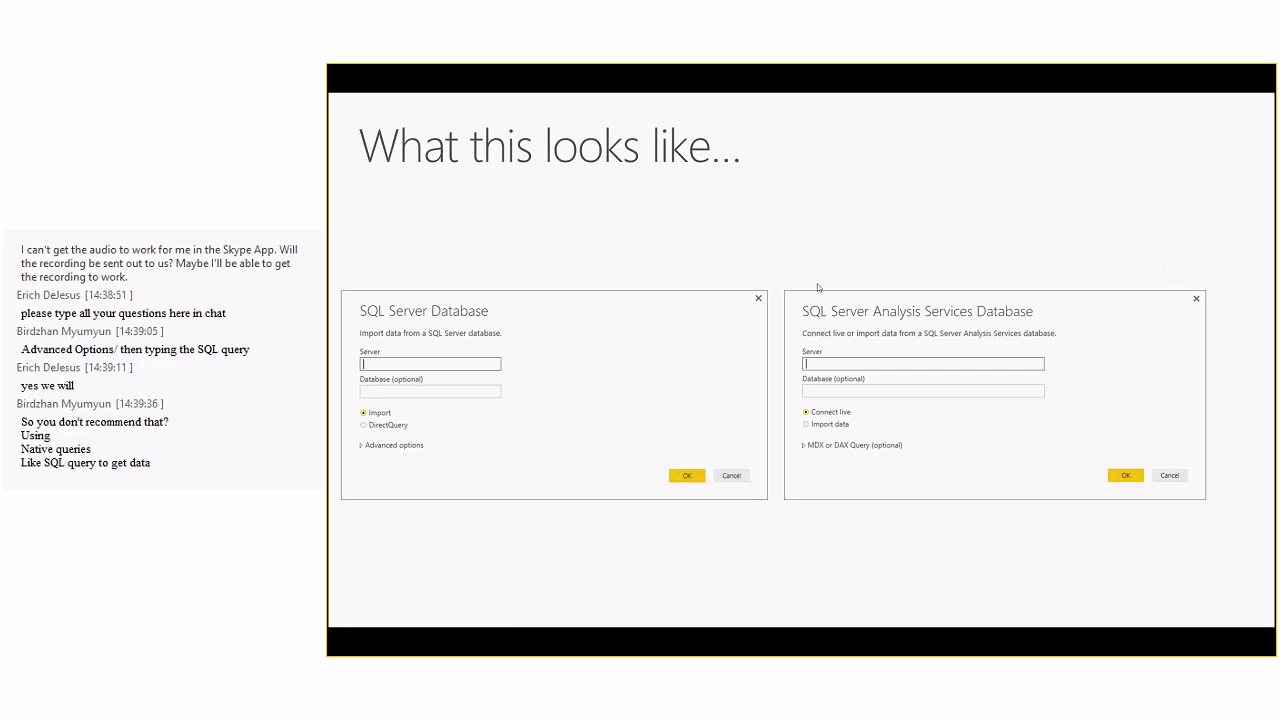
pyautogui.hotkey('alt', 'Tab')
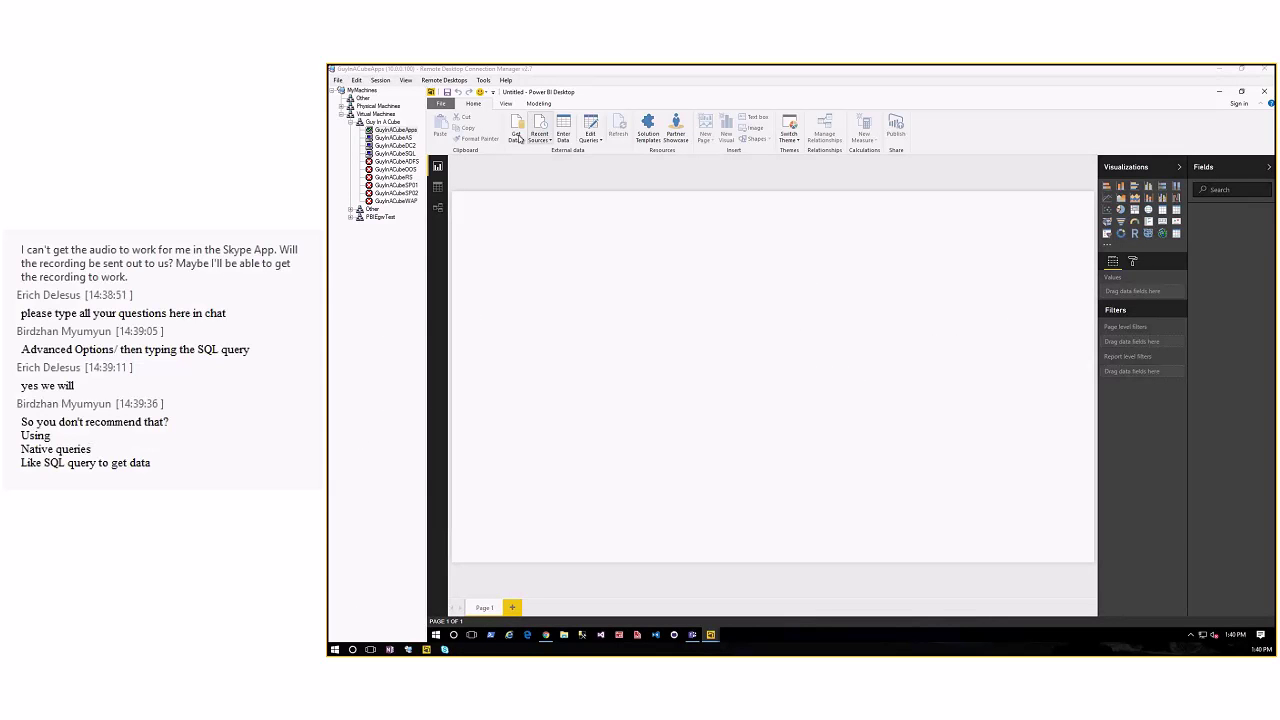
pyautogui.click(518, 138)
# Show the SQL Server dialog's advanced SQL statement box, cancel it, and return to the slideshow
pyautogui.click(769, 367)
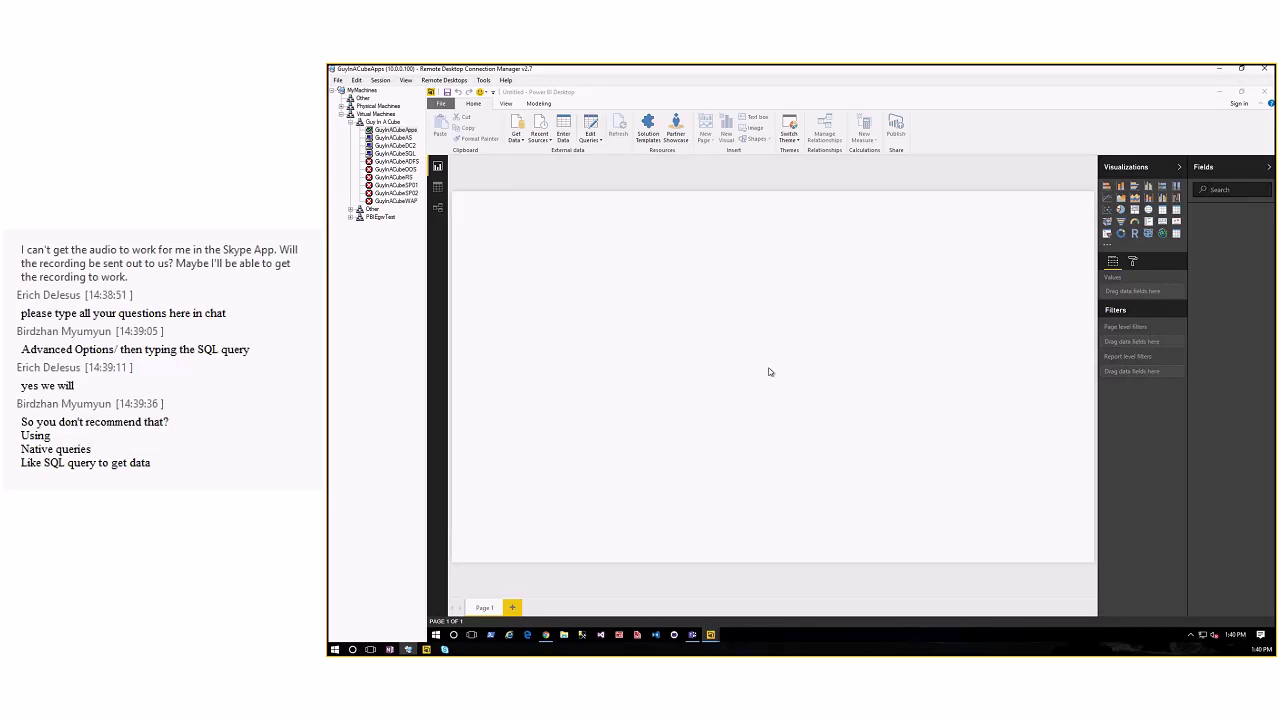
pyautogui.click(708, 397)
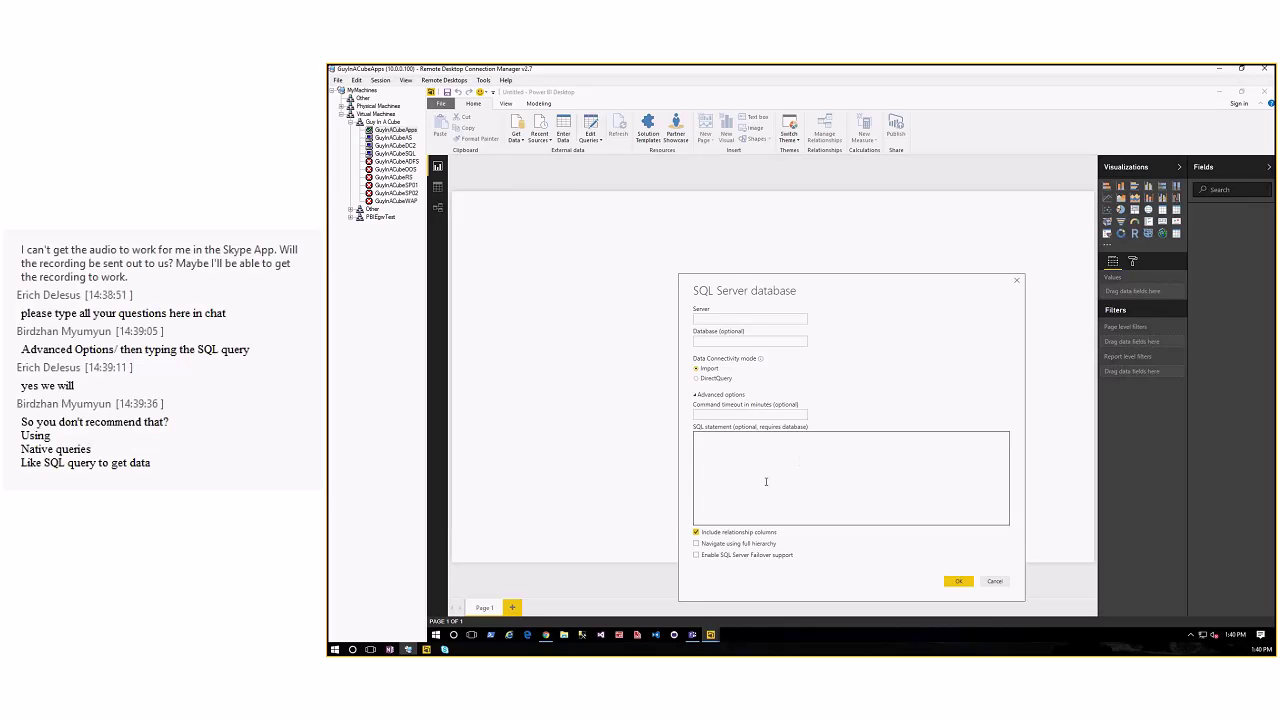
pyautogui.moveTo(687, 410)
pyautogui.mouseDown()
pyautogui.moveTo(793, 500)
pyautogui.moveTo(905, 548)
pyautogui.mouseUp()
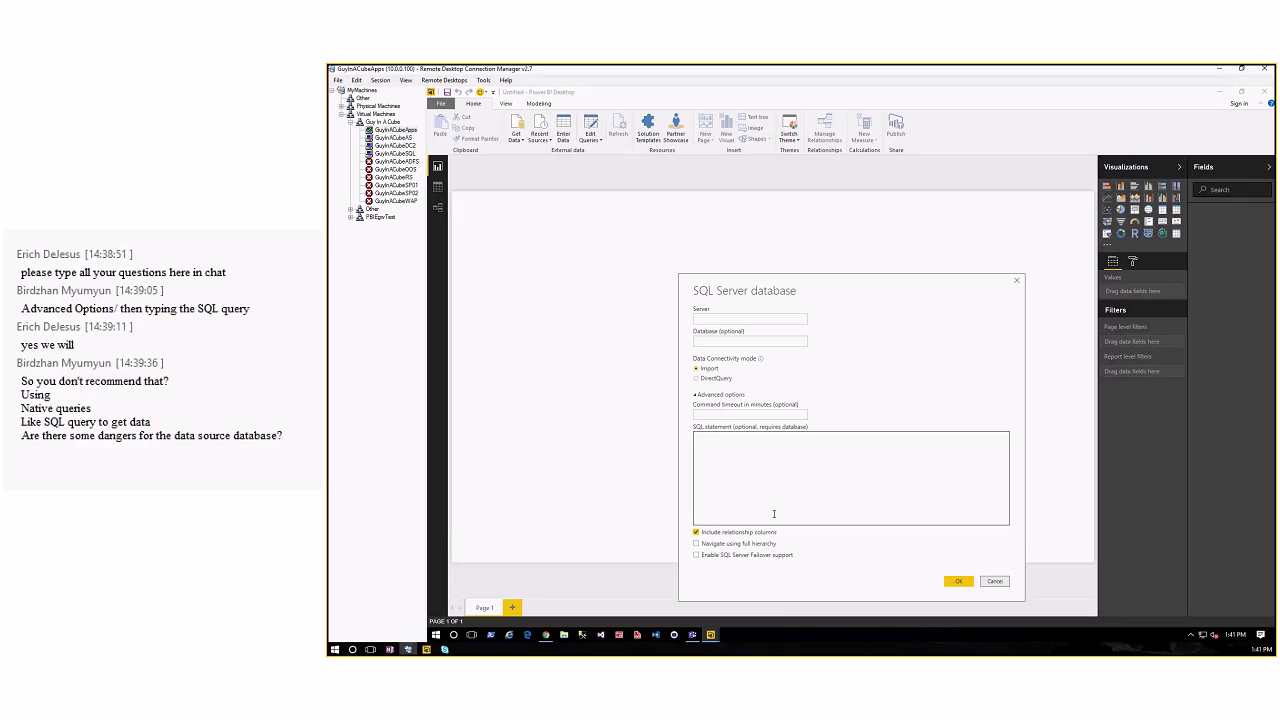
pyautogui.click(996, 581)
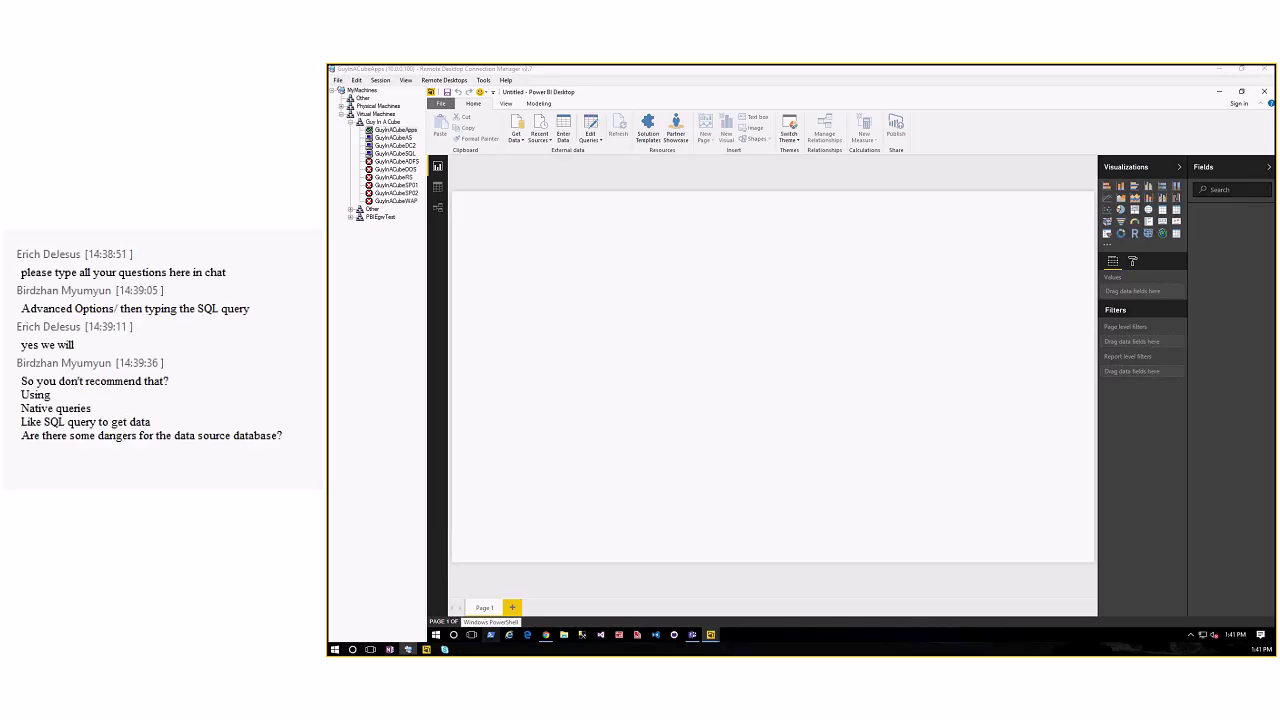
pyautogui.hotkey('alt', 'Tab')
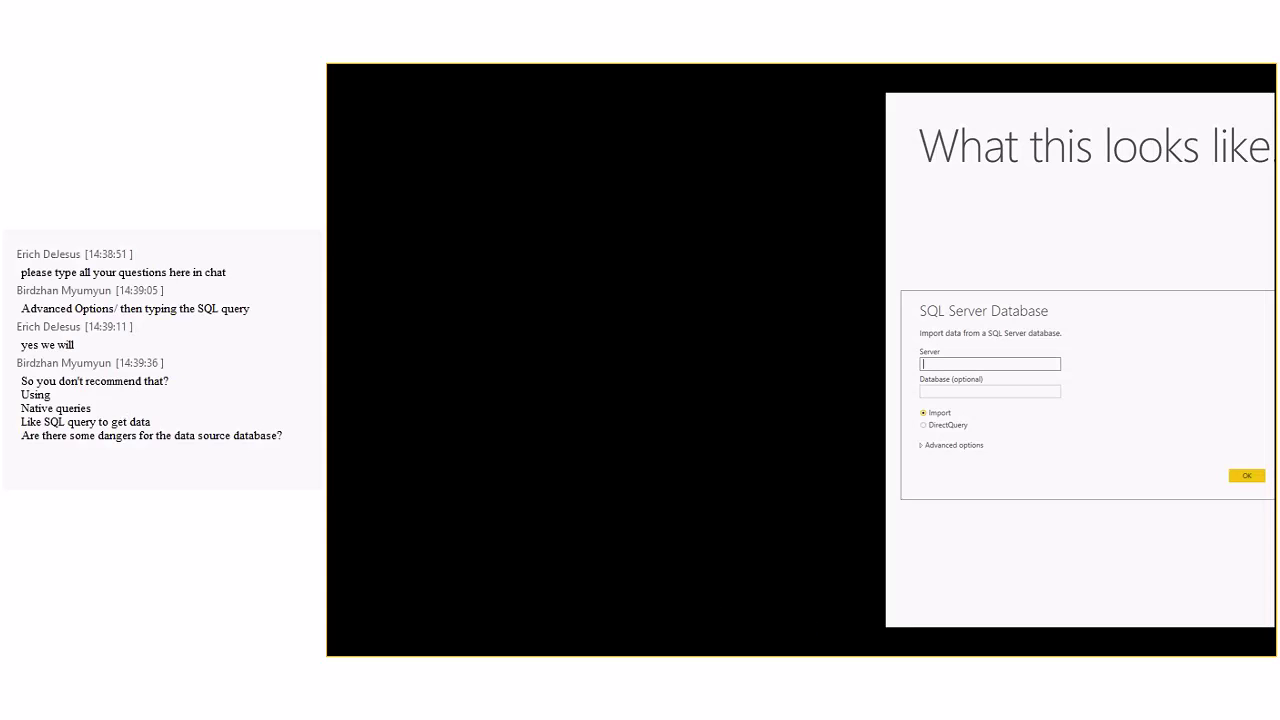
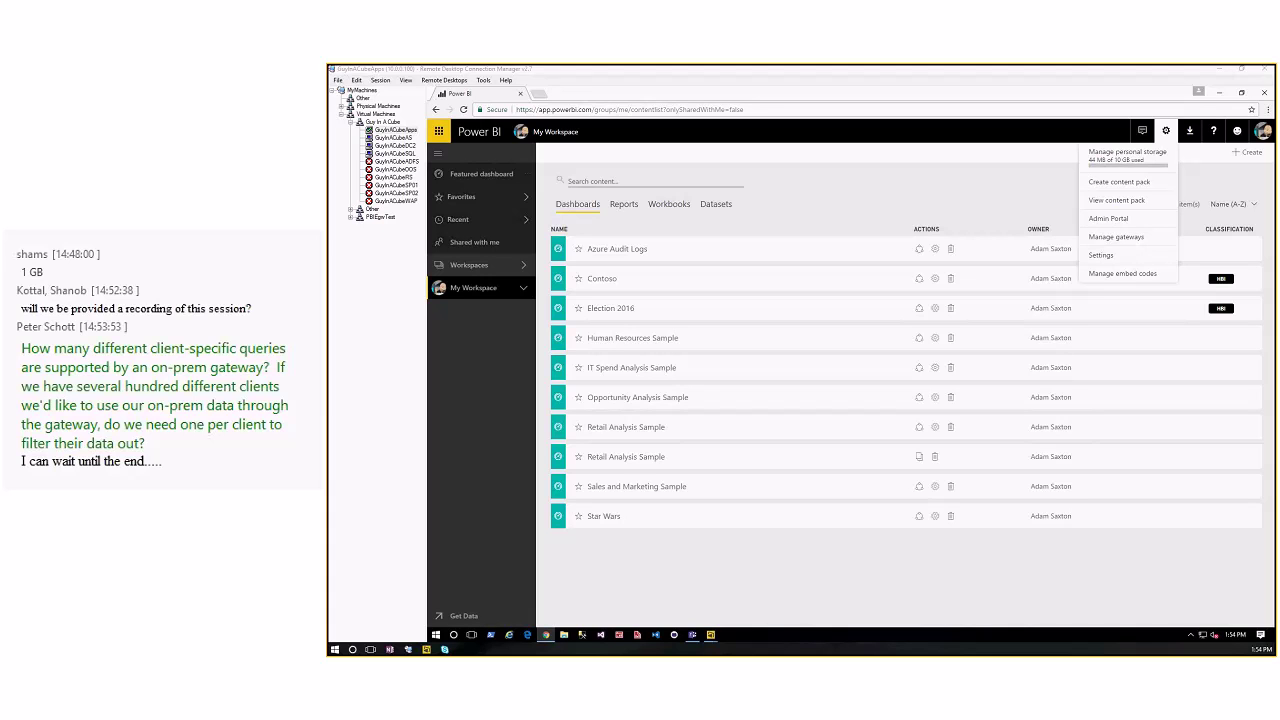
# On the GuyInACubeAS server, relaunch the On-premises data gateway app from Start search, approving the admin prompt
pyautogui.click(400, 138)
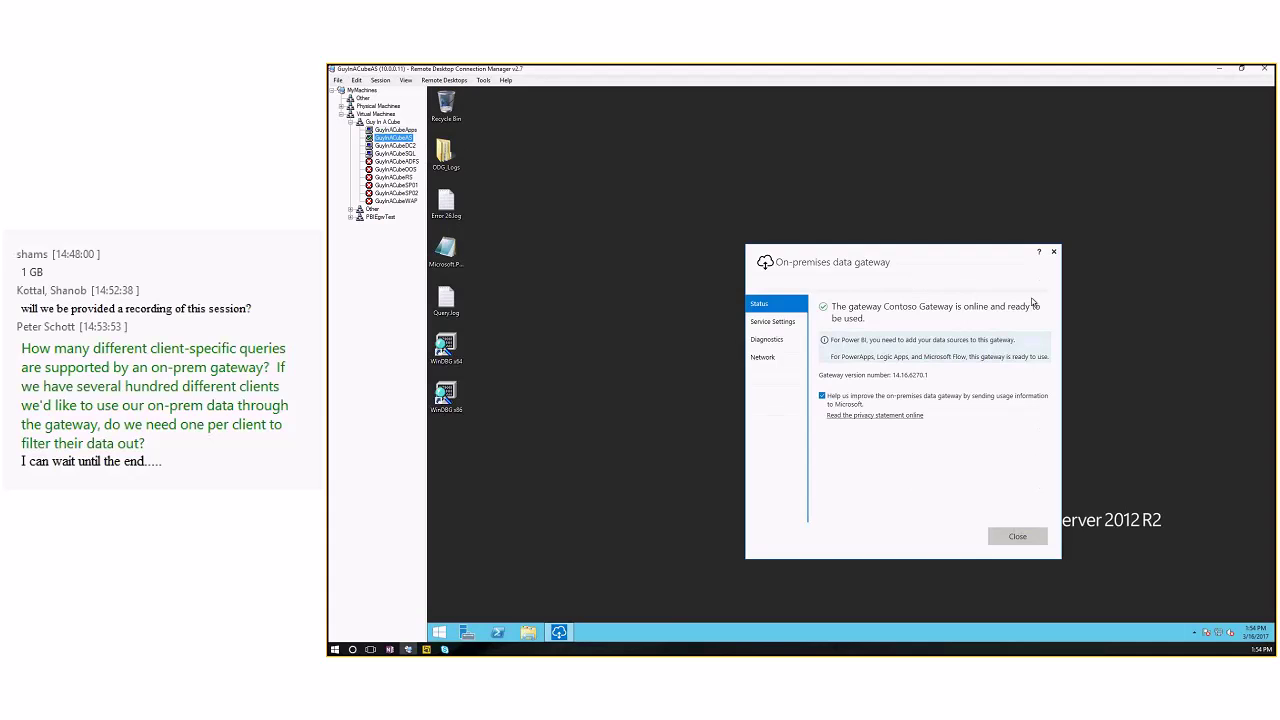
pyautogui.press('super')
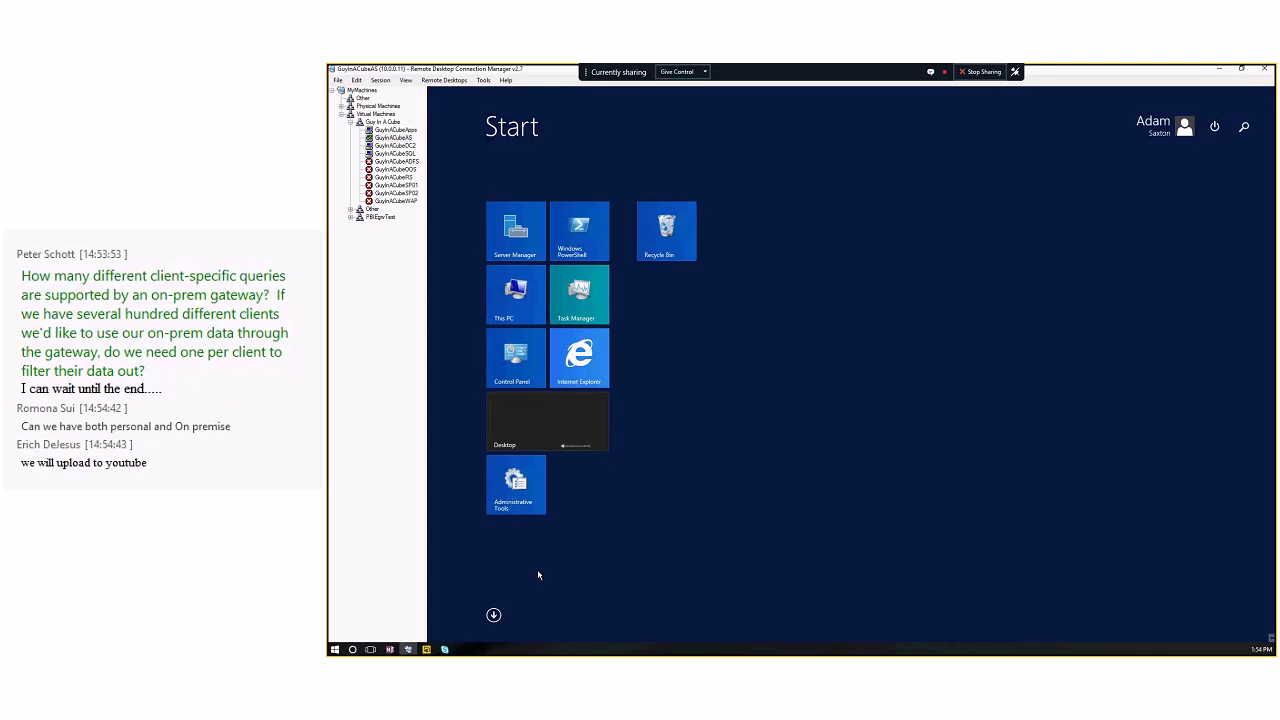
pyautogui.write('onda')
pyautogui.press('BackSpace')
pyautogui.press('BackSpace')
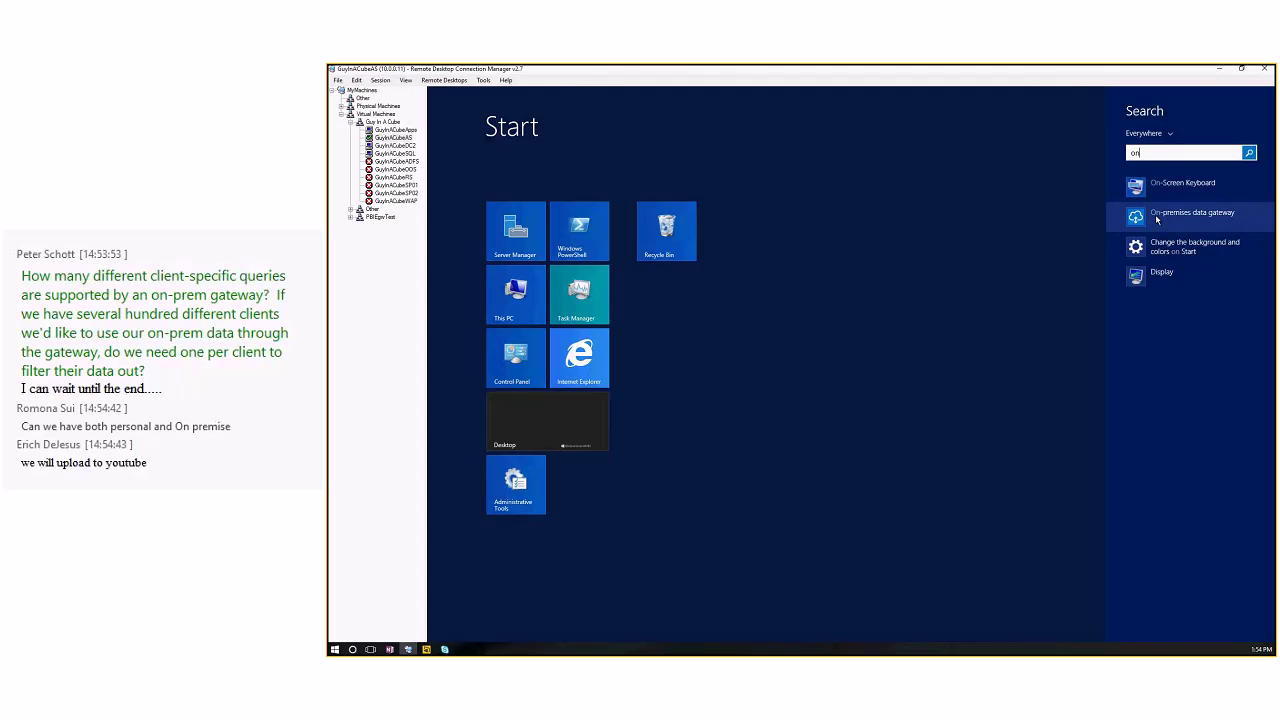
pyautogui.click(1156, 217)
pyautogui.click(896, 379)
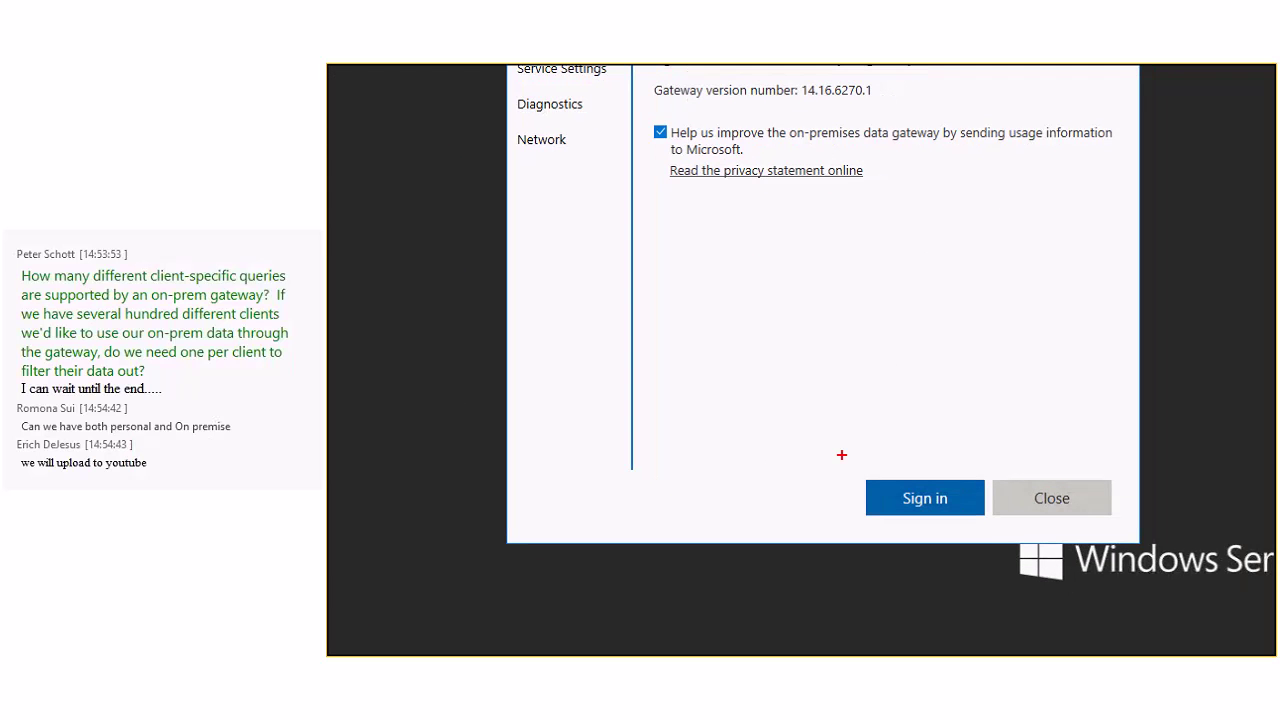
pyautogui.moveTo(861, 468); pyautogui.dragTo(940, 506)
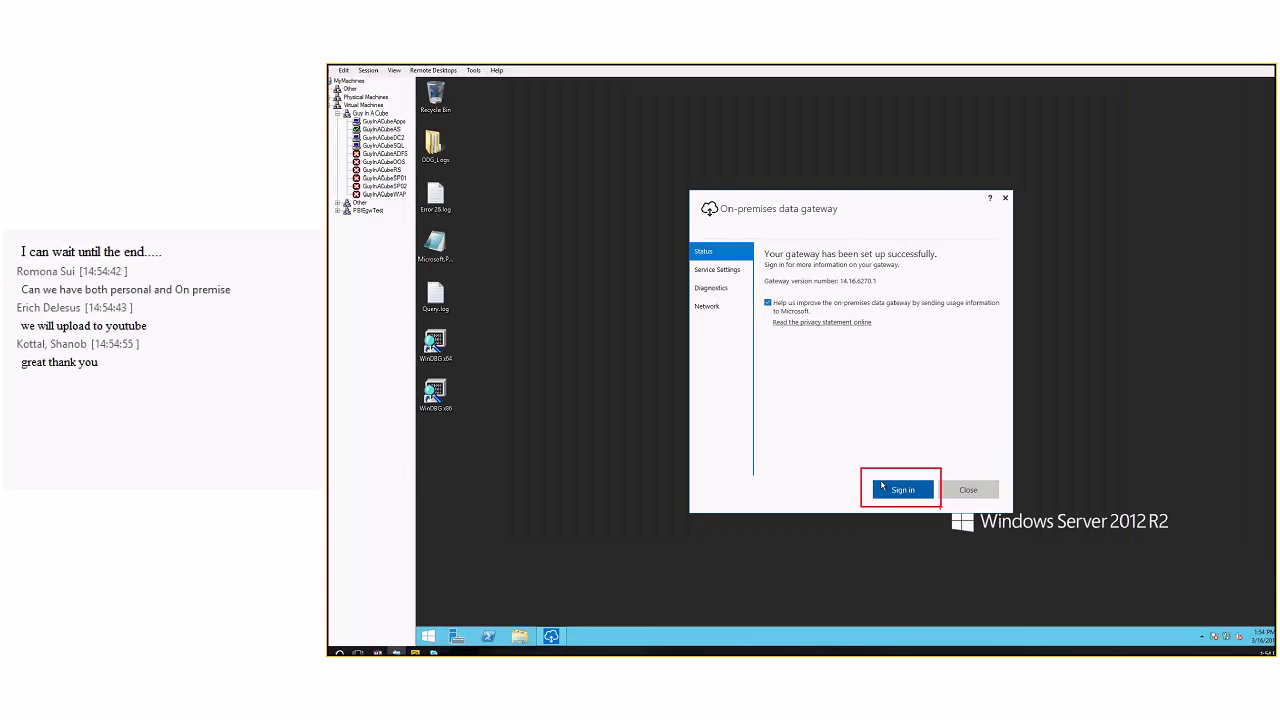
# Sign the gateway in with the existing work account, its password and the mobile verification code
pyautogui.click(925, 498)
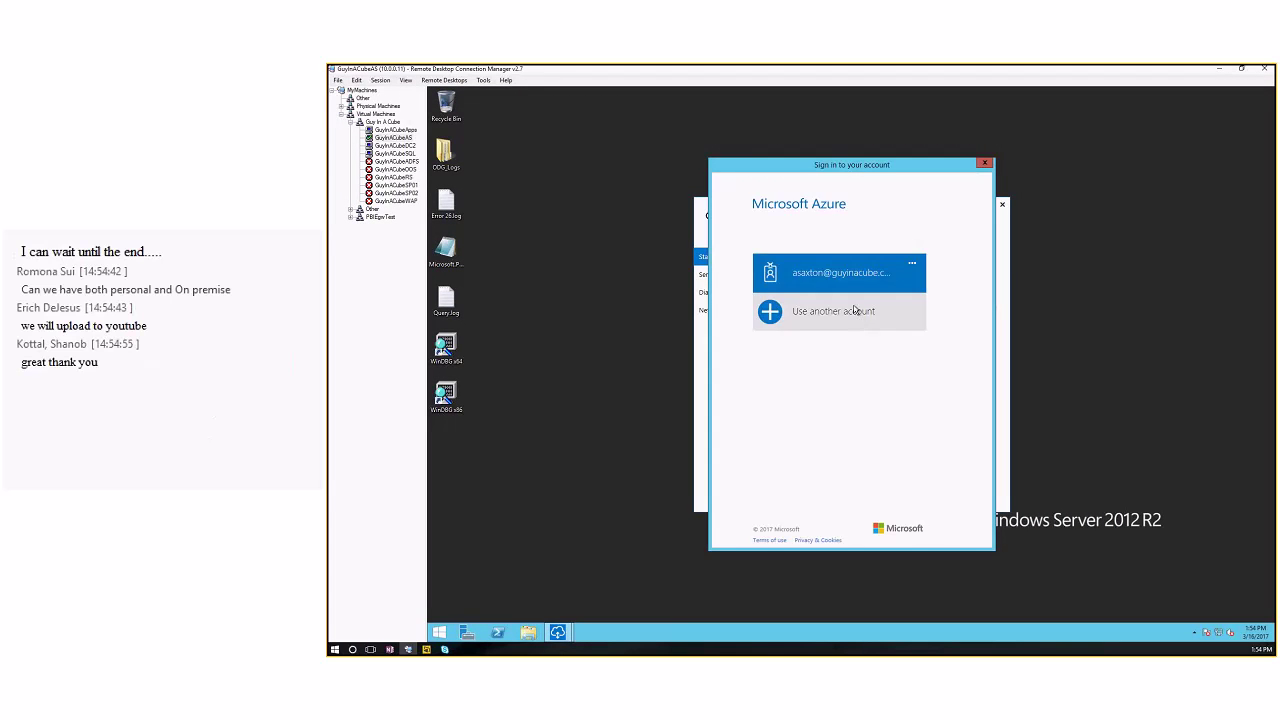
pyautogui.click(851, 281)
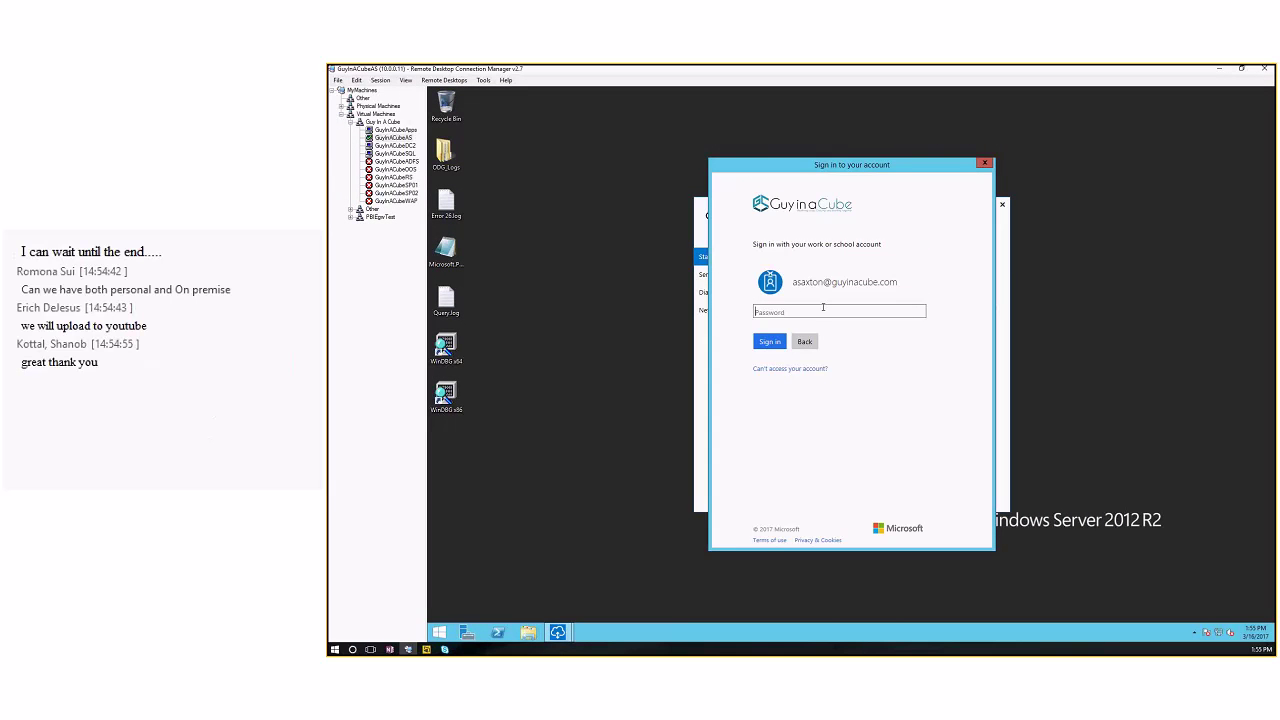
pyautogui.write('••')
pyautogui.press('BackSpace')
pyautogui.press('BackSpace')
pyautogui.write('•••••••••')
pyautogui.press('Return')
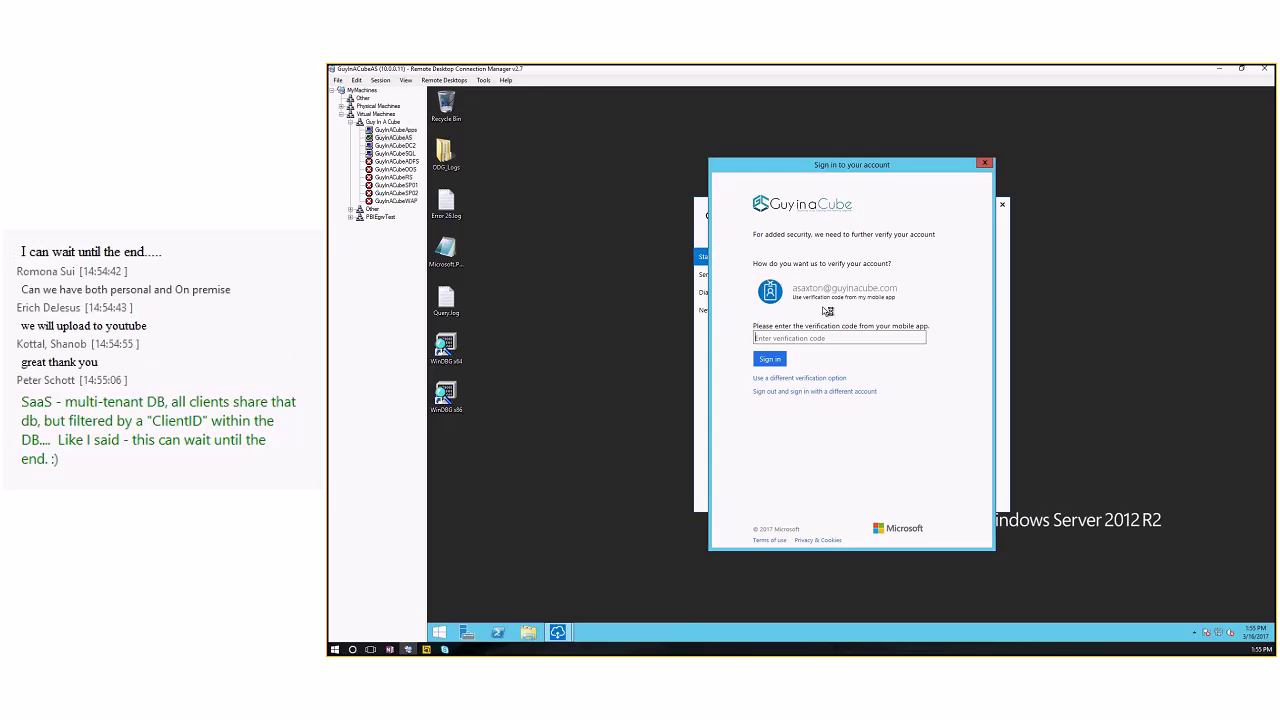
pyautogui.click(827, 338)
pyautogui.press('Return')
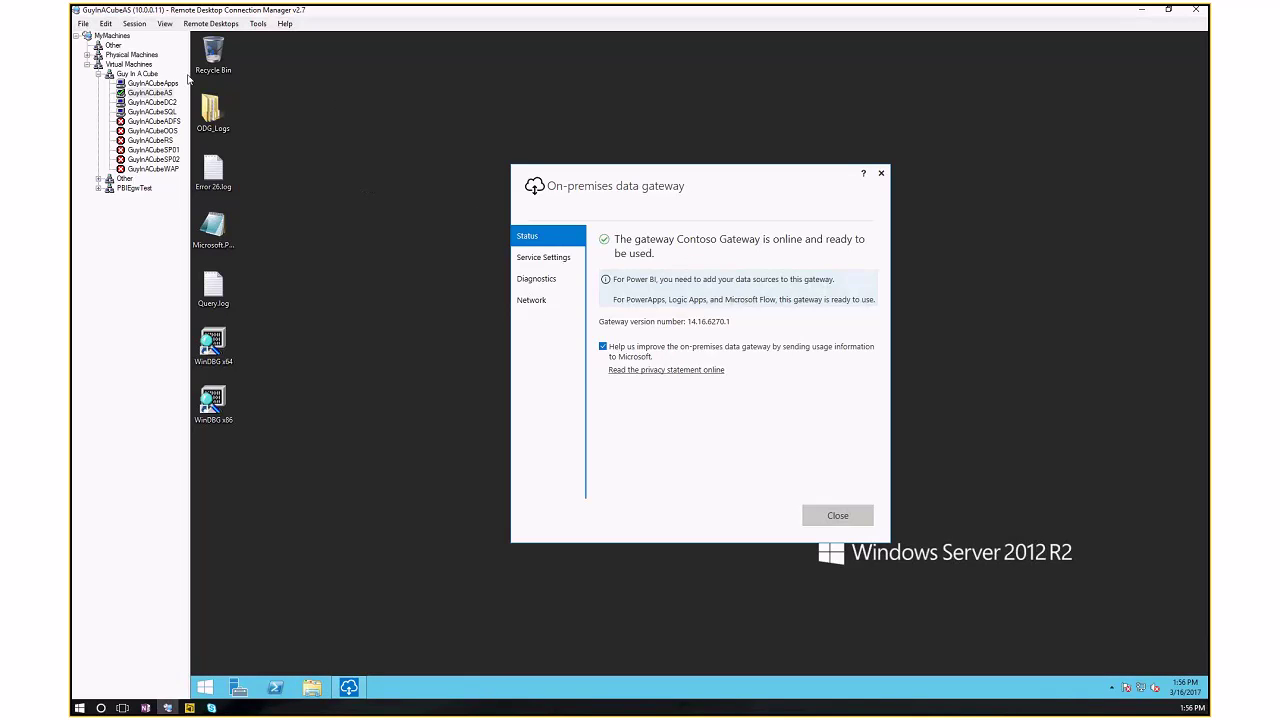
# On GuyInACubeApps, close Power BI's settings list and preview the downloads list showing Data Gateway
pyautogui.click(159, 86)
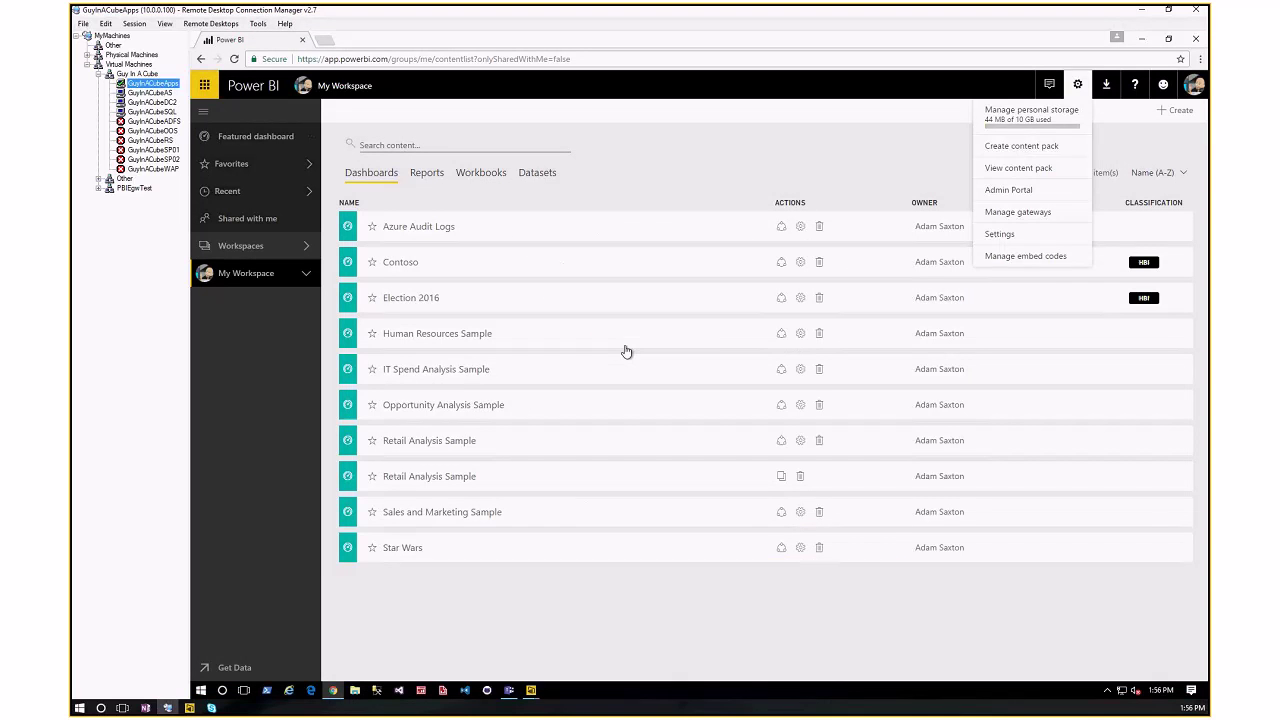
pyautogui.click(794, 154)
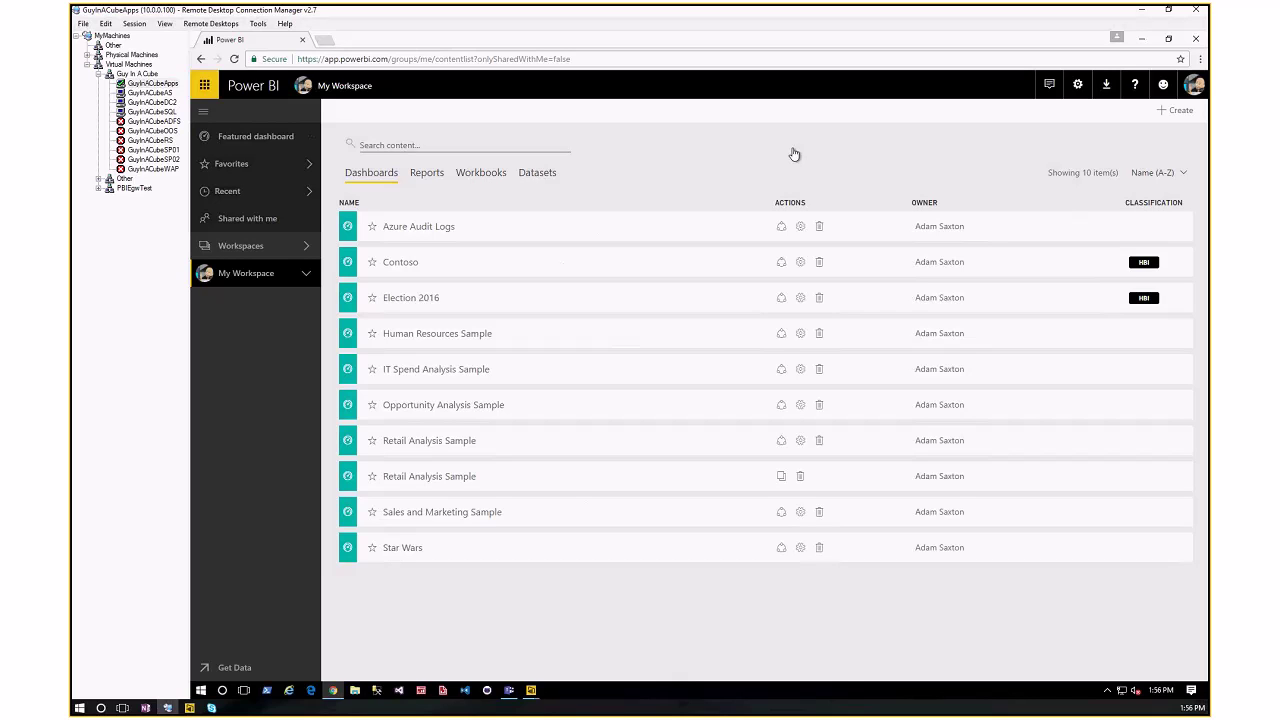
pyautogui.click(1107, 90)
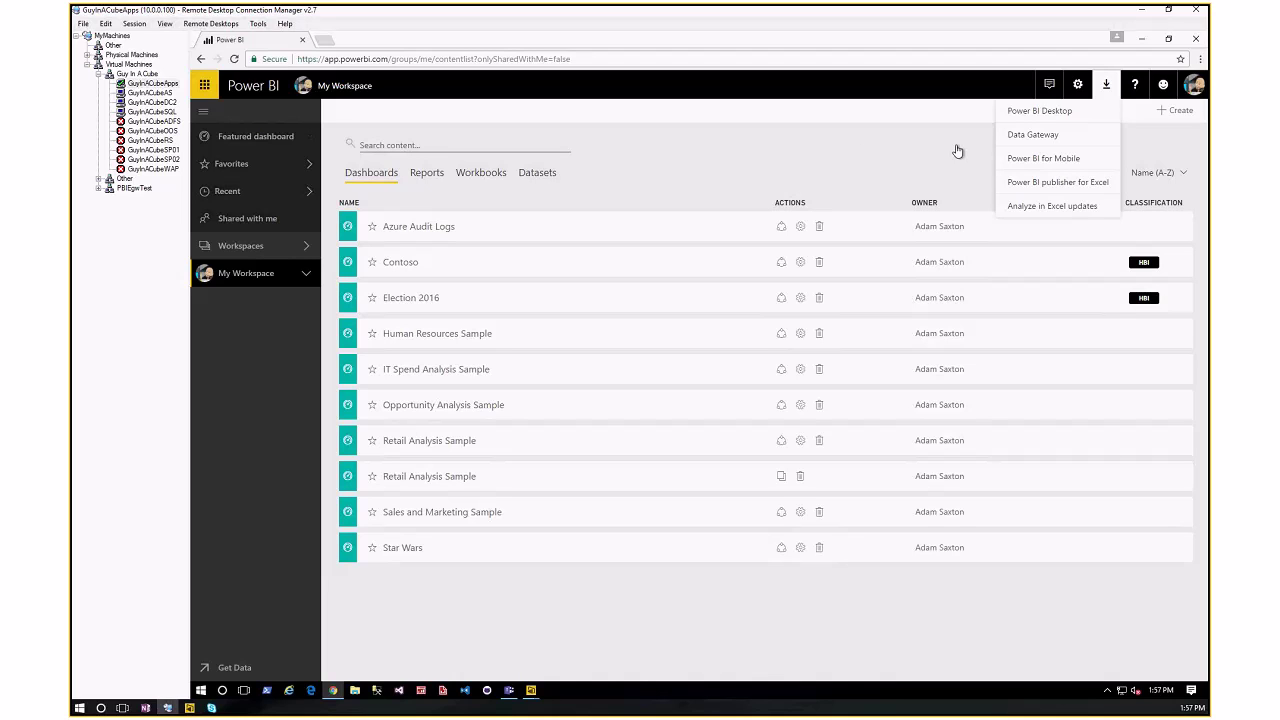
pyautogui.click(925, 156)
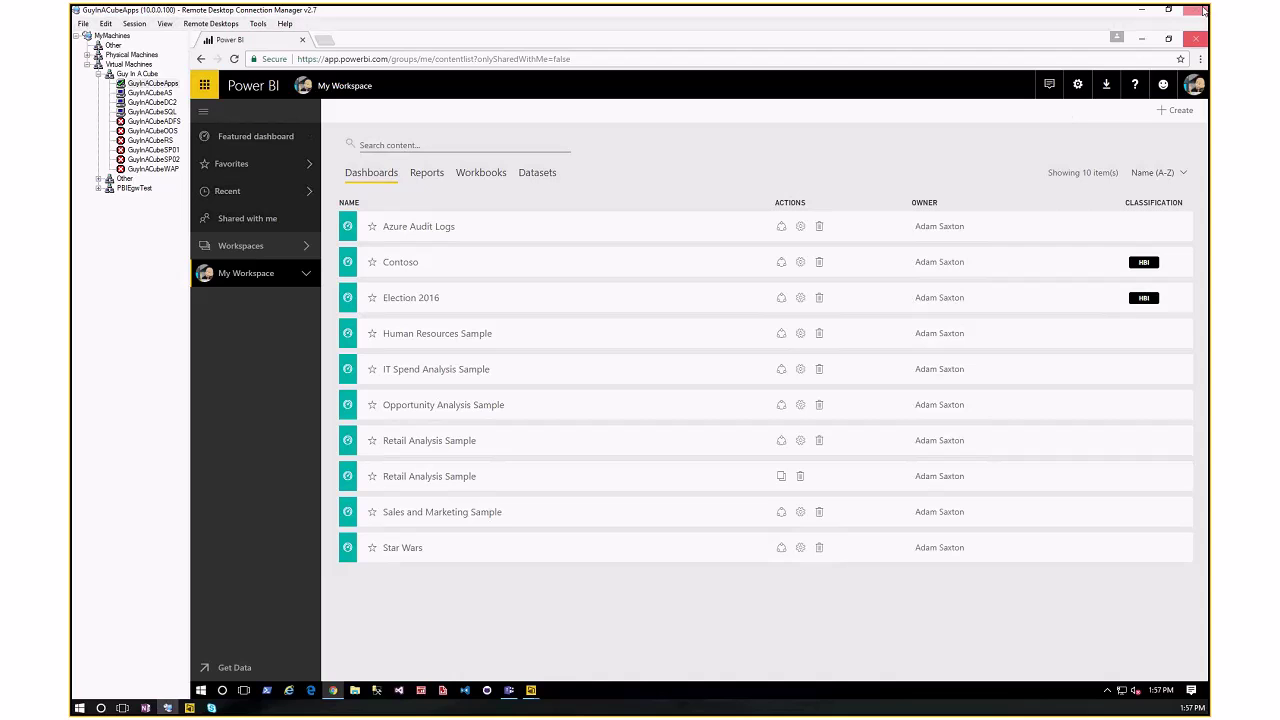
# Open the Power BI Settings gear menu showing Manage gateways
pyautogui.click(1077, 85)
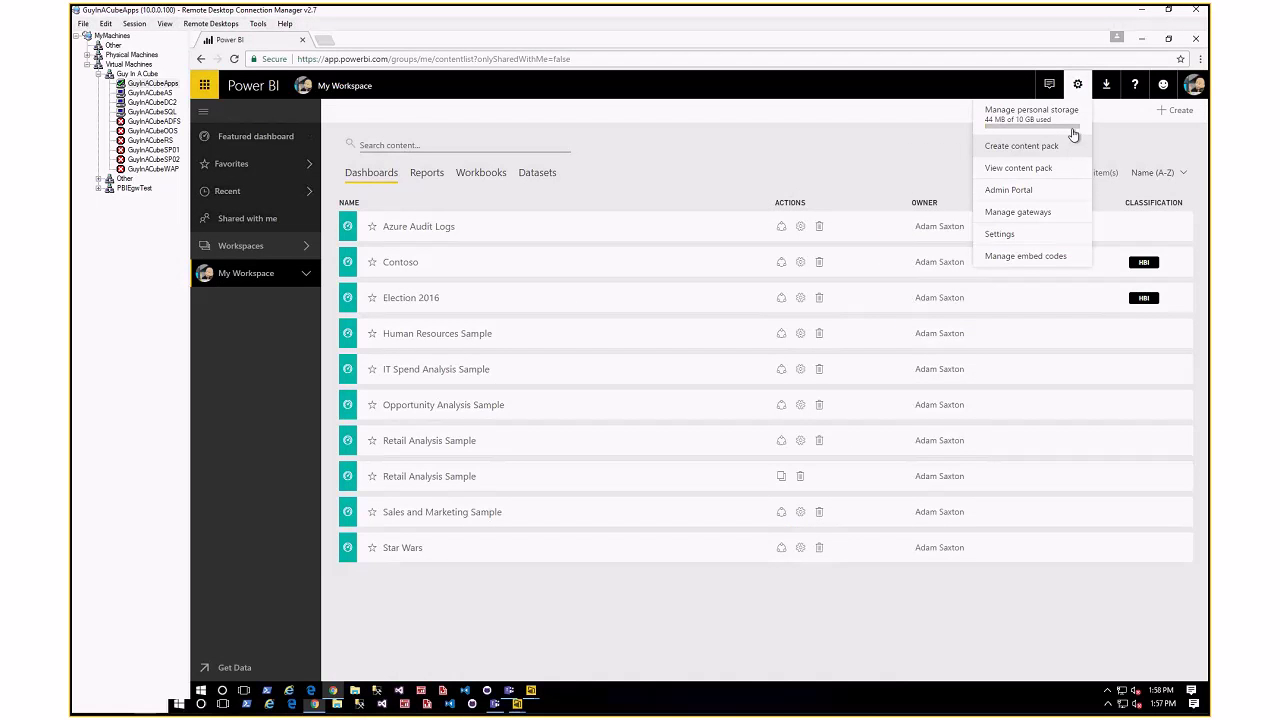
# Go to Manage gateways, check Contoso Gateway's administrators, then expand its data sources list
pyautogui.click(1016, 215)
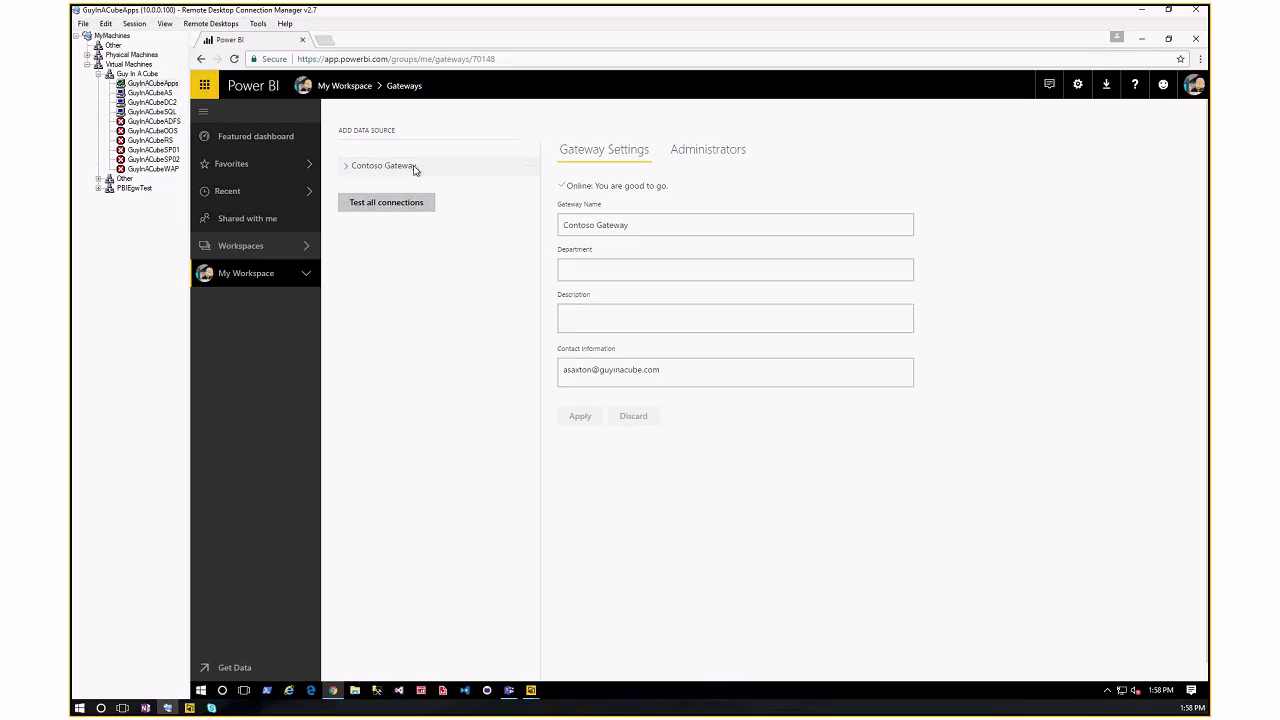
pyautogui.click(401, 168)
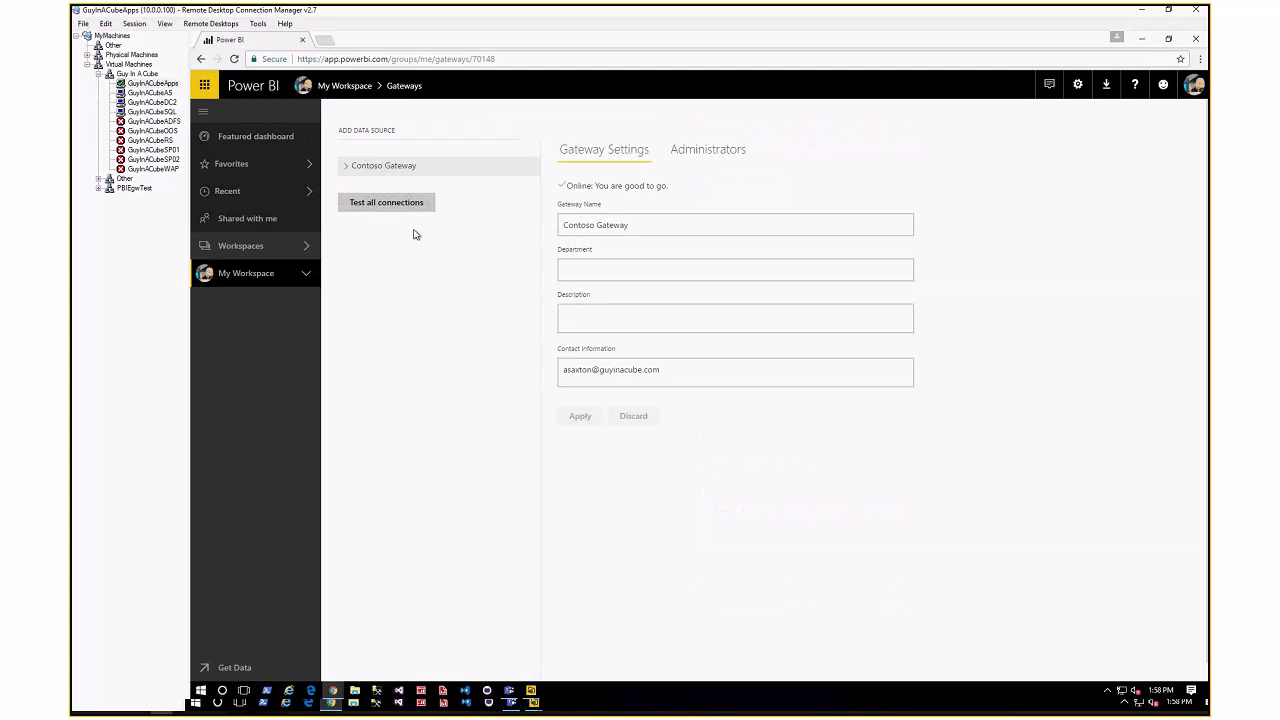
pyautogui.click(940, 72)
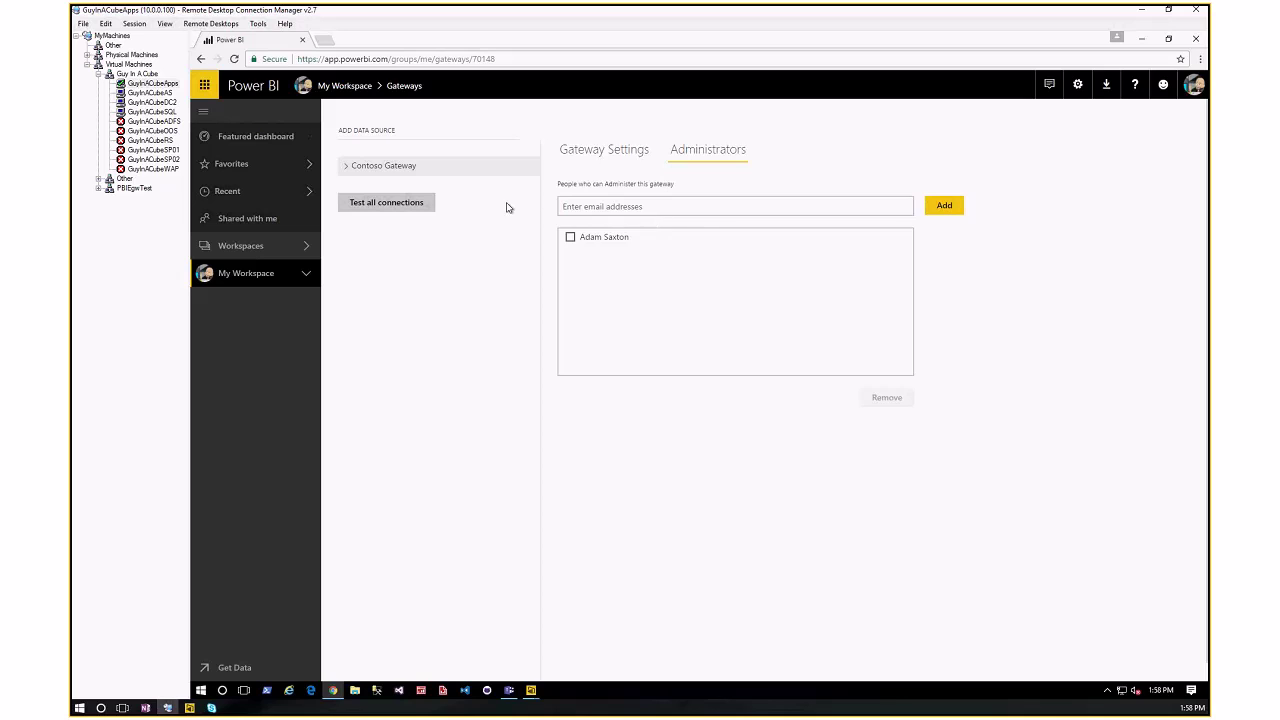
pyautogui.click(622, 152)
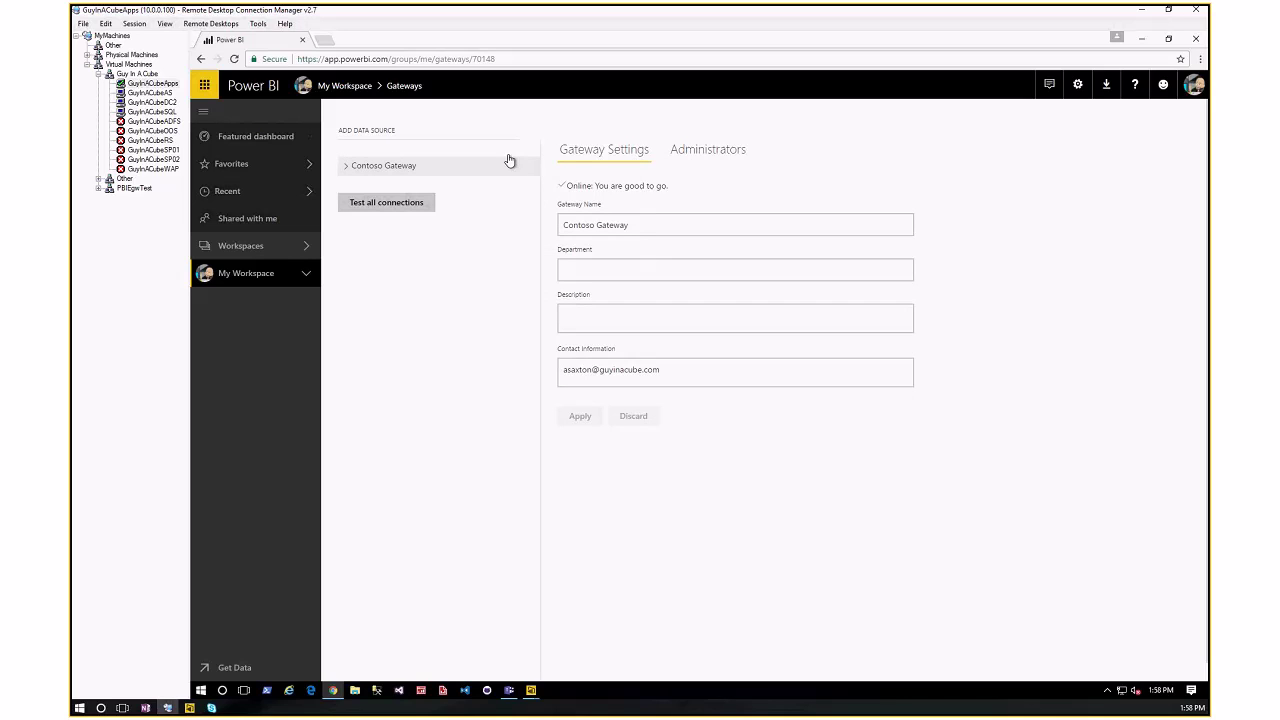
pyautogui.click(346, 167)
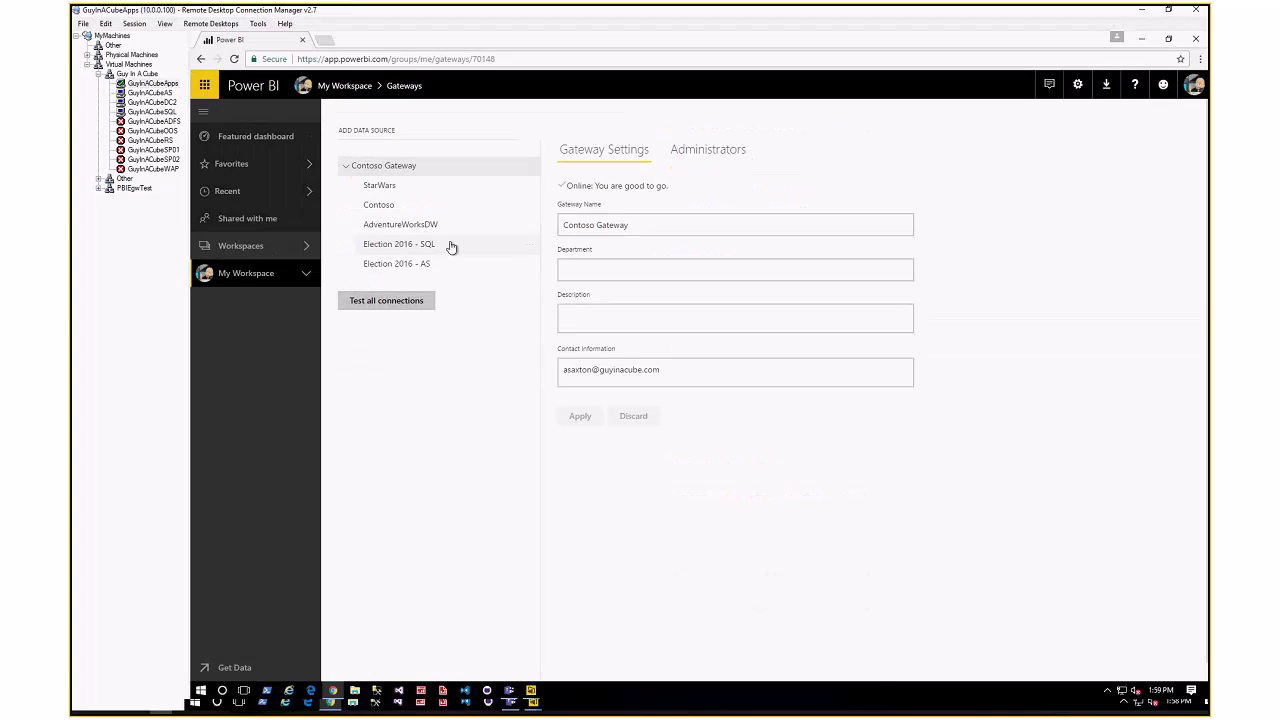
# Add a new data source to Contoso Gateway with SQL Server as the type
pyautogui.click(283, 19)
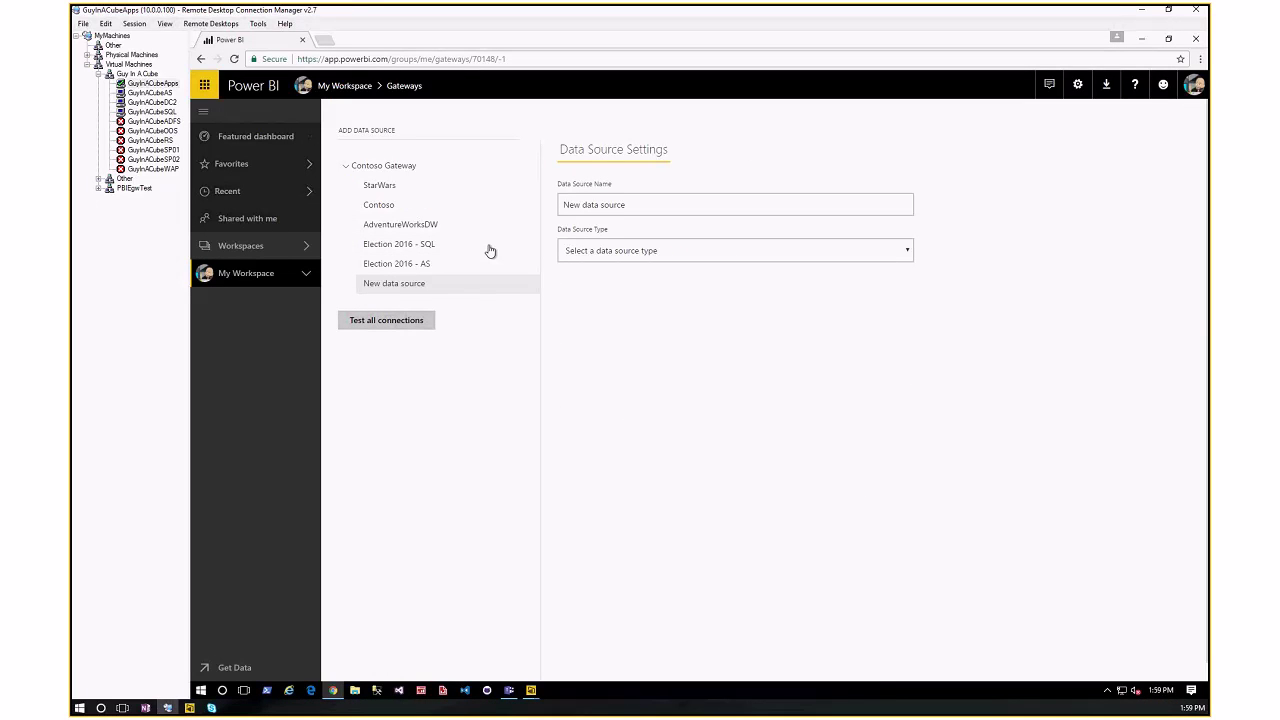
pyautogui.click(722, 254)
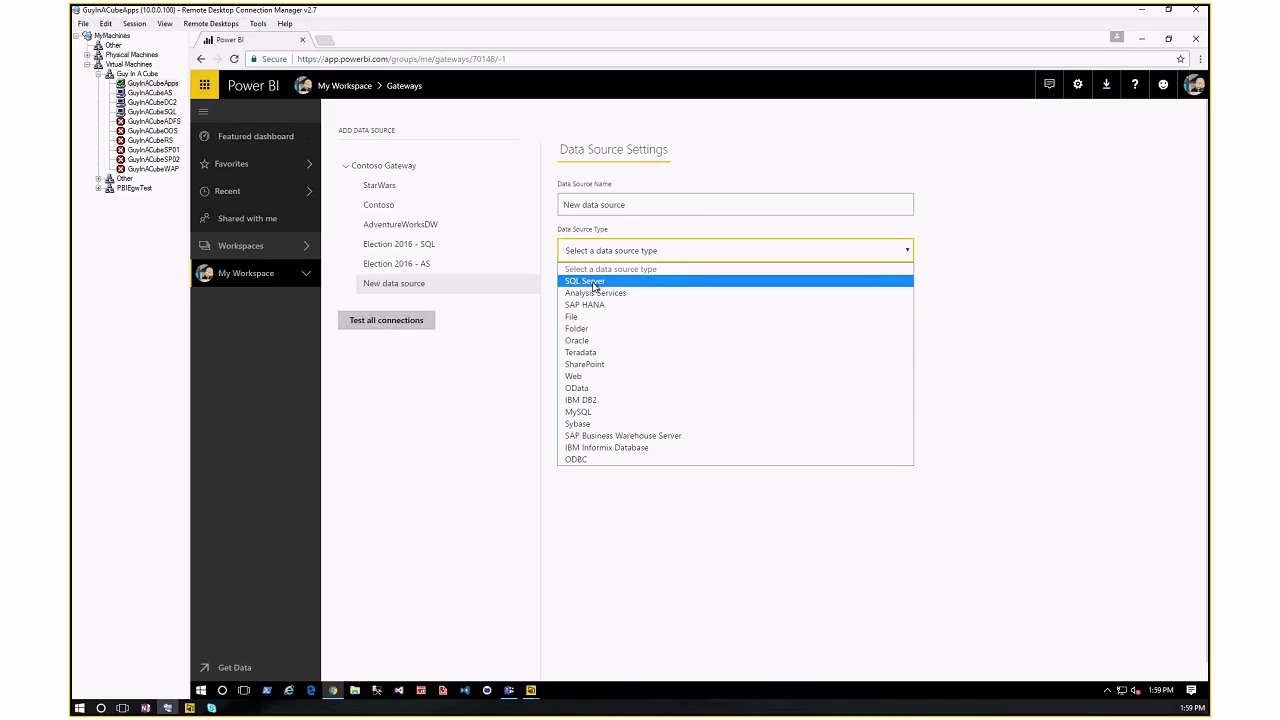
pyautogui.click(596, 282)
pyautogui.hotkey('shift', 'Tab')
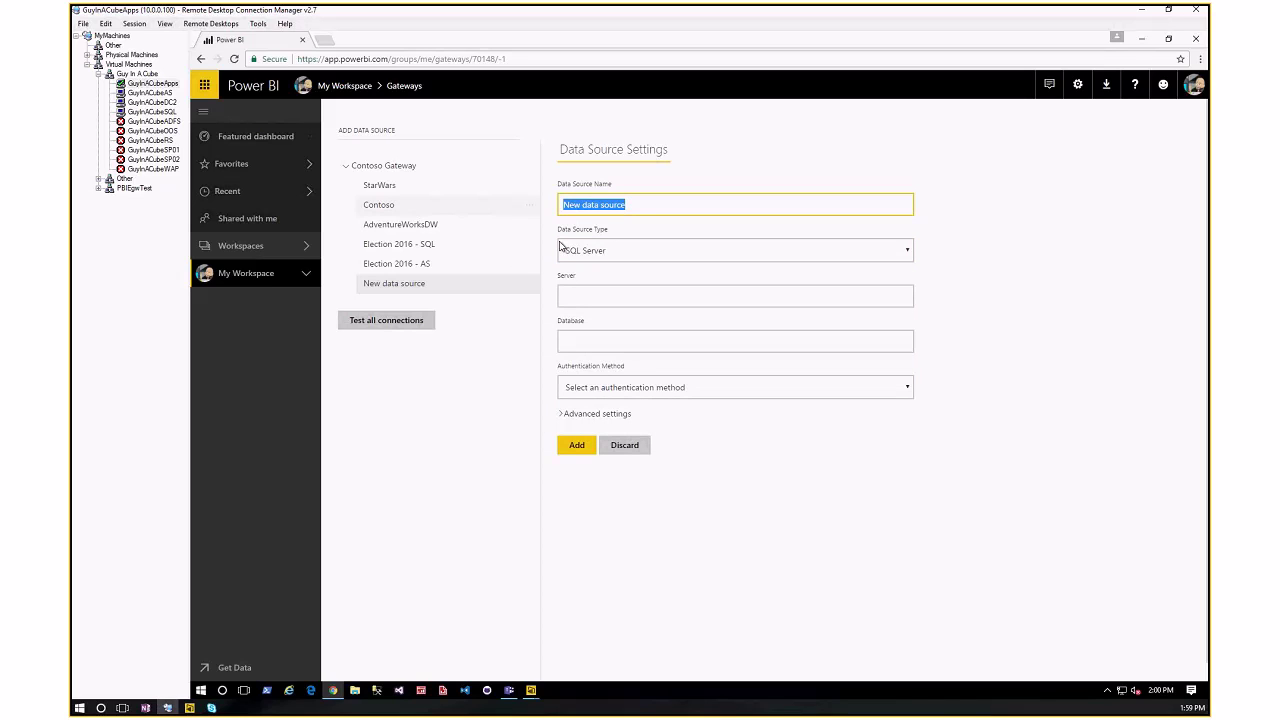
pyautogui.click(590, 296)
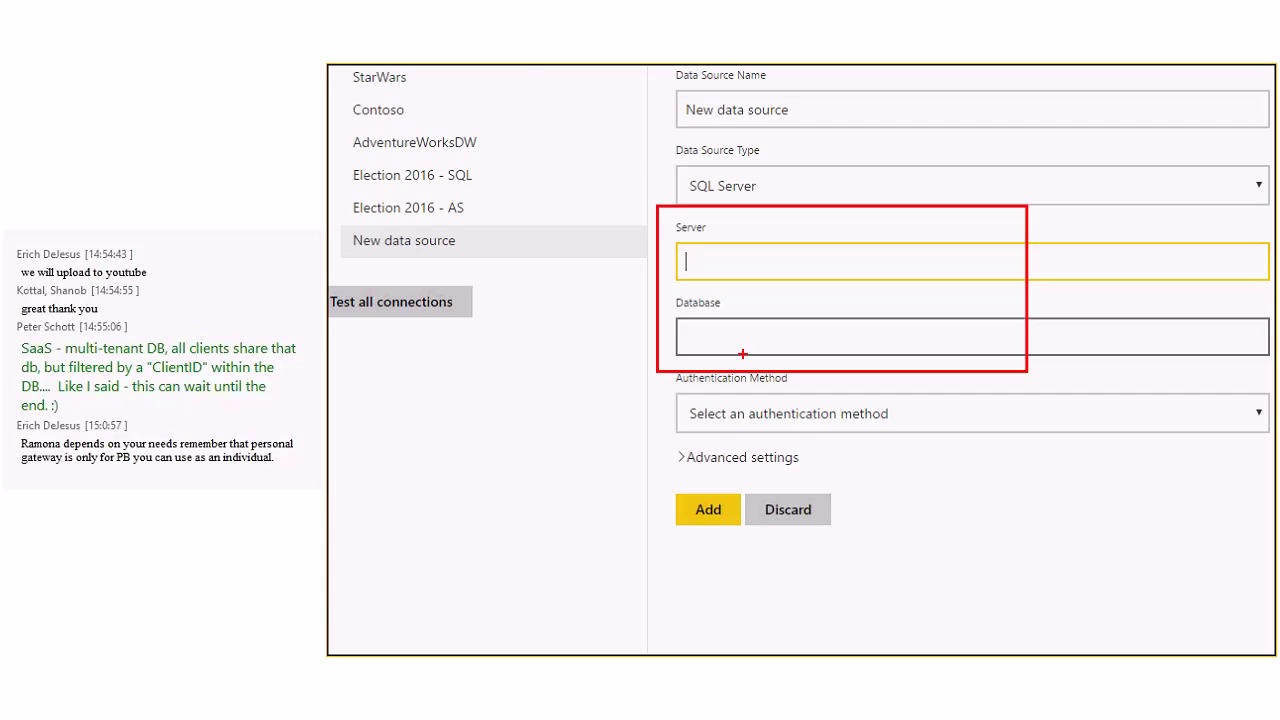
# Set the new SQL Server source's authentication method to Windows and select the Password field
pyautogui.click(789, 417)
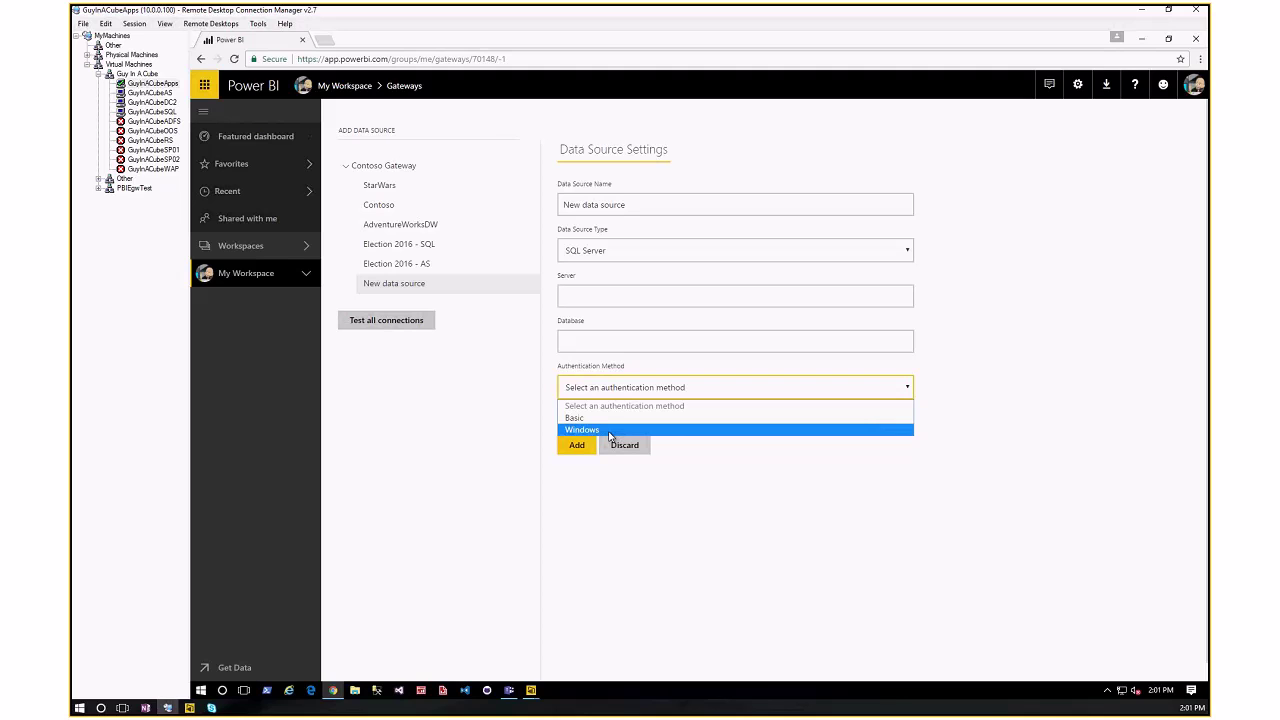
pyautogui.click(476, 418)
pyautogui.click(620, 392)
pyautogui.click(610, 430)
pyautogui.click(611, 498)
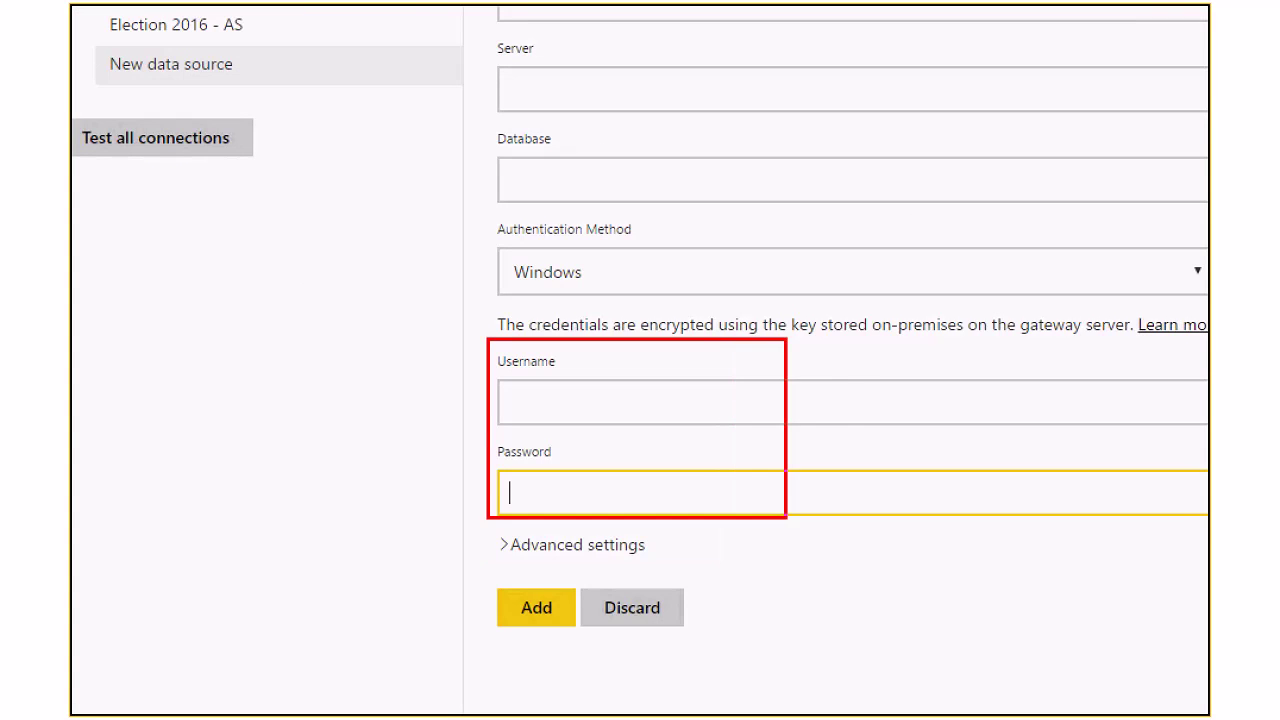
pyautogui.moveTo(786, 517); pyautogui.dragTo(846, 534)
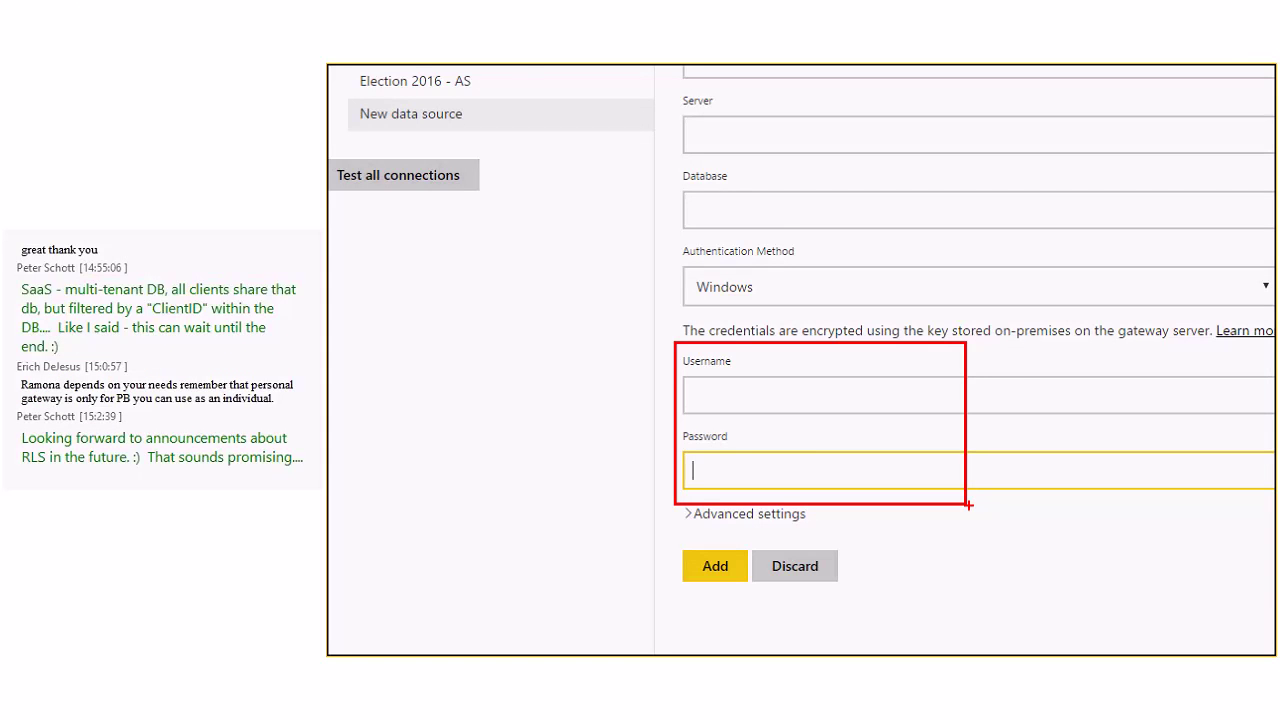
pyautogui.press('Escape')
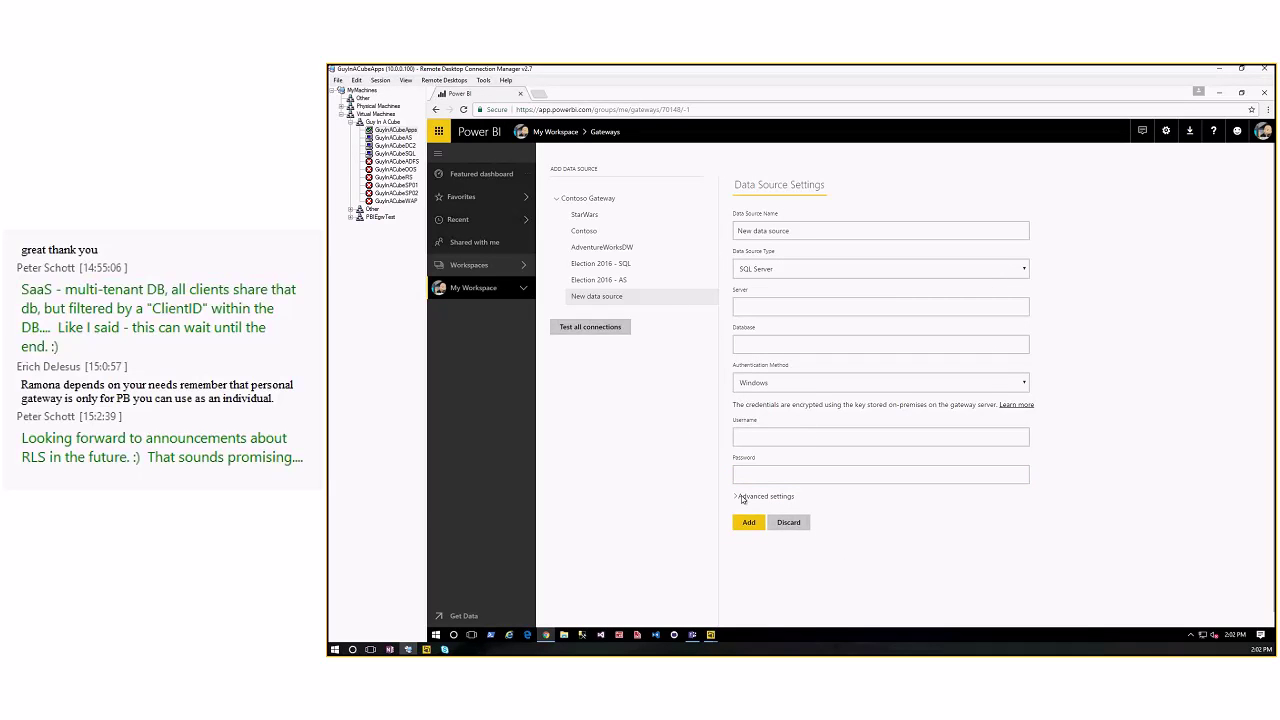
# Expand Advanced settings to show the Organizational privacy level
pyautogui.click(740, 497)
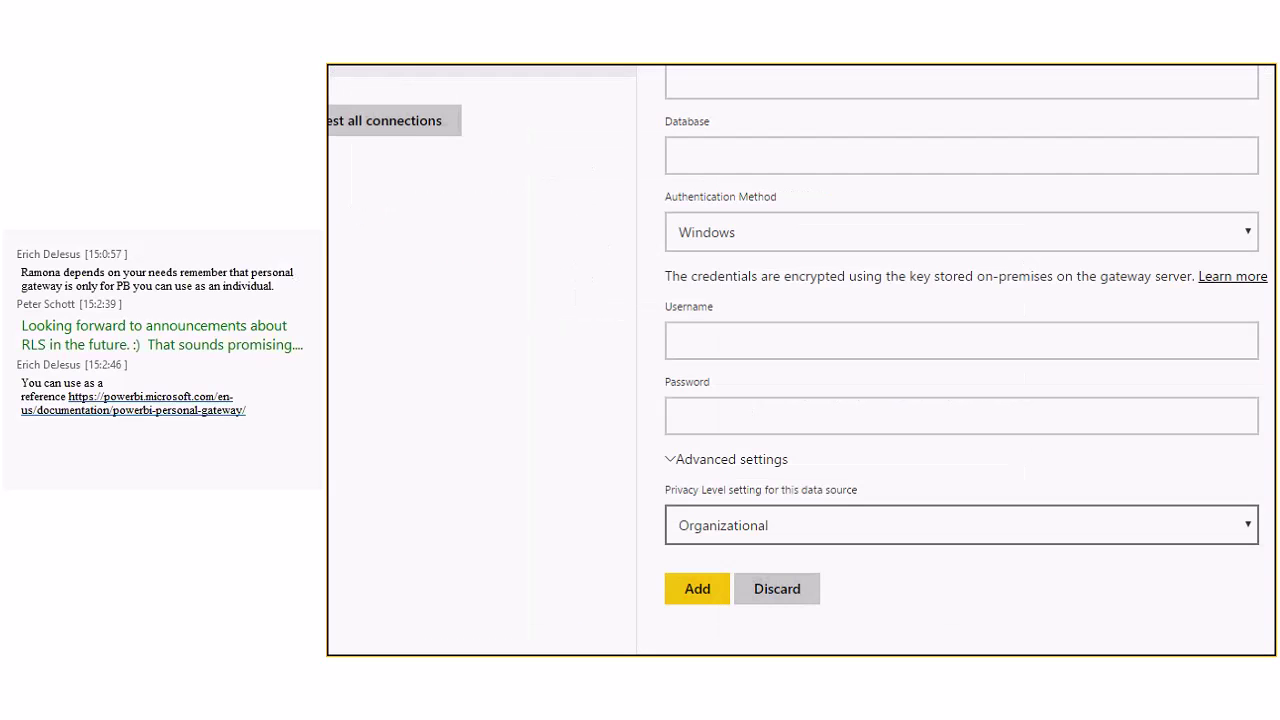
pyautogui.moveTo(632, 434); pyautogui.dragTo(885, 558)
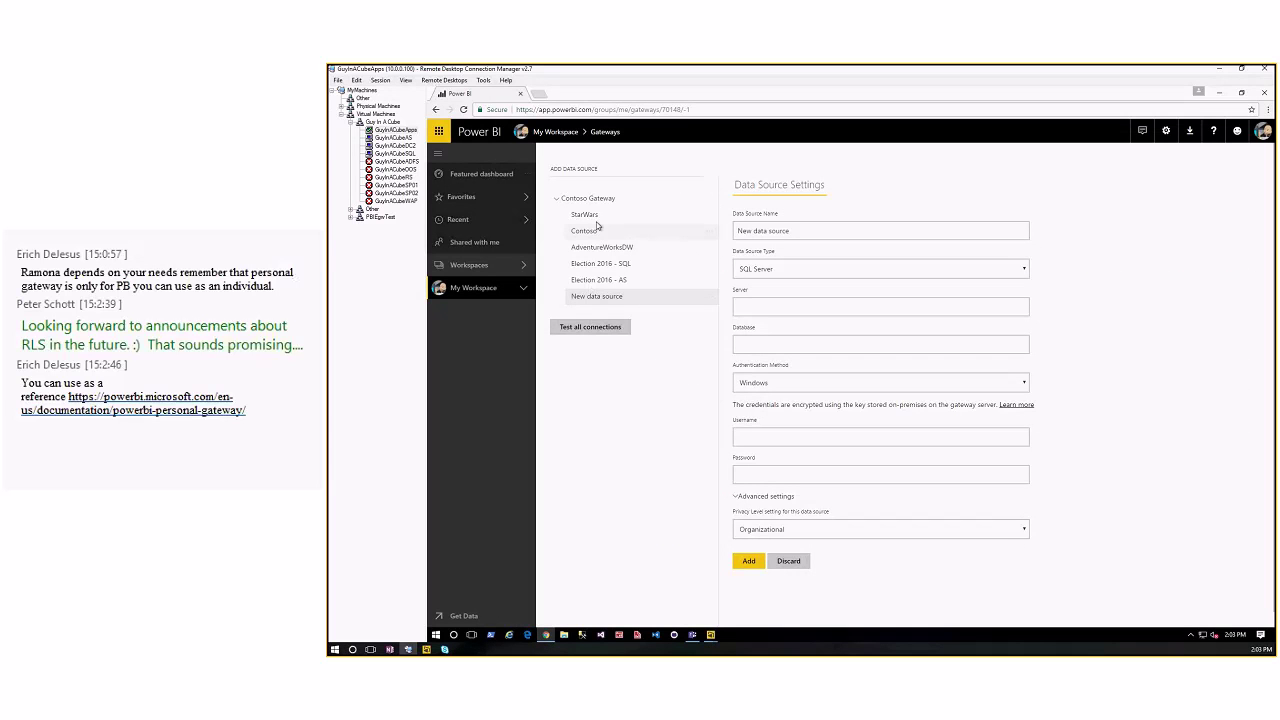
# Discard the unsaved source, open Election 2016 - SQL and view its Users tab
pyautogui.click(615, 264)
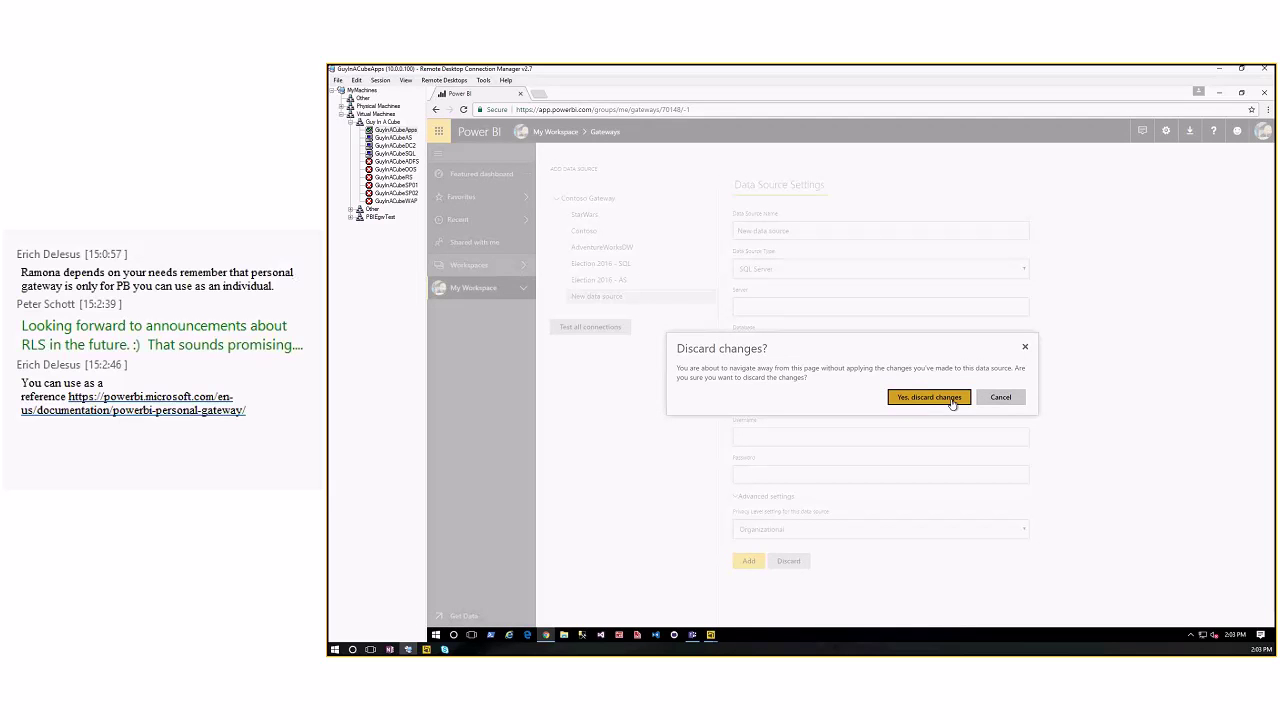
pyautogui.click(952, 401)
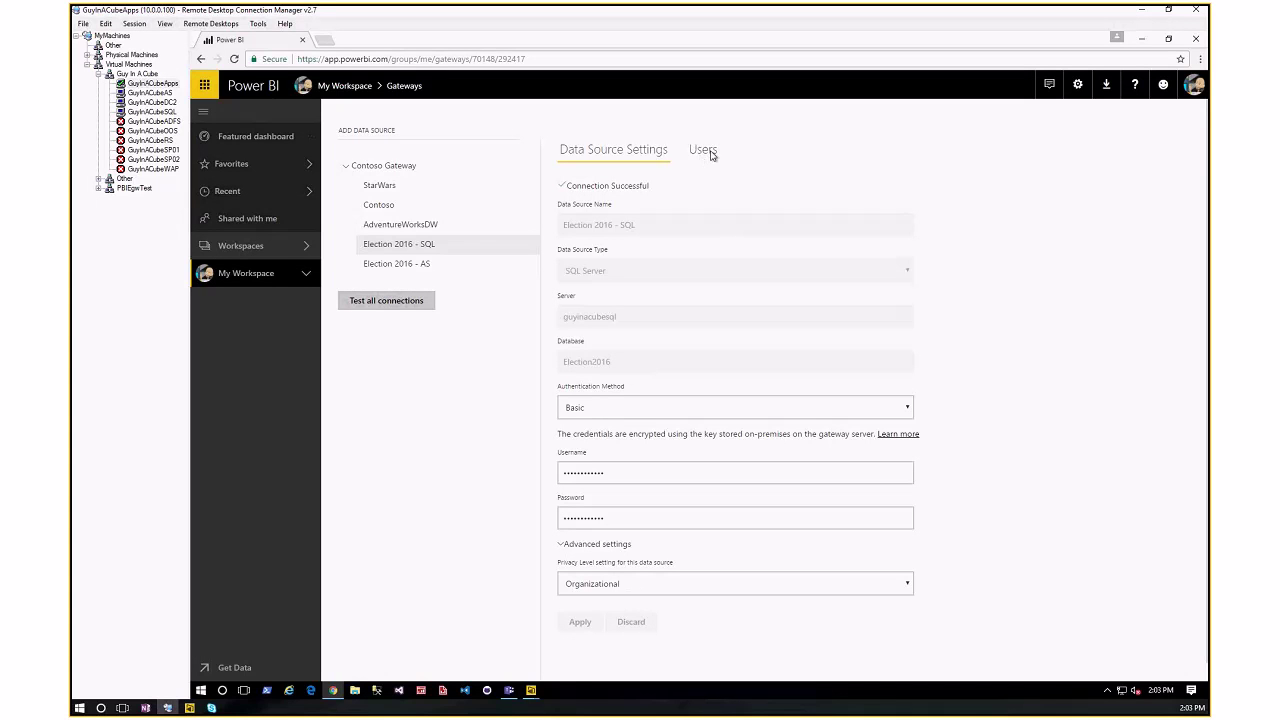
pyautogui.click(712, 155)
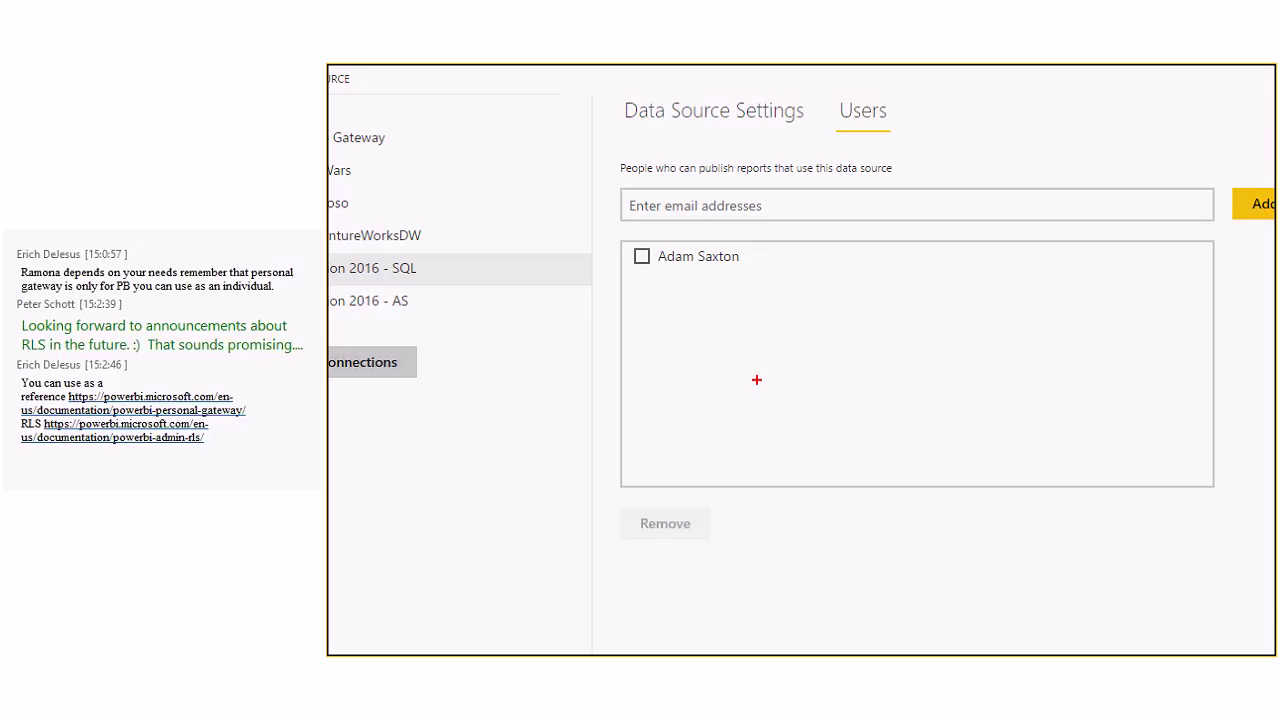
# Review Election 2016 - AS connection settings, then go to My Workspace's datasets list
pyautogui.click(716, 110)
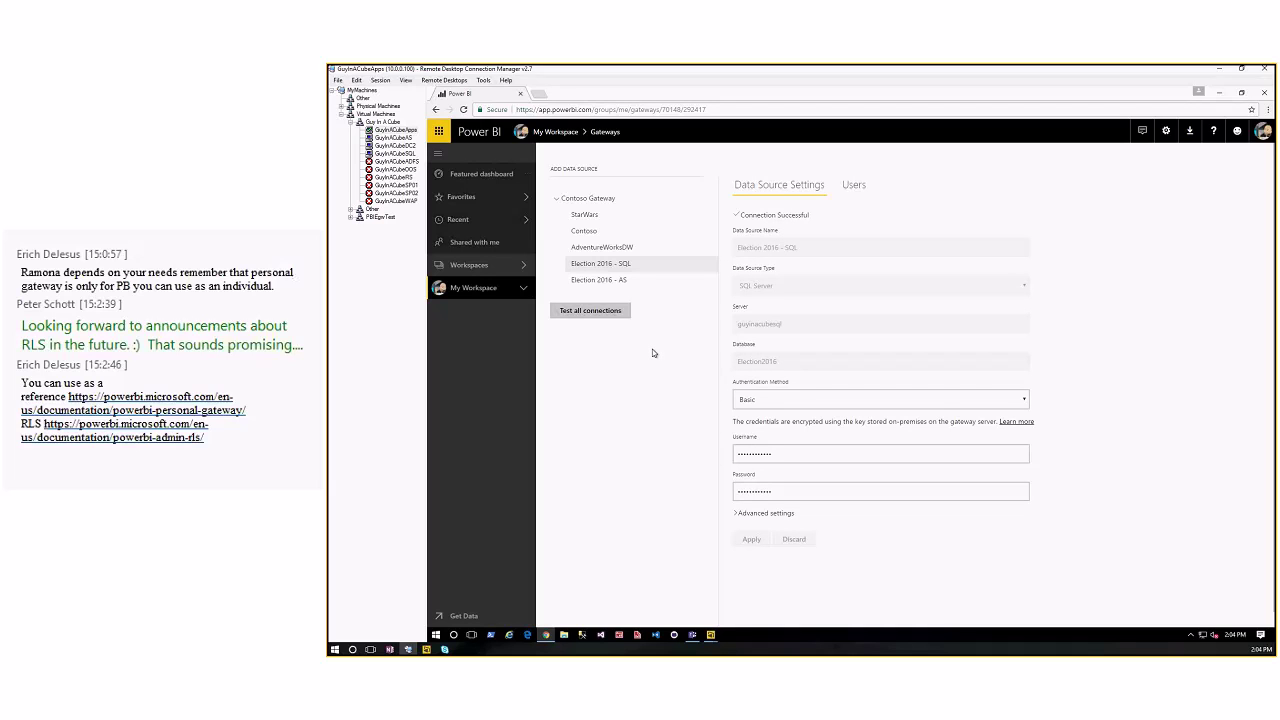
pyautogui.click(627, 280)
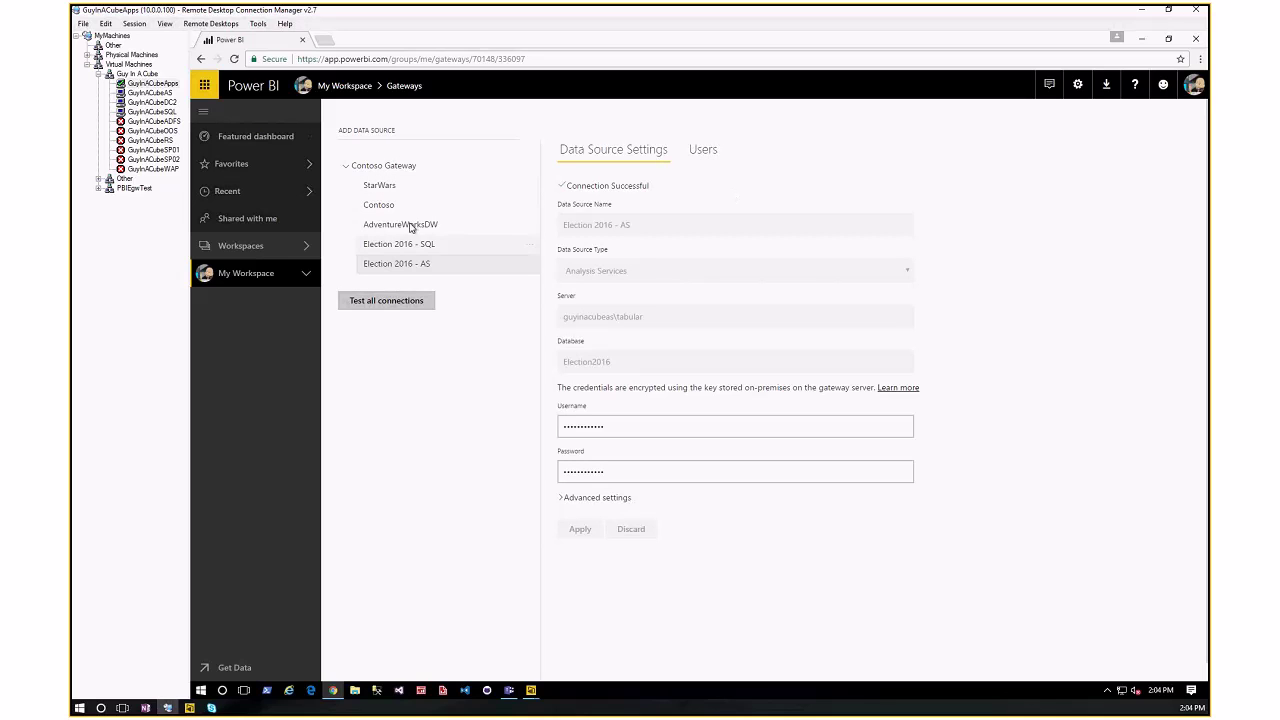
pyautogui.click(291, 95)
# Show the workspace datasets and open the Election2016 options menu (Rename, Delete, Settings, etc.)
pyautogui.click(537, 173)
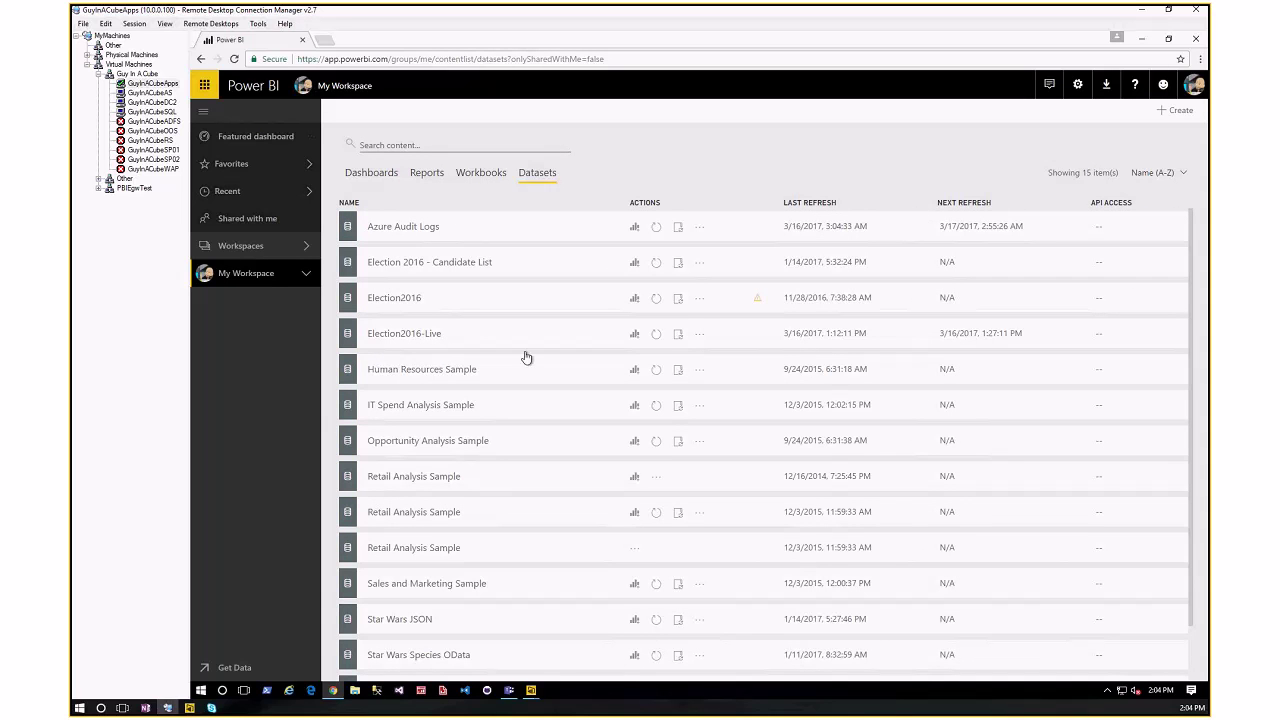
pyautogui.click(700, 301)
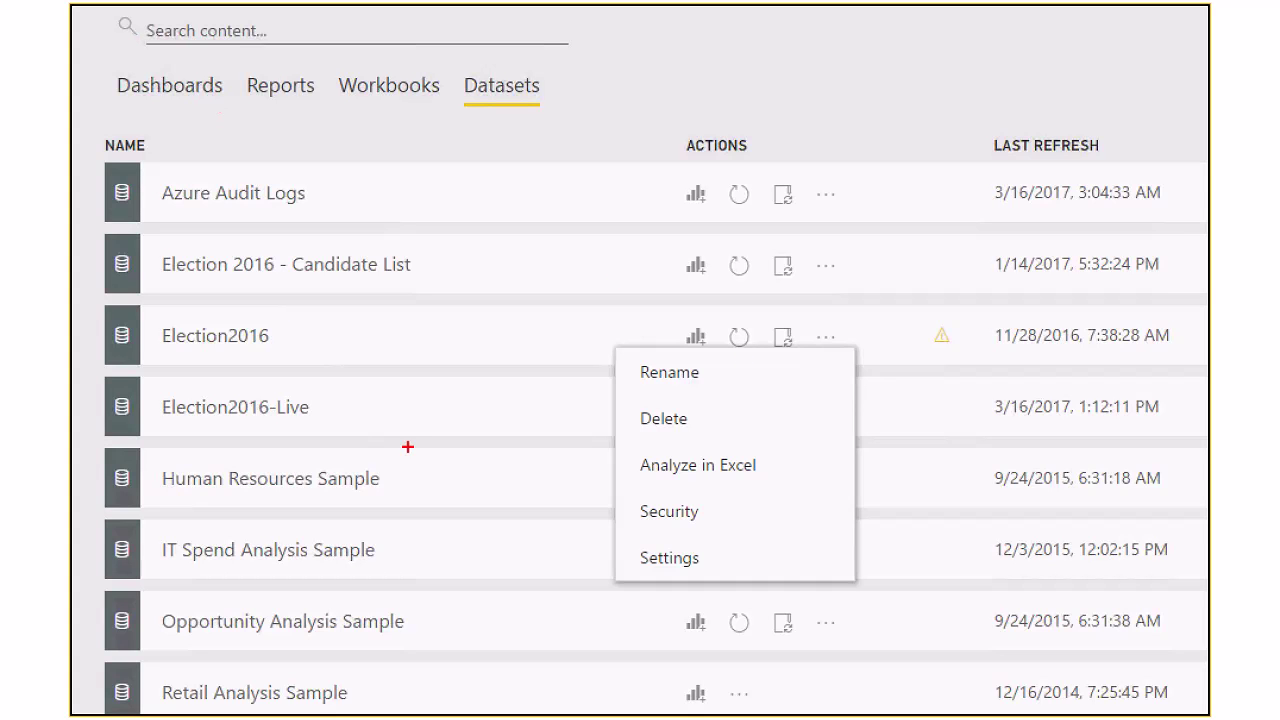
pyautogui.moveTo(617, 537); pyautogui.dragTo(716, 588)
pyautogui.moveTo(806, 322); pyautogui.dragTo(855, 368)
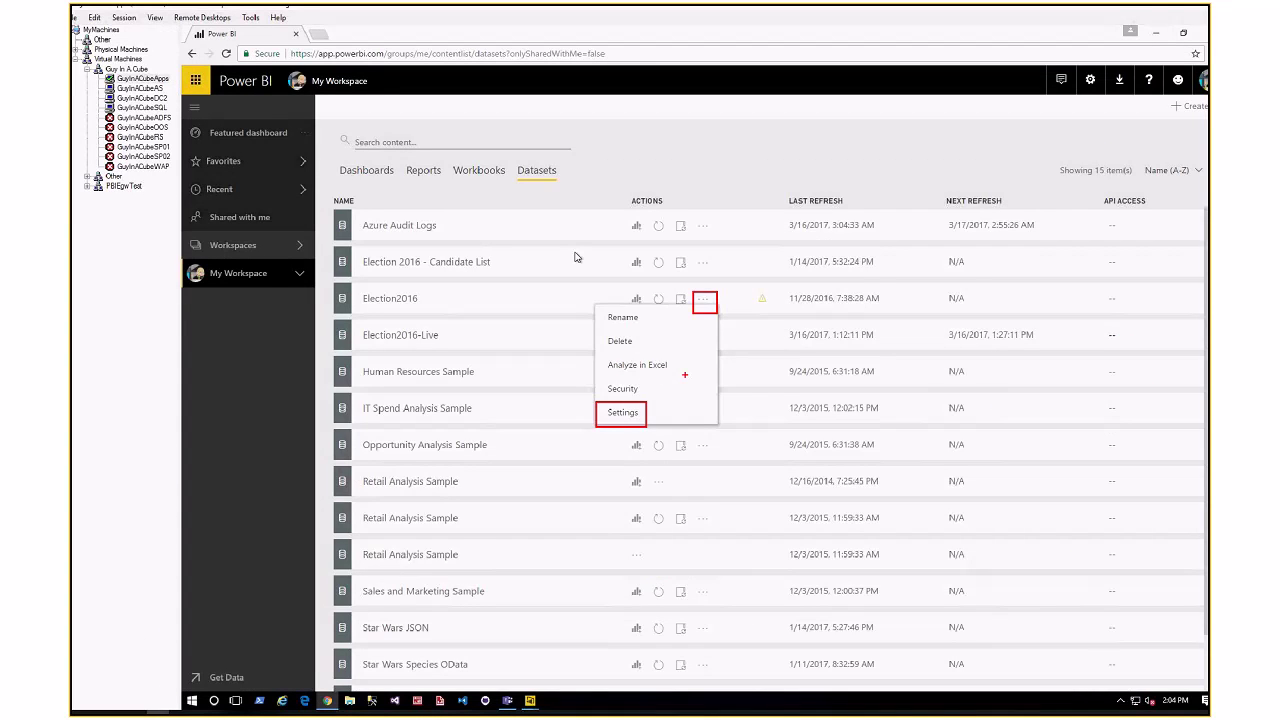
# Open Election2016 settings to show the failed refresh and invalid Election2016DW-localhost credentials
pyautogui.click(622, 412)
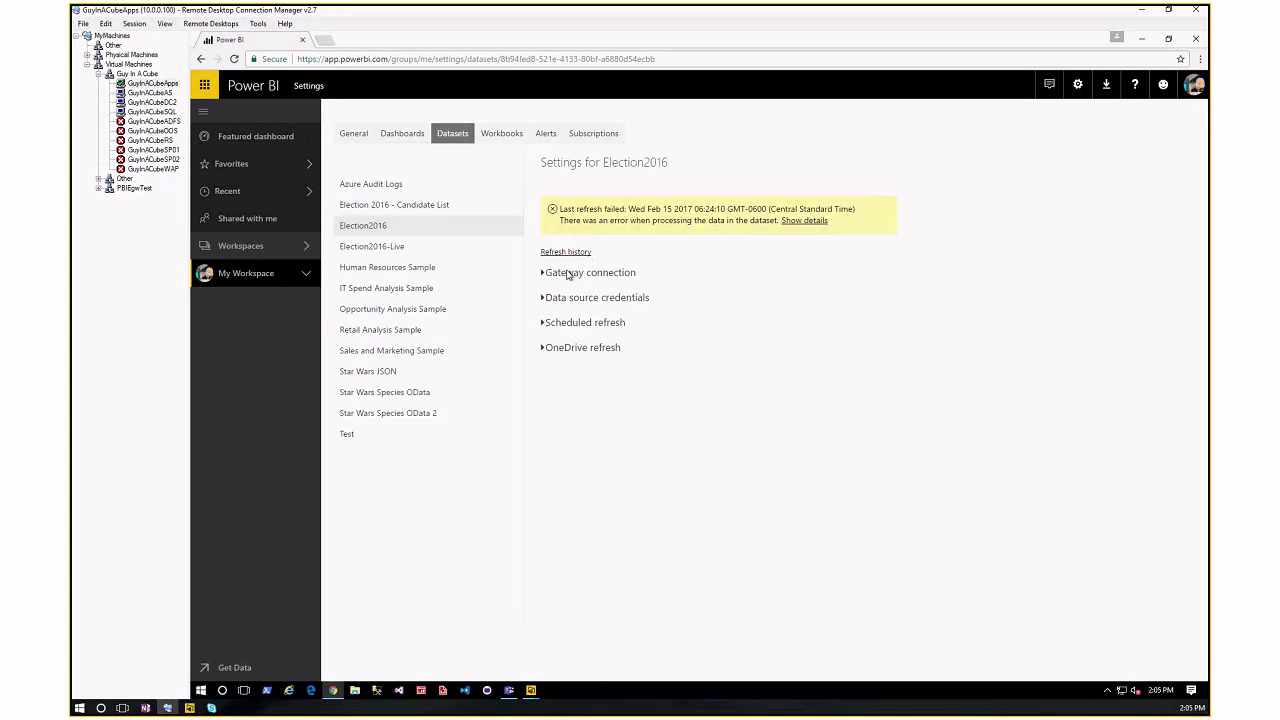
pyautogui.click(567, 273)
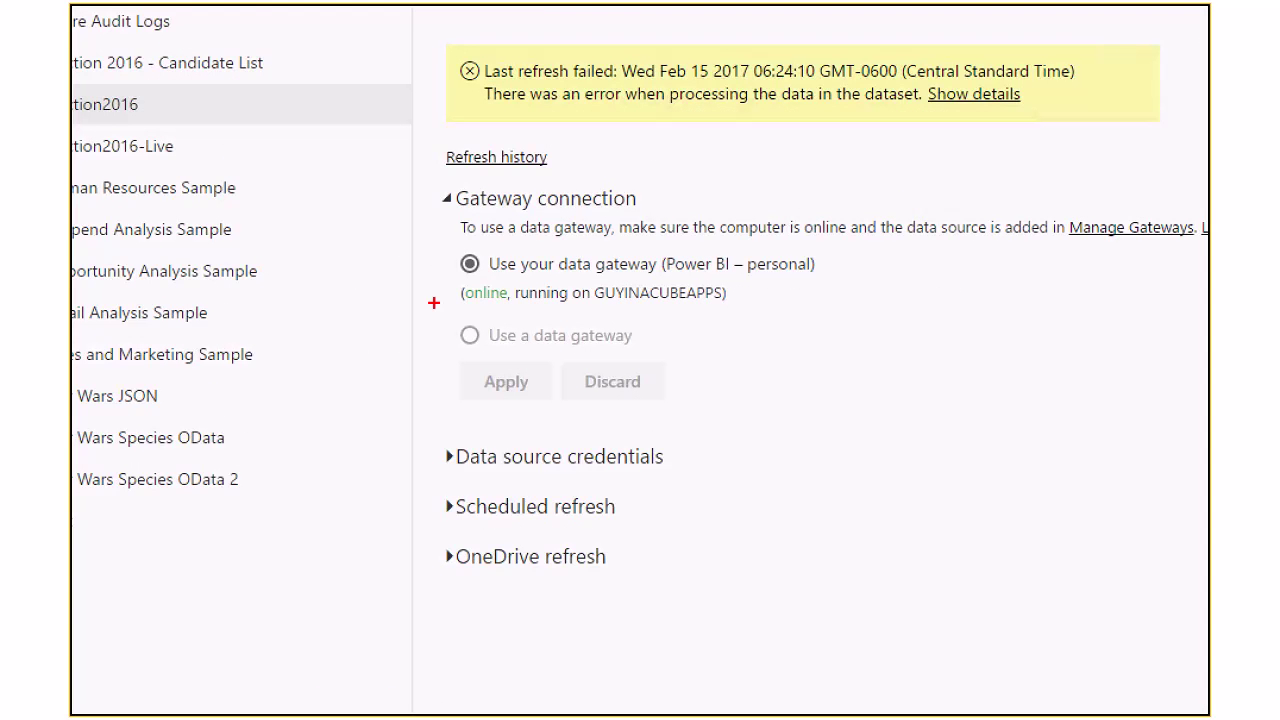
pyautogui.moveTo(433, 302); pyautogui.dragTo(721, 421)
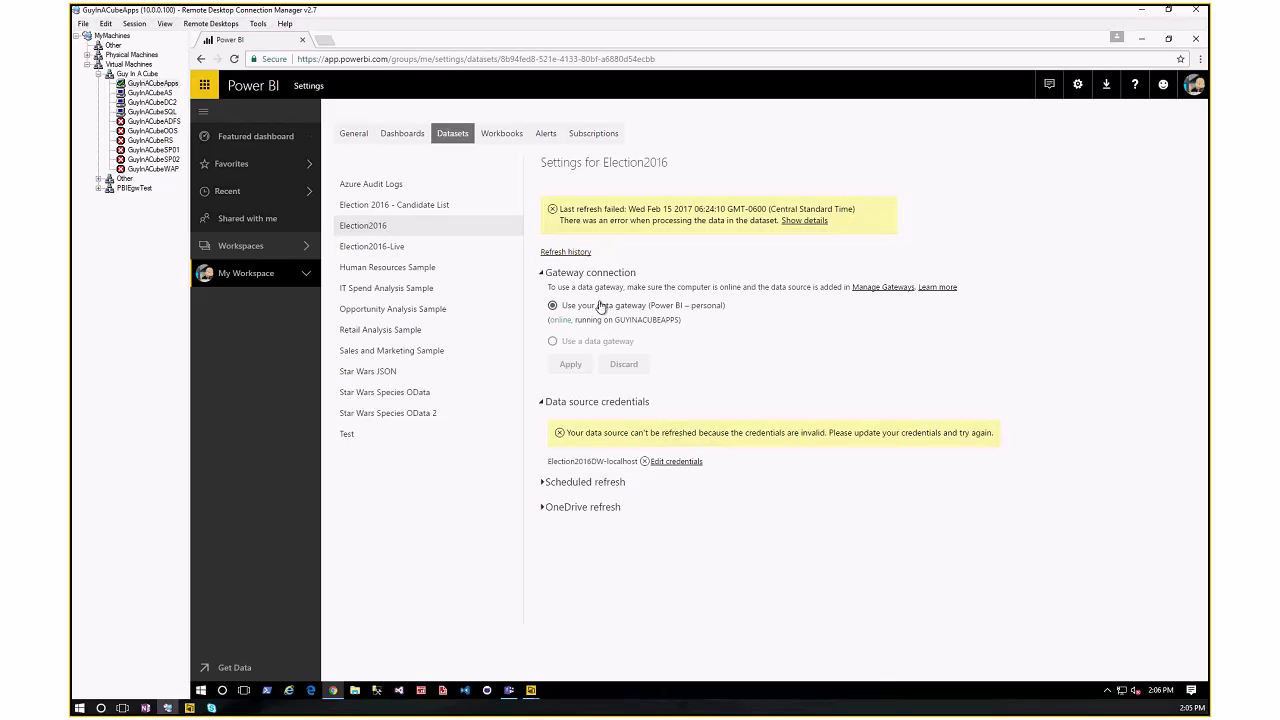
# Check the Election2016-Live notice, return to Election2016 settings, and open the gear menu
pyautogui.click(378, 248)
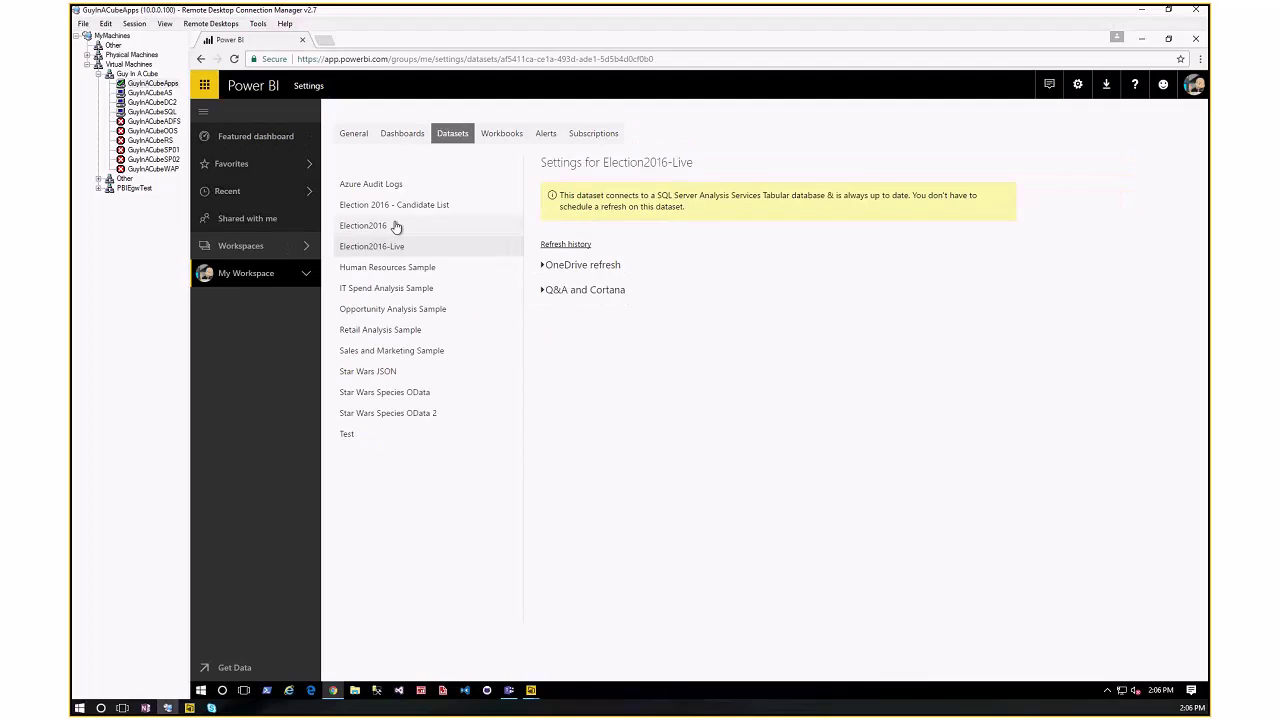
pyautogui.click(398, 227)
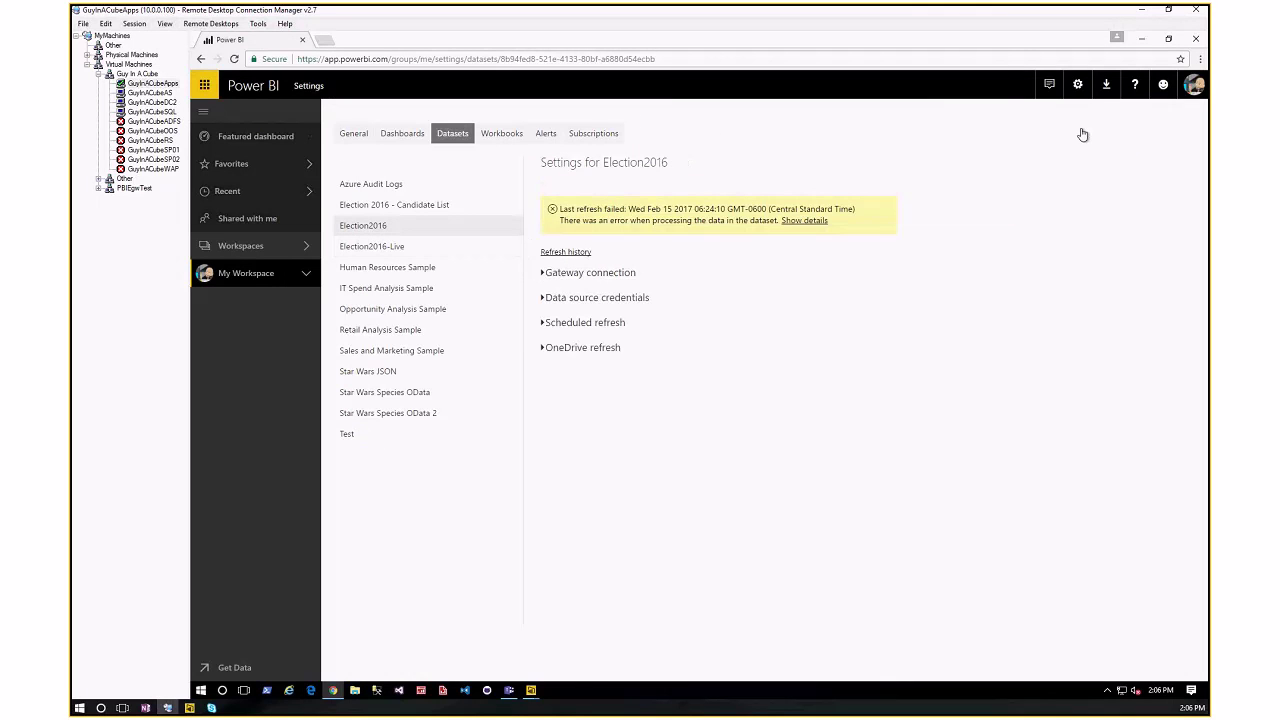
pyautogui.click(1077, 84)
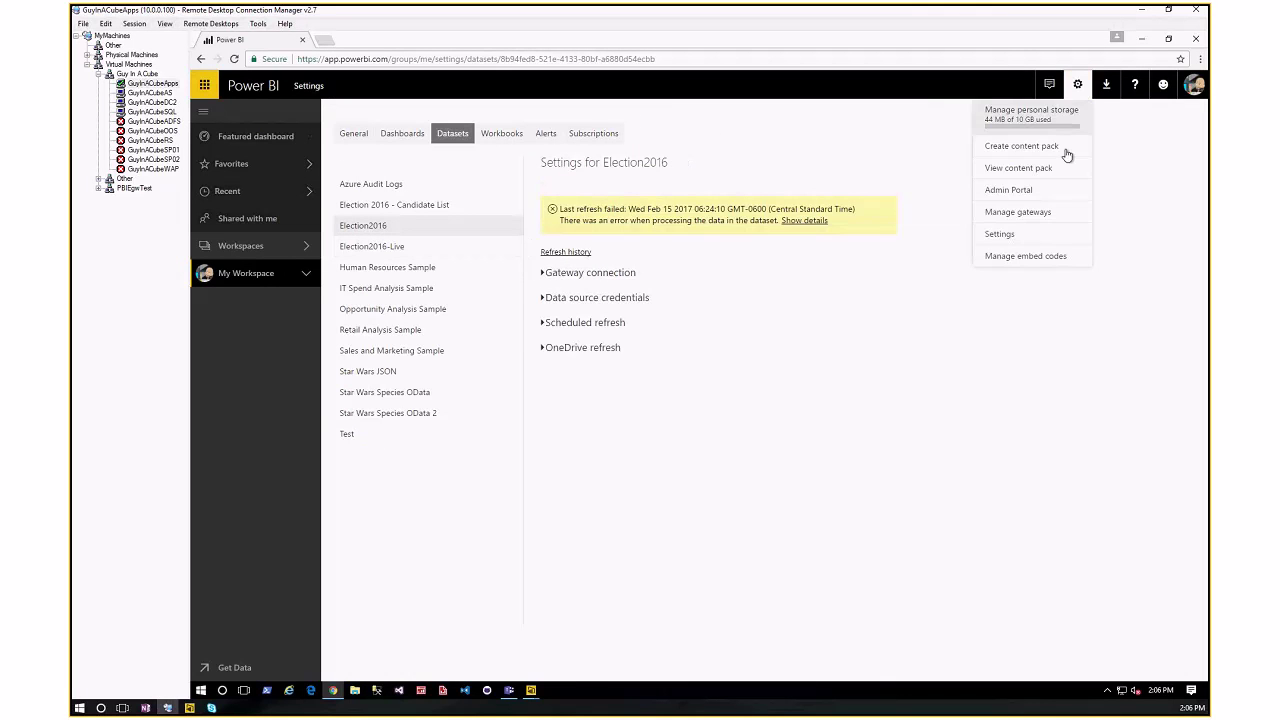
# Show Contoso Gateway's Contoso data source: SQL Server guyinacubesql, ContosoRetailDW, Basic authentication
pyautogui.click(1012, 212)
pyautogui.click(348, 167)
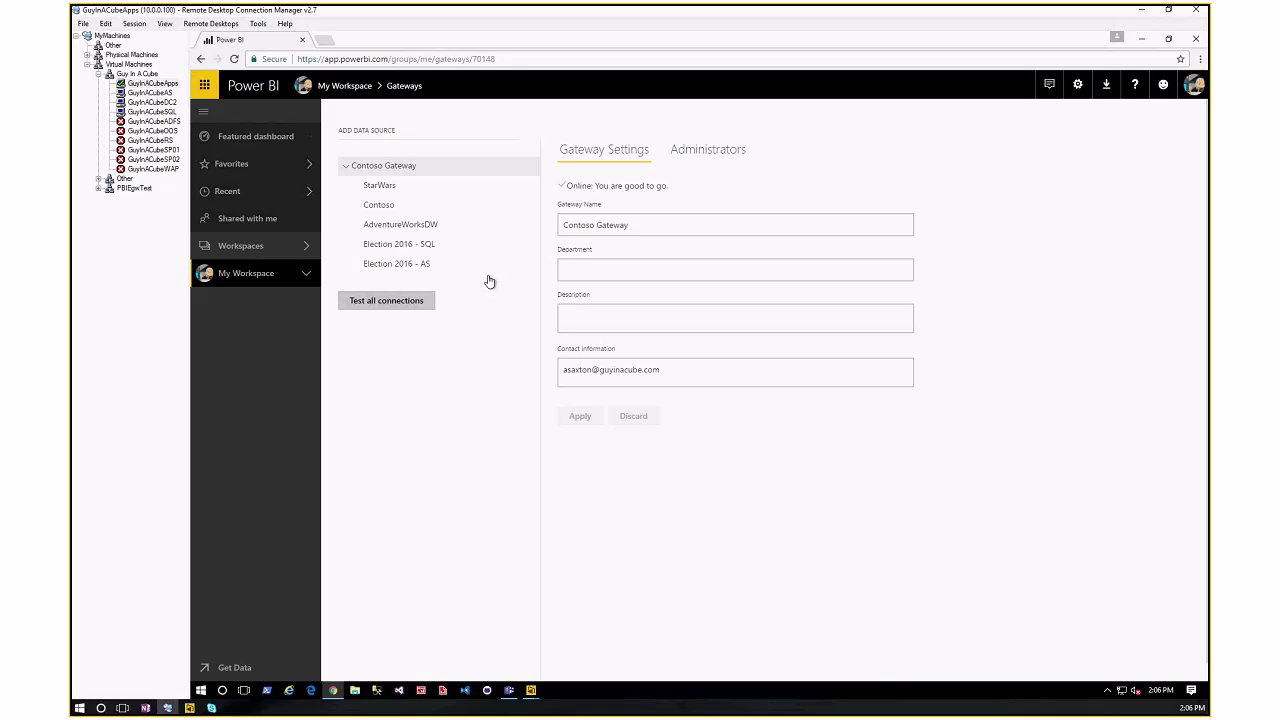
pyautogui.click(403, 208)
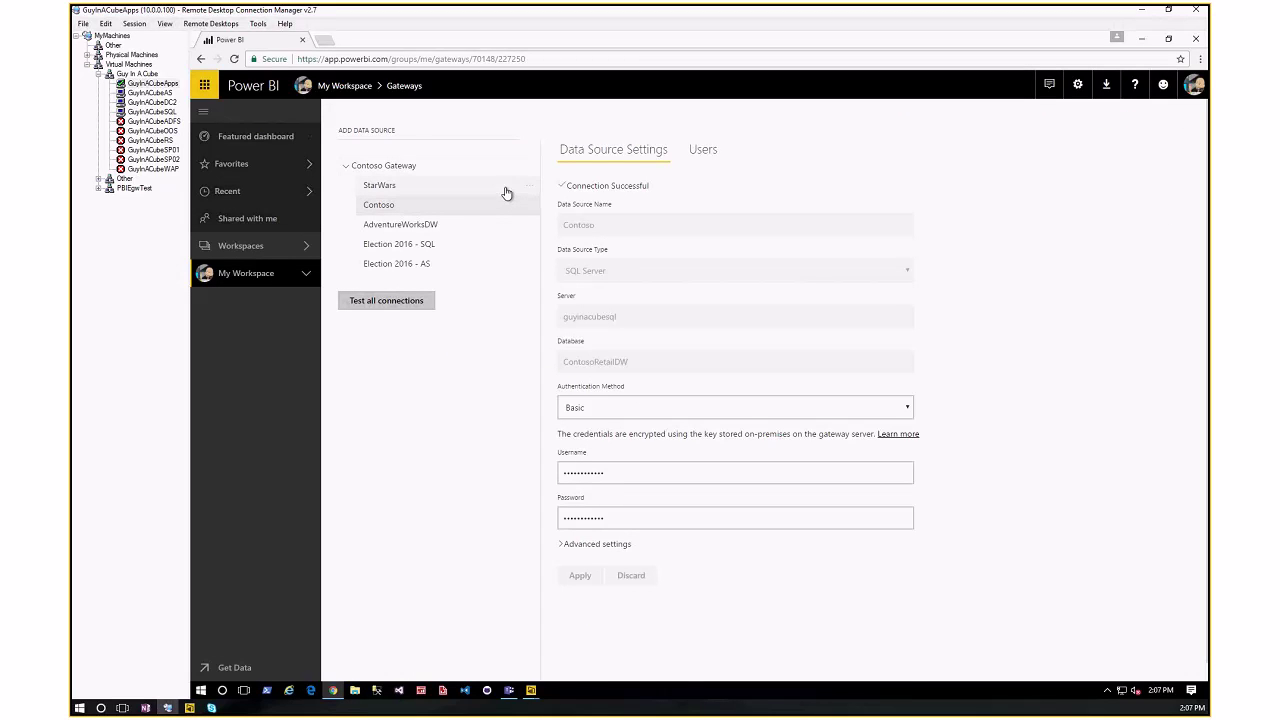
pyautogui.click(529, 208)
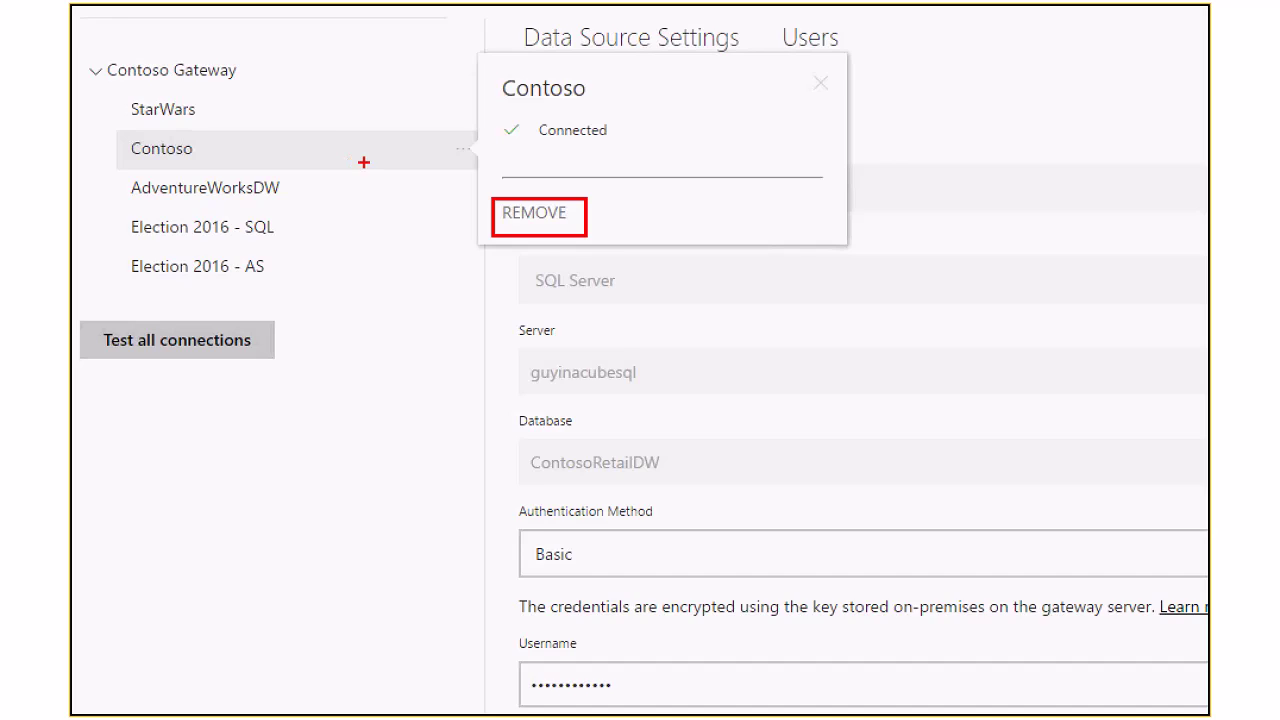
pyautogui.click(461, 76)
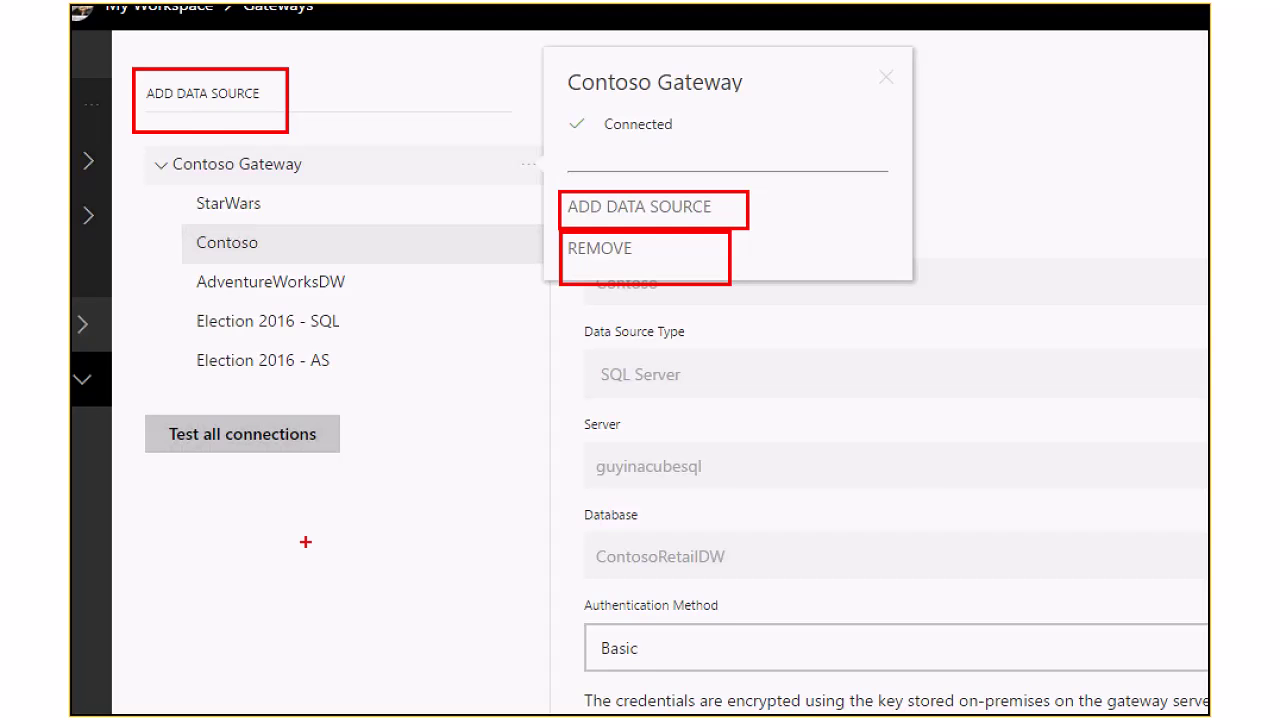
pyautogui.click(500, 406)
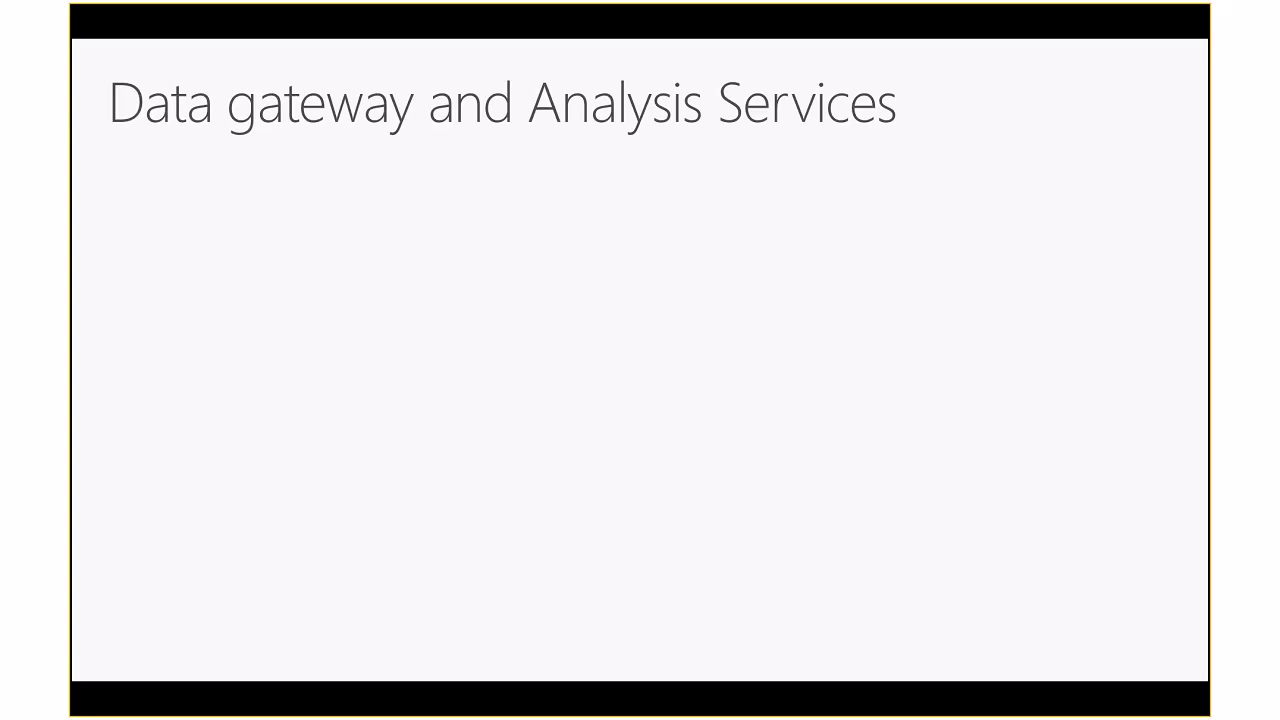
# Reveal the bullet 'Gateway Service Account needs to be Admin on AS Instance'
pyautogui.press('Right')
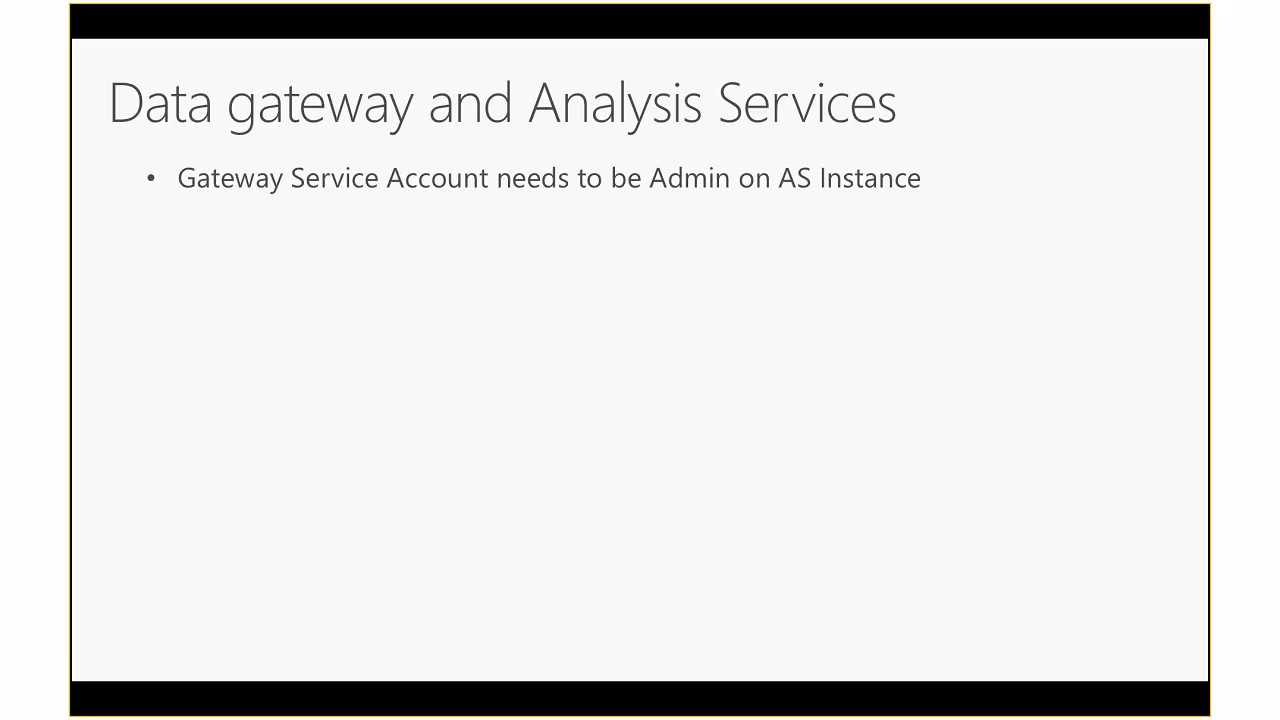
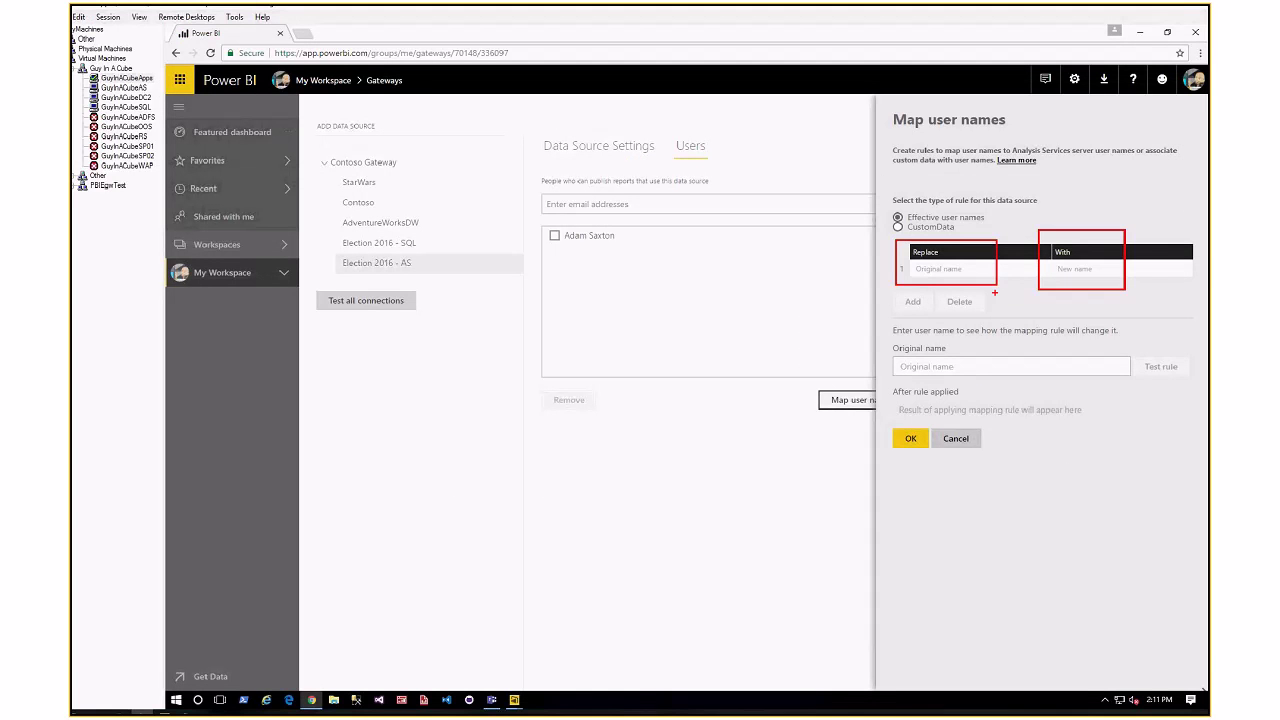
# Enter the user's guyinacube.com e-mail address under Replace and their microsoft.com address under With
pyautogui.click(850, 260)
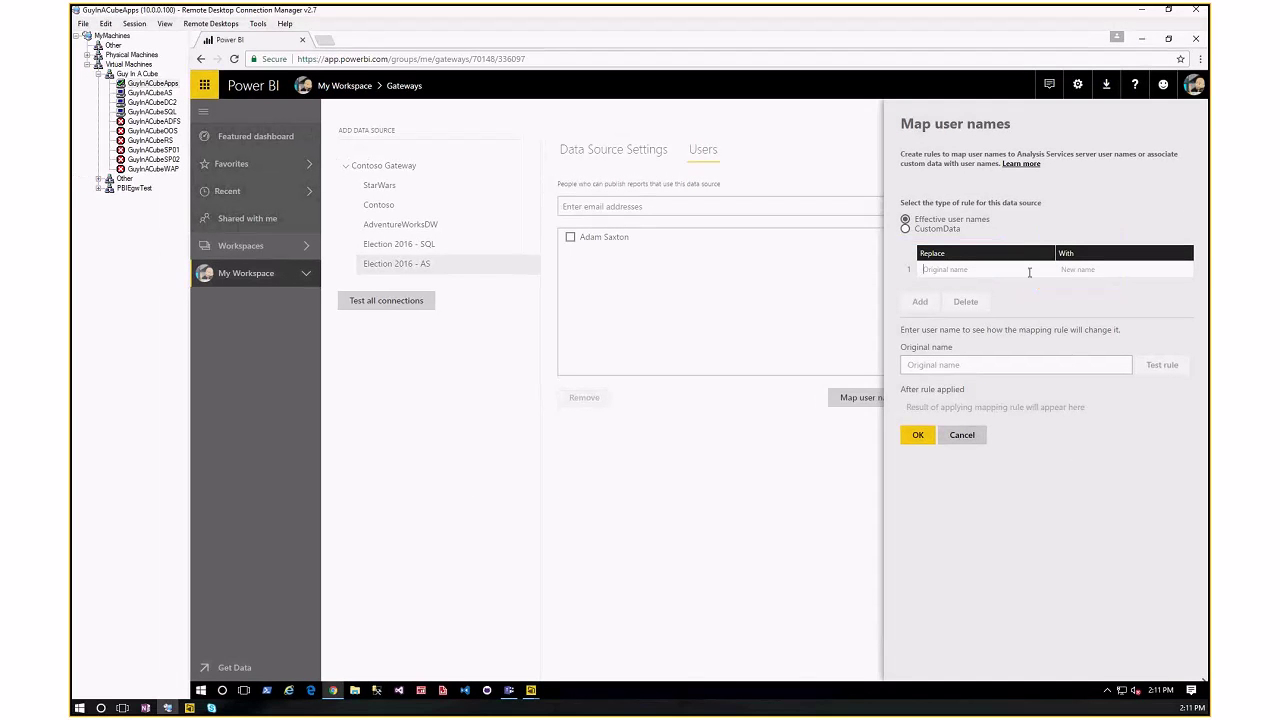
pyautogui.press('Tab')
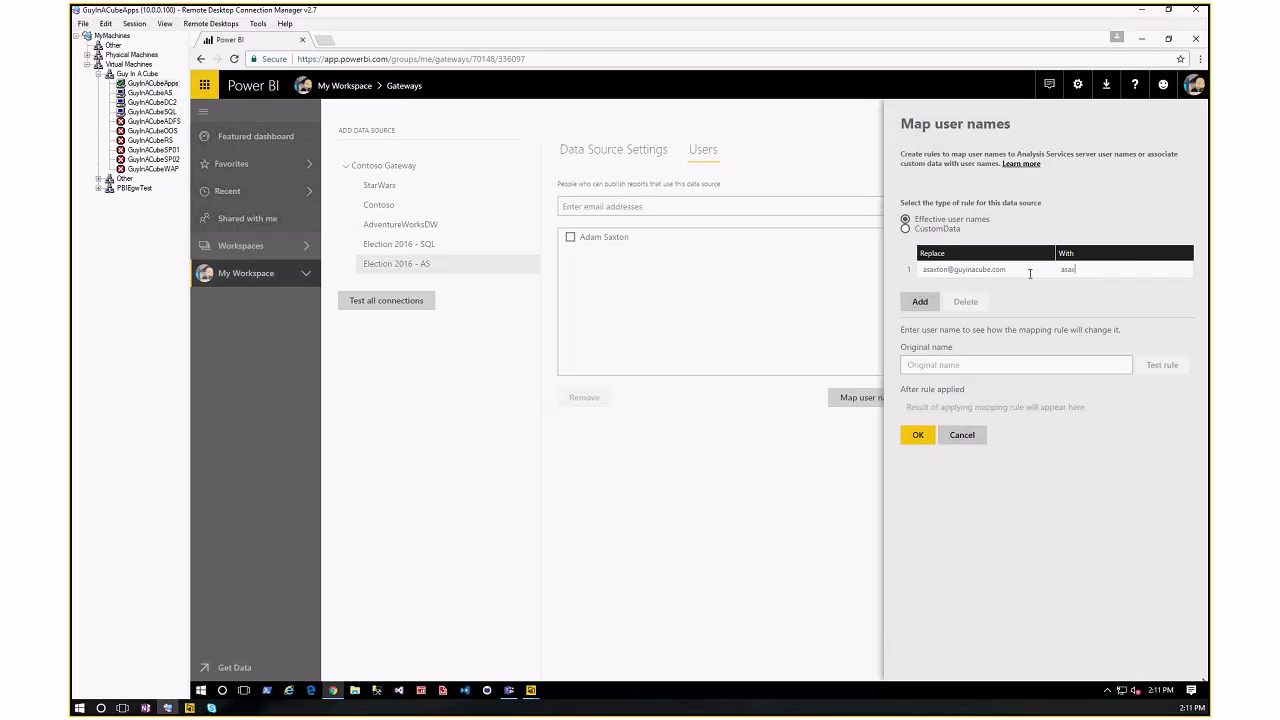
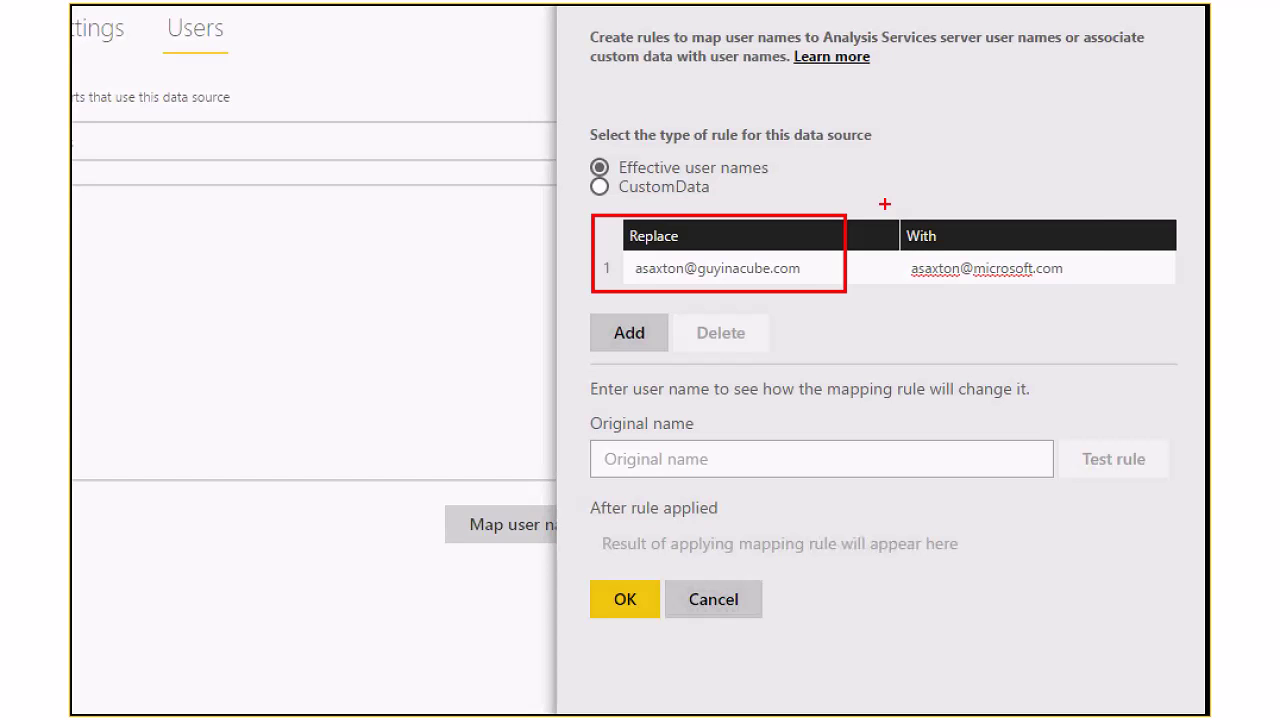
pyautogui.moveTo(884, 204); pyautogui.dragTo(1104, 322)
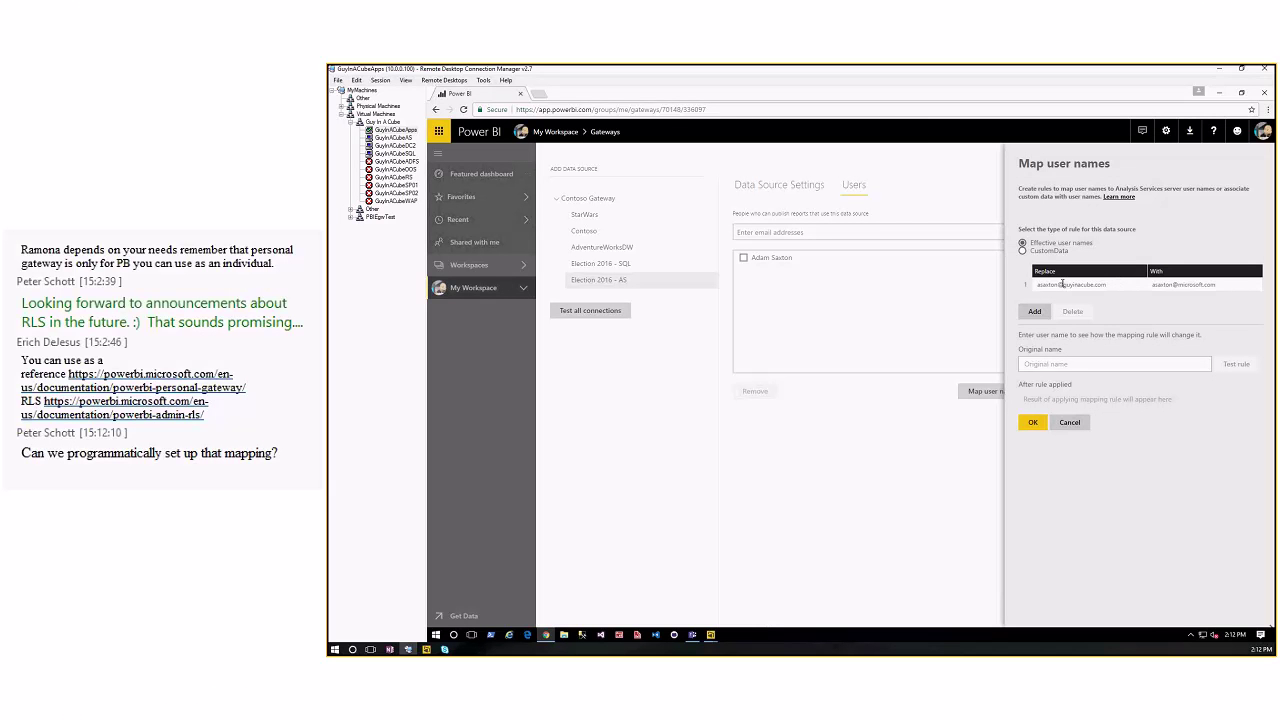
pyautogui.moveTo(1062, 285); pyautogui.dragTo(1036, 285)
pyautogui.press('BackSpace')
pyautogui.press('BackSpace')
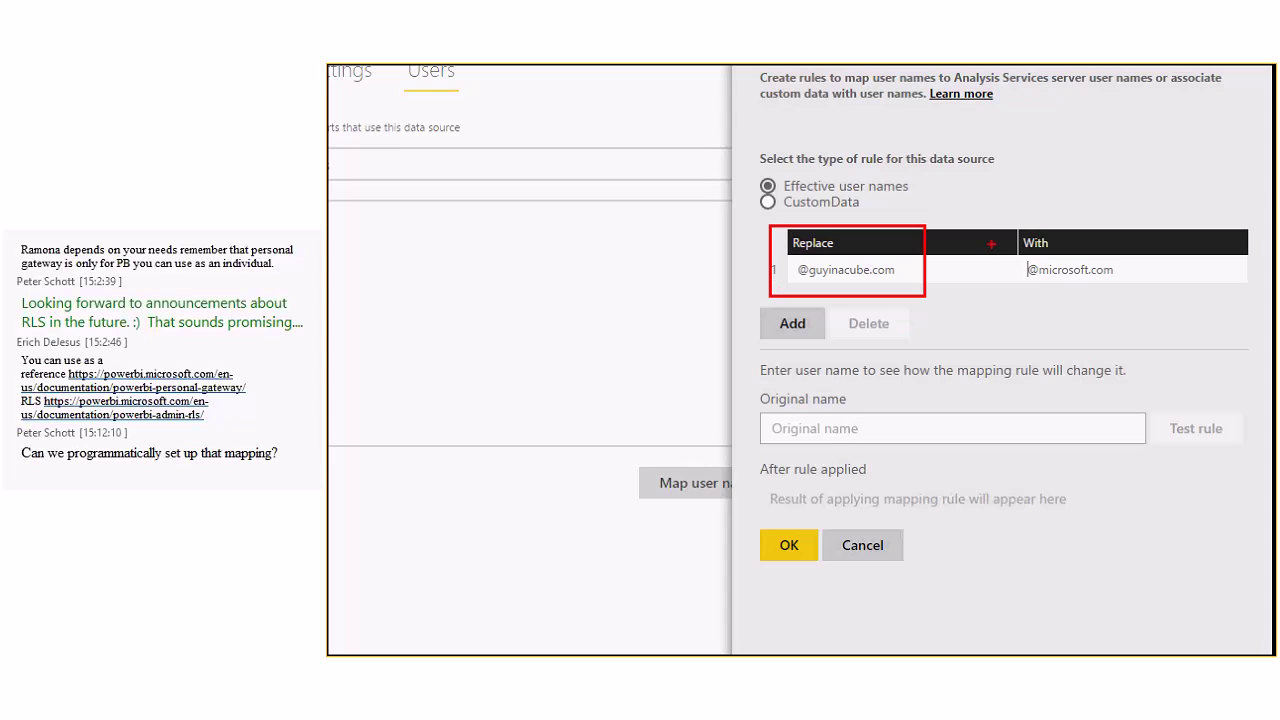
pyautogui.moveTo(991, 222); pyautogui.dragTo(1132, 311)
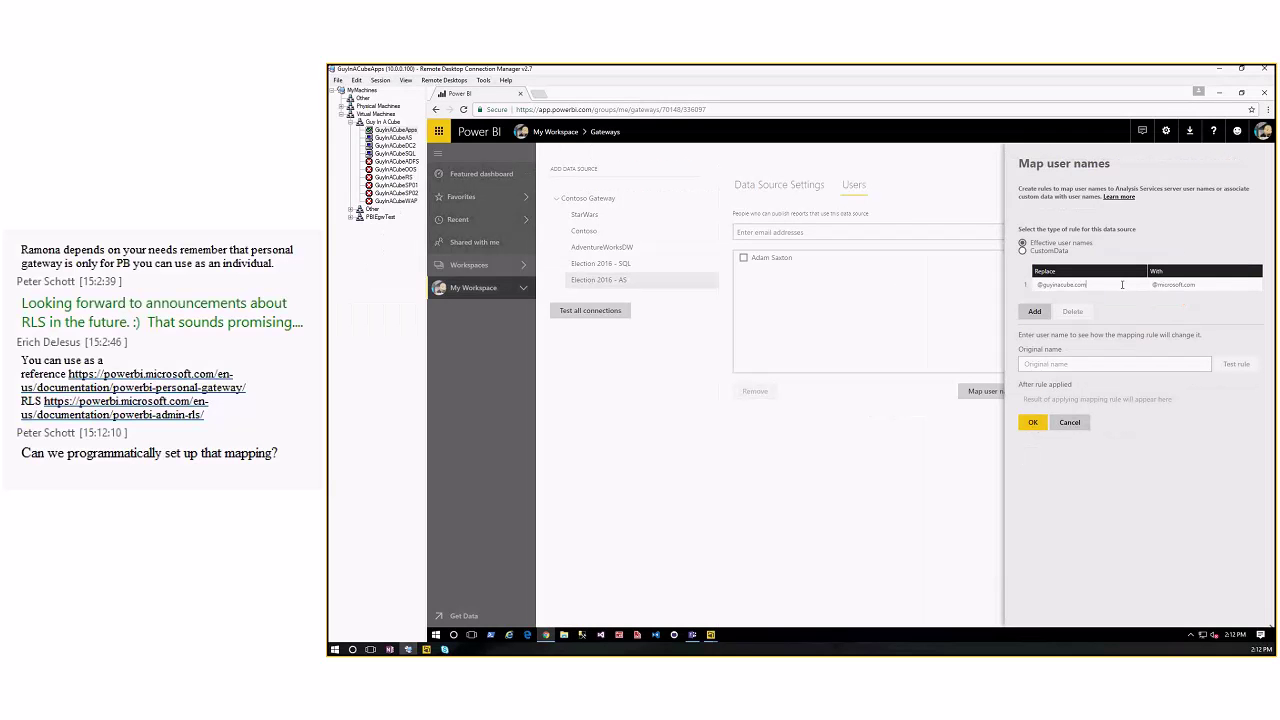
pyautogui.tripleClick(1122, 285)
pyautogui.press('BackSpace')
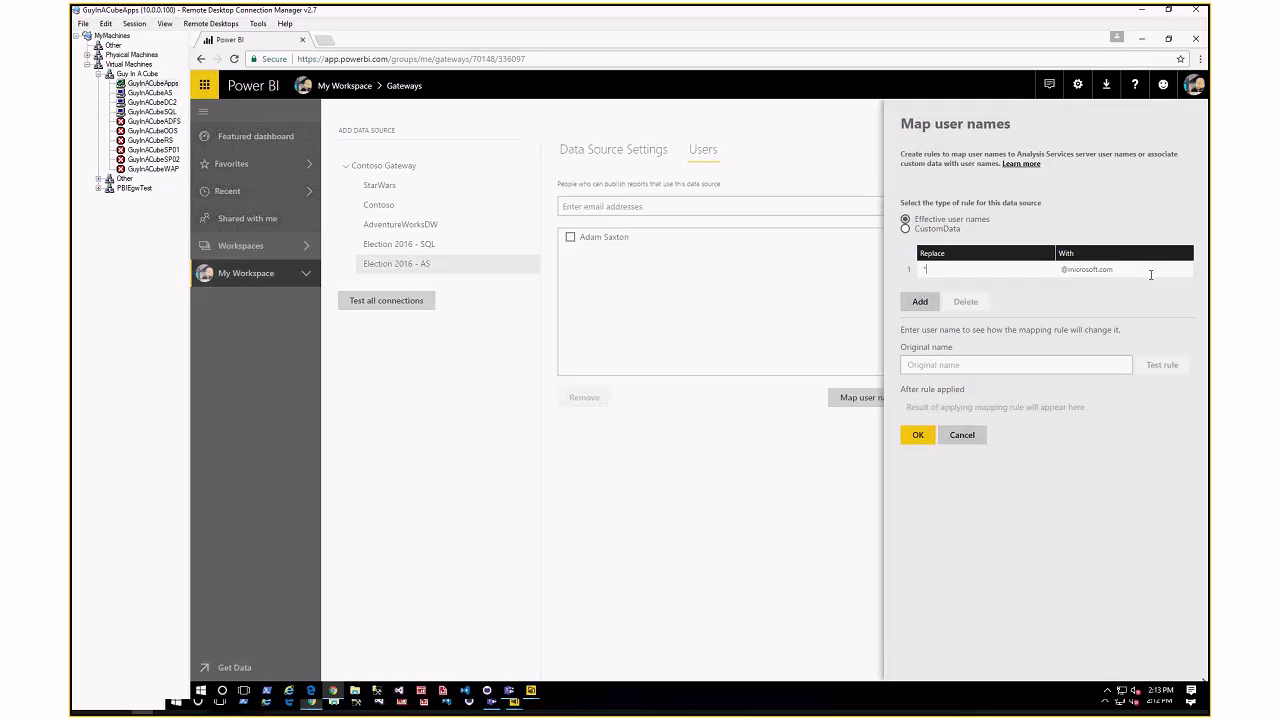
# Discard the mapping rules, show Election 2016 - SQL settings, and test all gateway connections
pyautogui.click(961, 434)
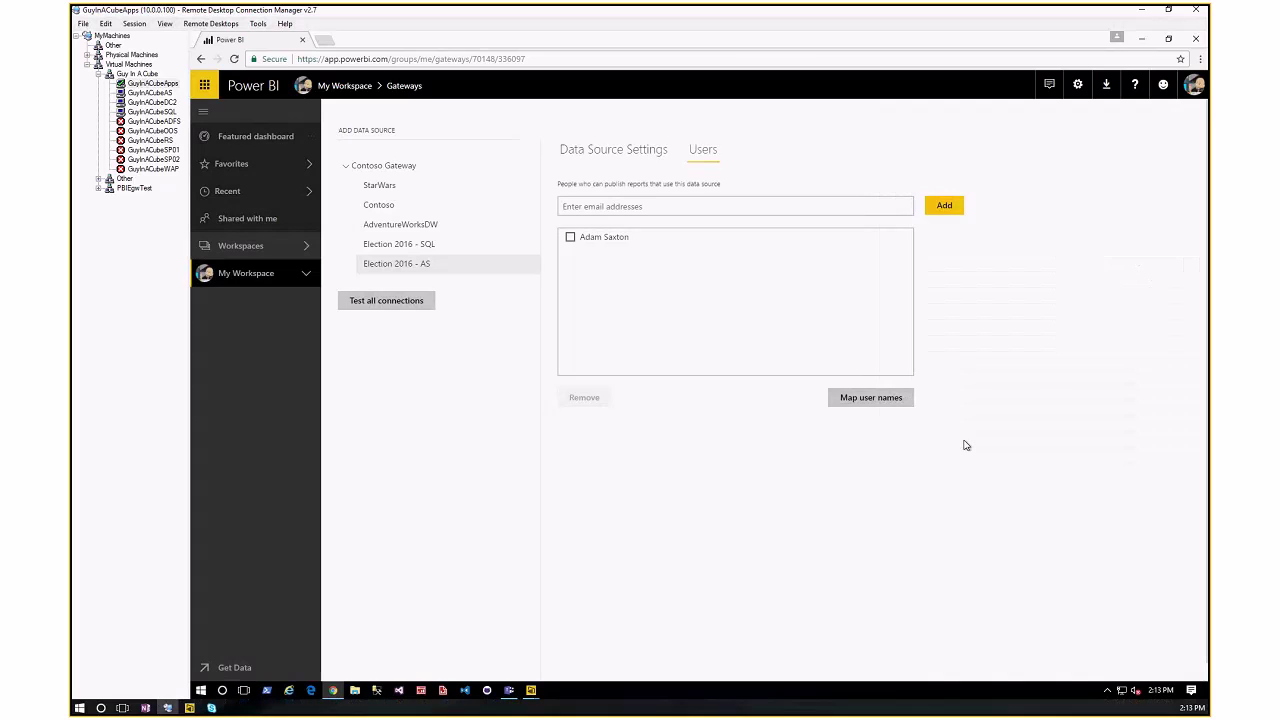
pyautogui.click(405, 245)
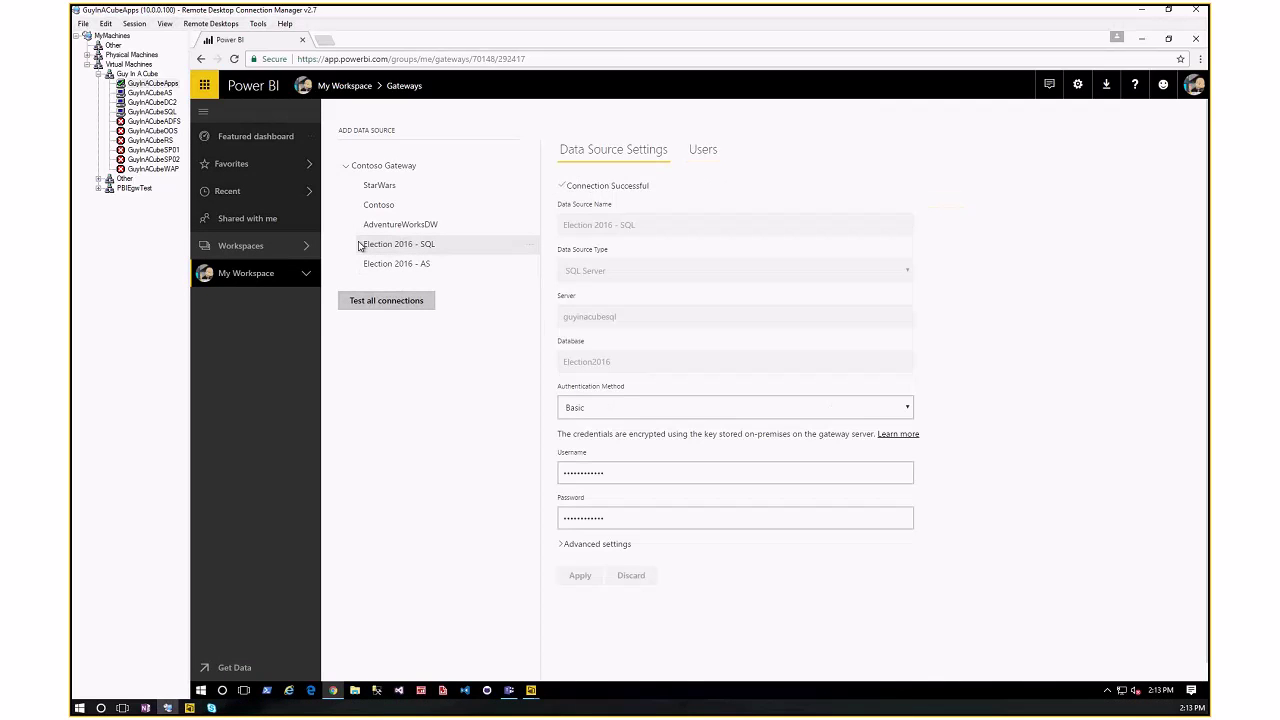
pyautogui.click(343, 298)
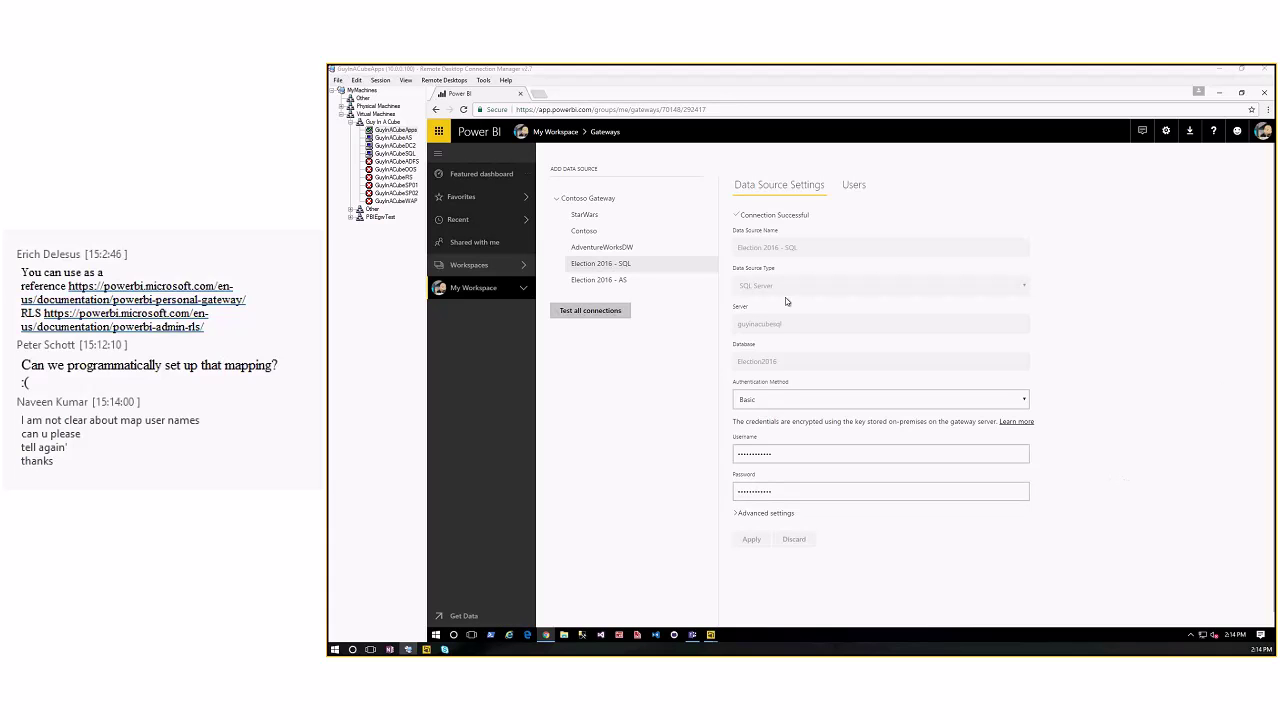
# Reopen Election 2016 - AS user-name mapping rules and show the signed-in account details
pyautogui.click(605, 279)
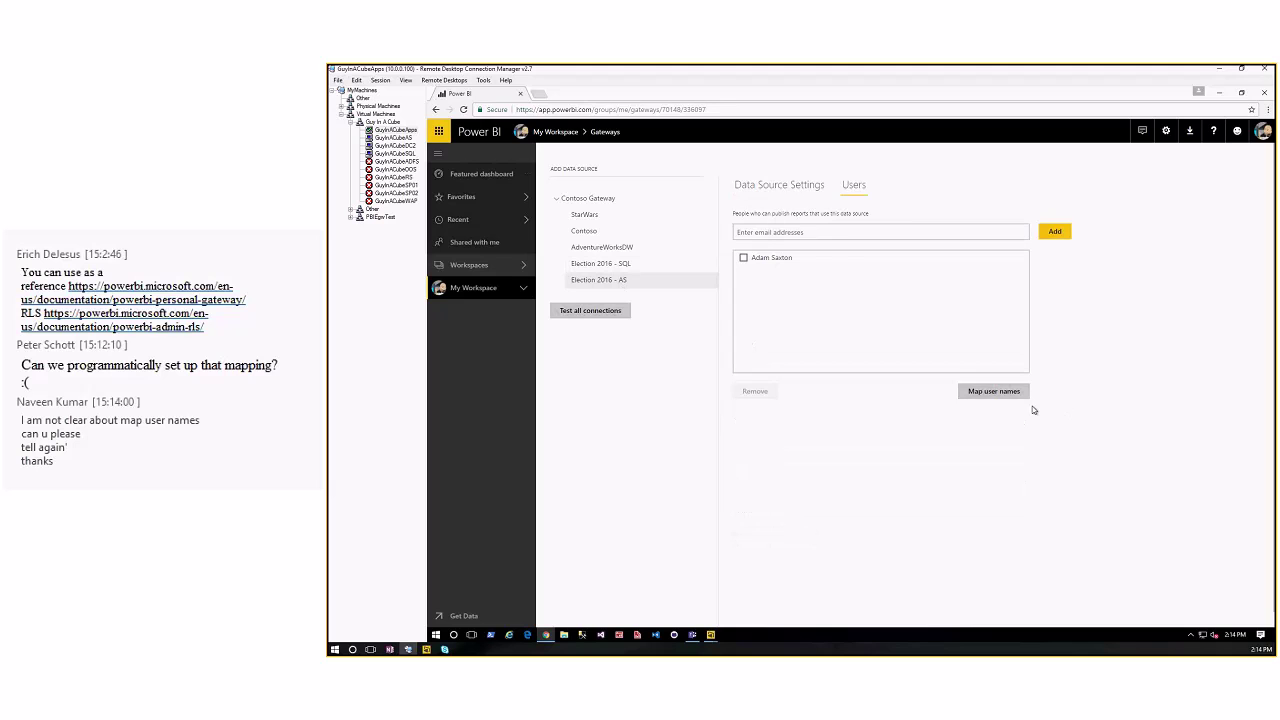
pyautogui.click(1020, 393)
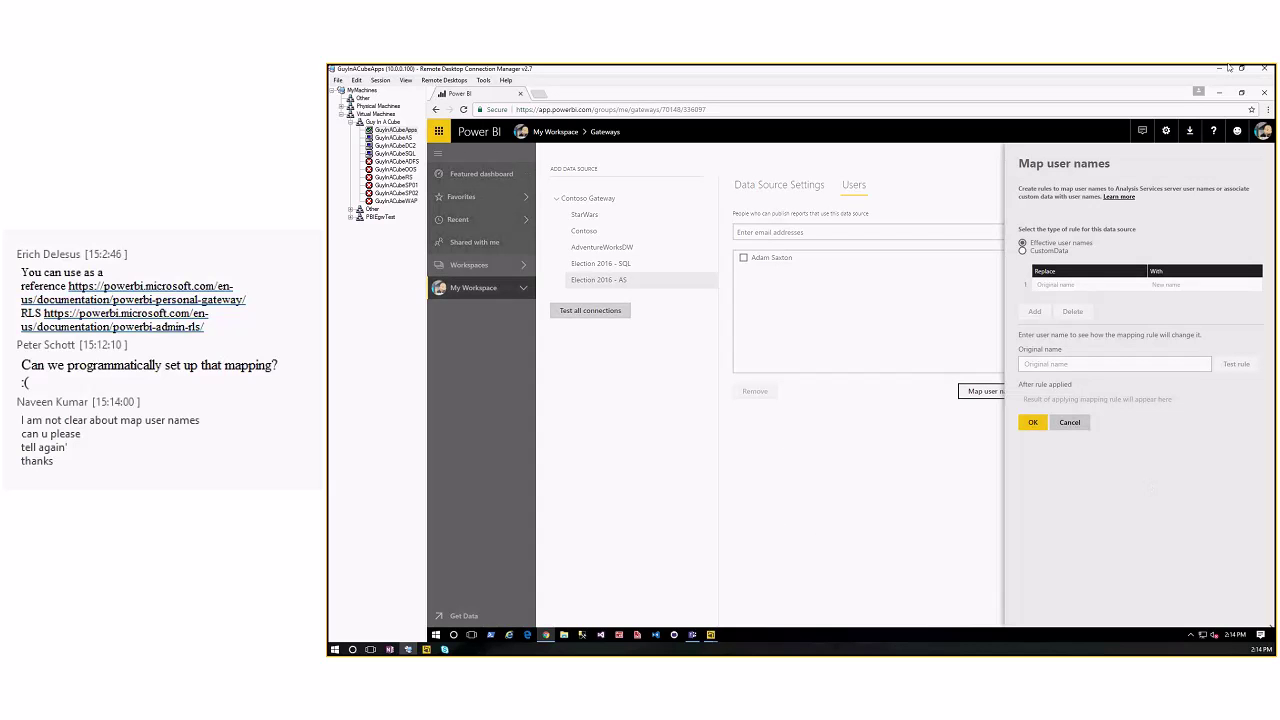
pyautogui.click(1262, 133)
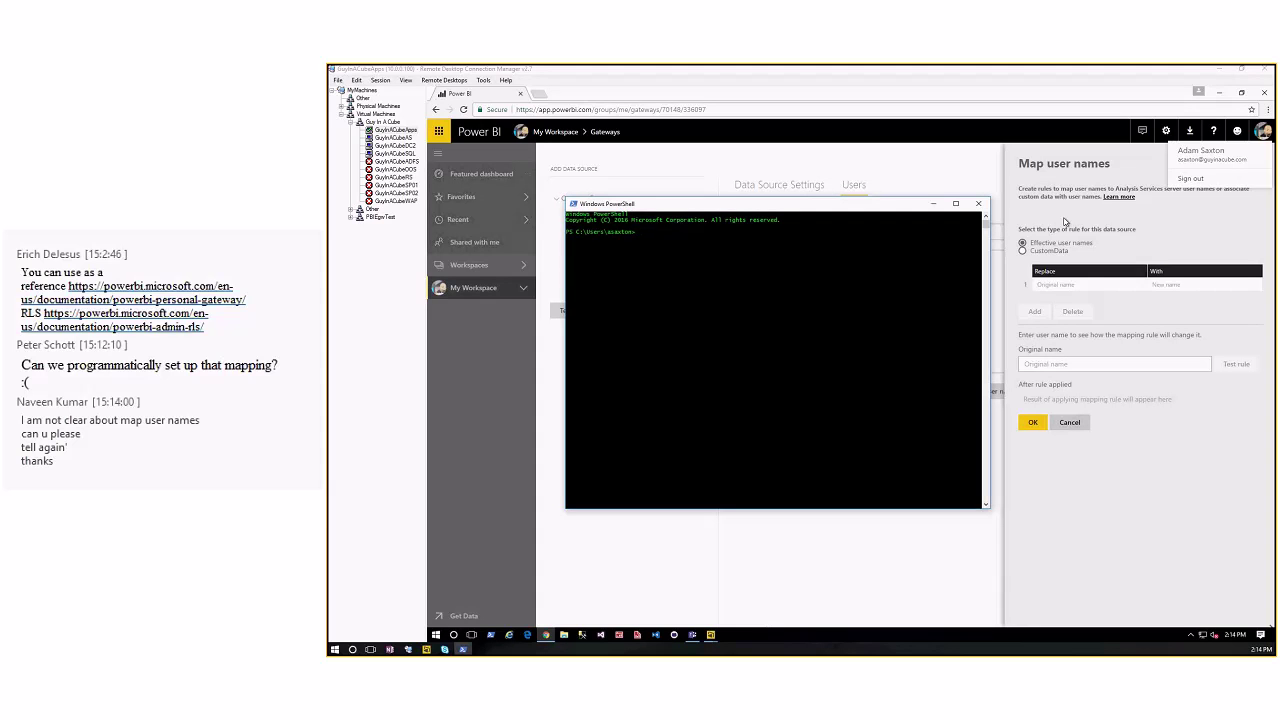
# Resize the PowerShell window and run whoami /upn to show the microsoft.com UPN
pyautogui.doubleClick(759, 205)
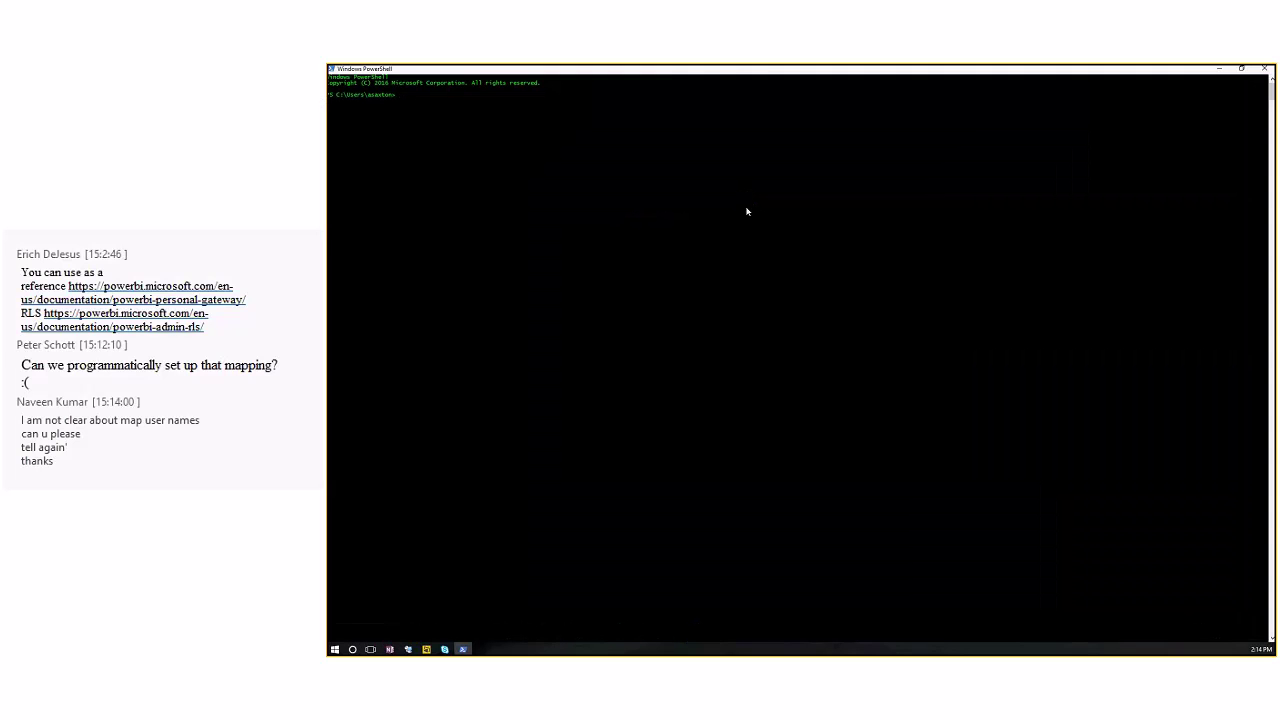
pyautogui.moveTo(668, 73); pyautogui.dragTo(771, 188)
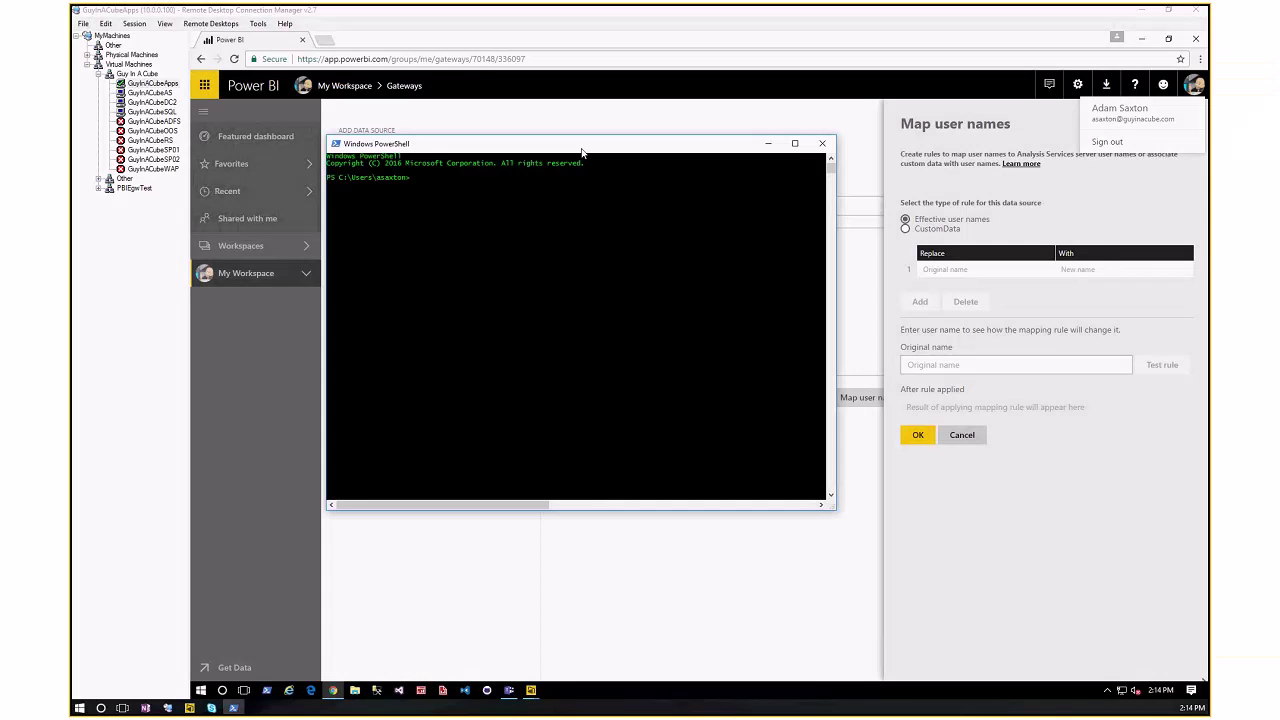
pyautogui.write('whoami /upn')
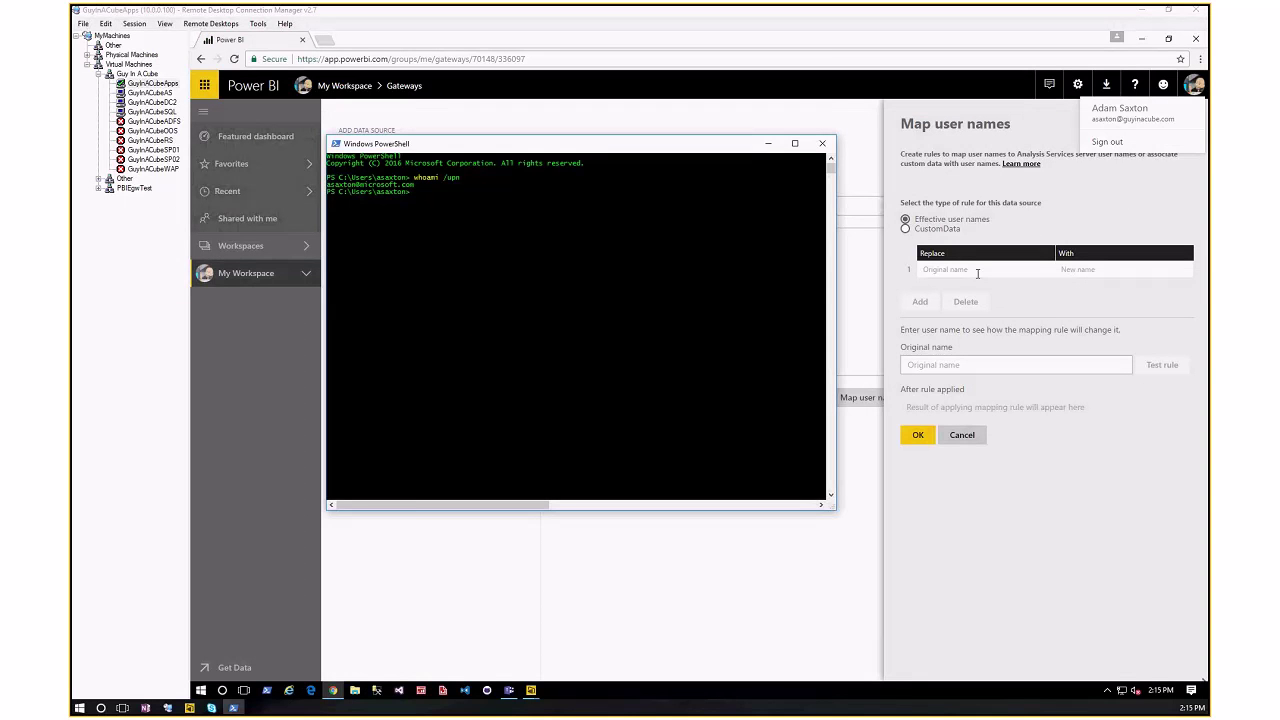
# Add a rule replacing the user's guyinacube.com address with their microsoft.com address
pyautogui.click(978, 273)
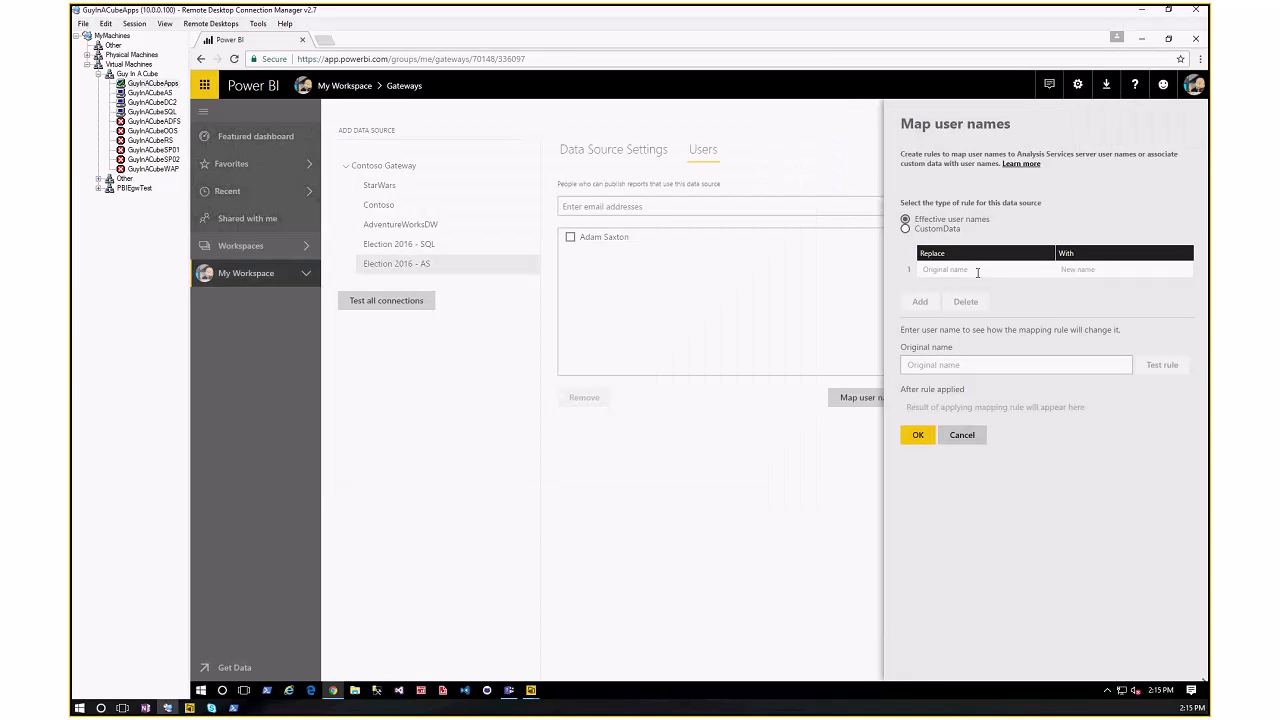
pyautogui.press('Tab')
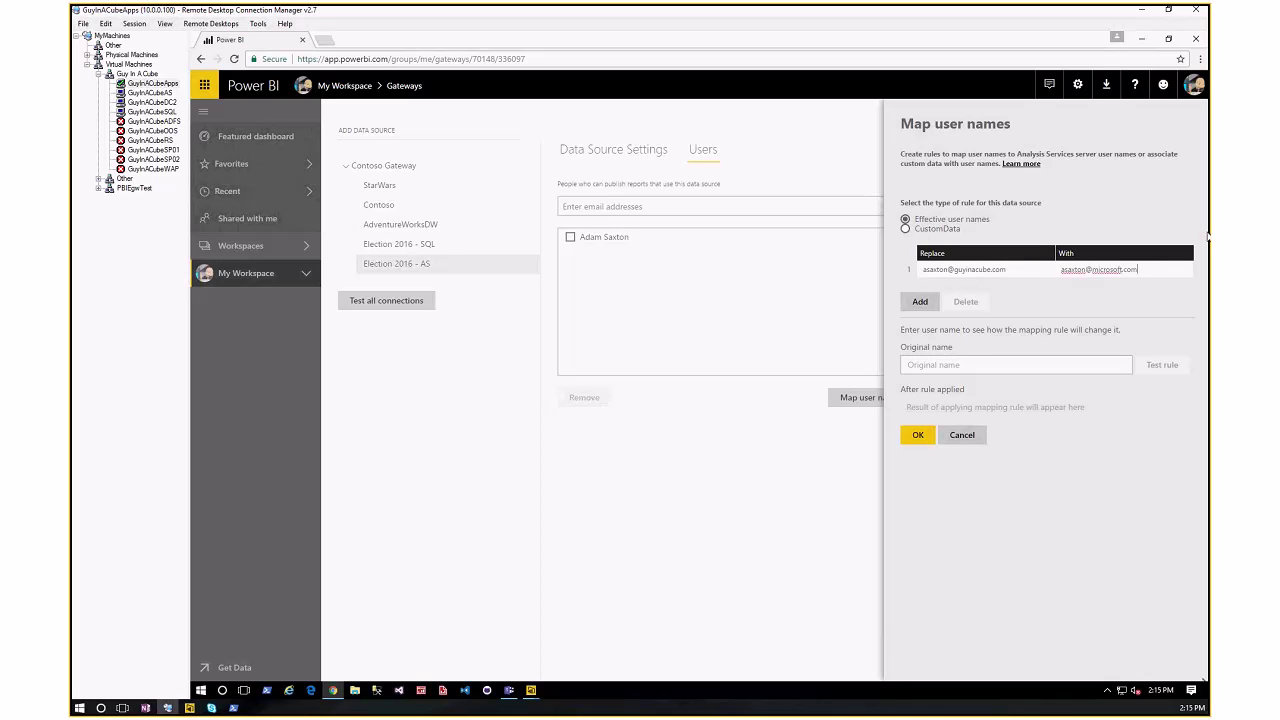
pyautogui.click(907, 305)
# Test the rule on the guyinacube.com address, then close the panel and advance the slide
pyautogui.click(963, 386)
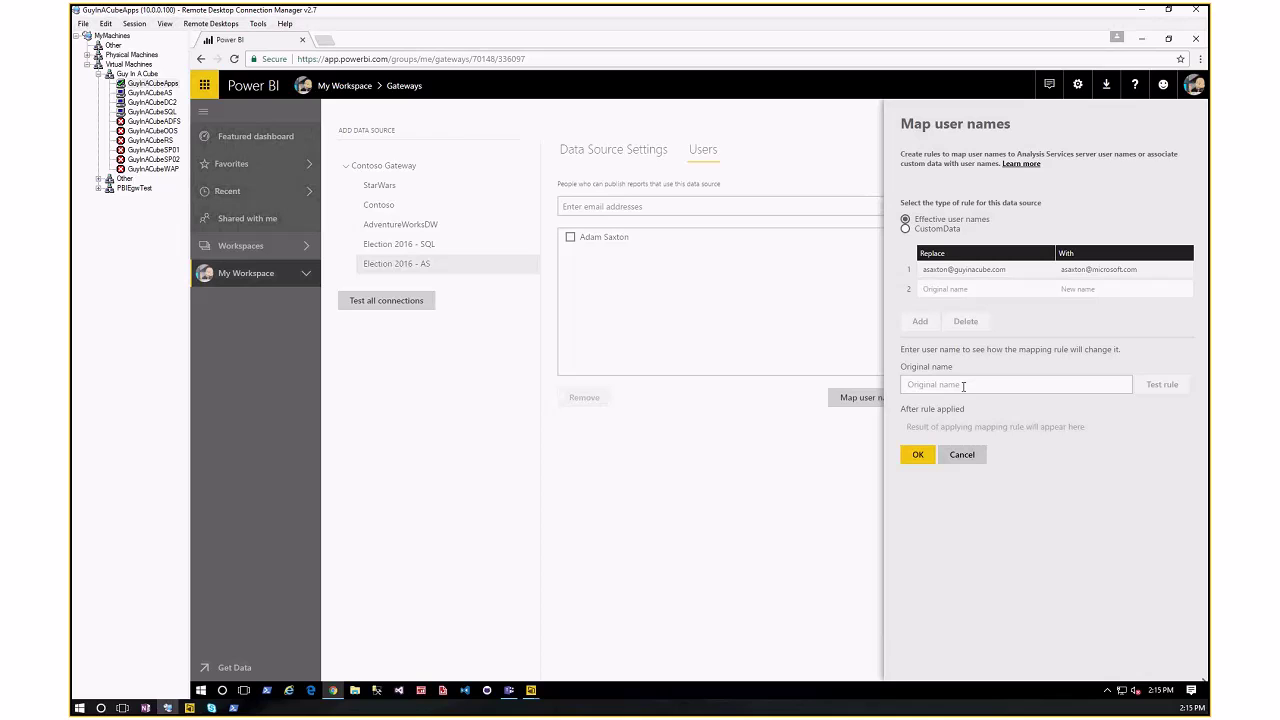
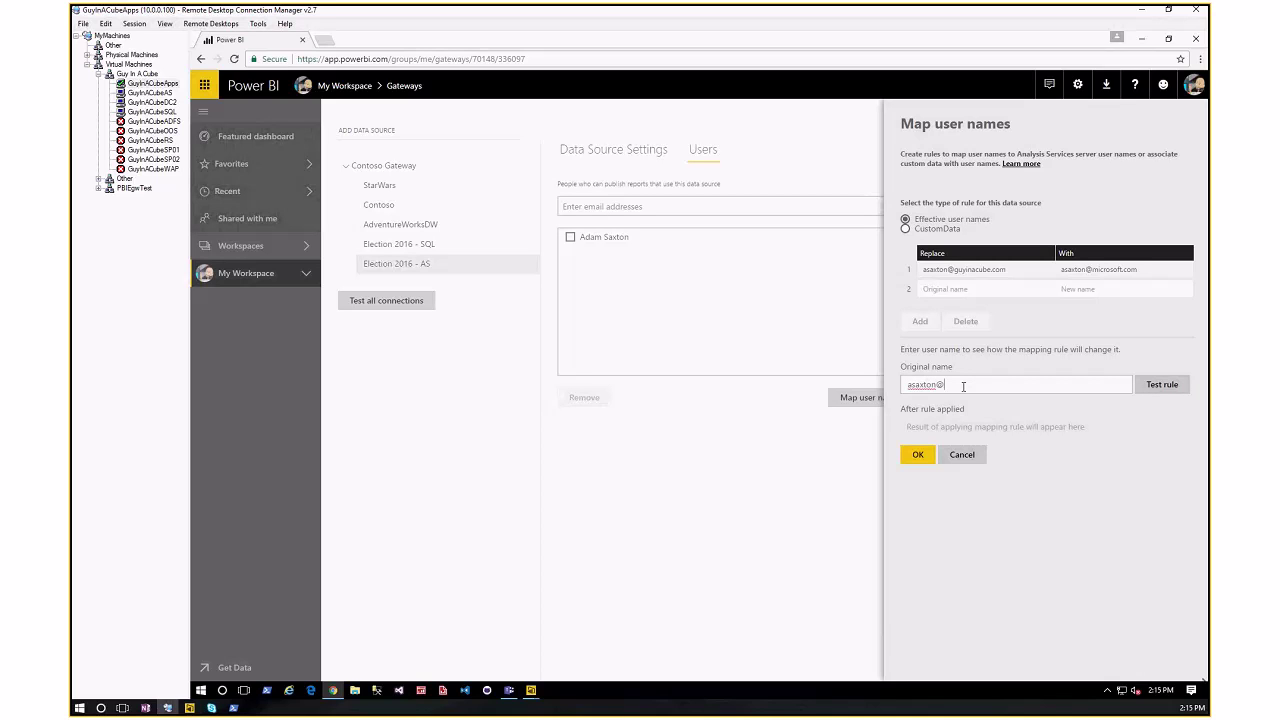
pyautogui.click(1167, 389)
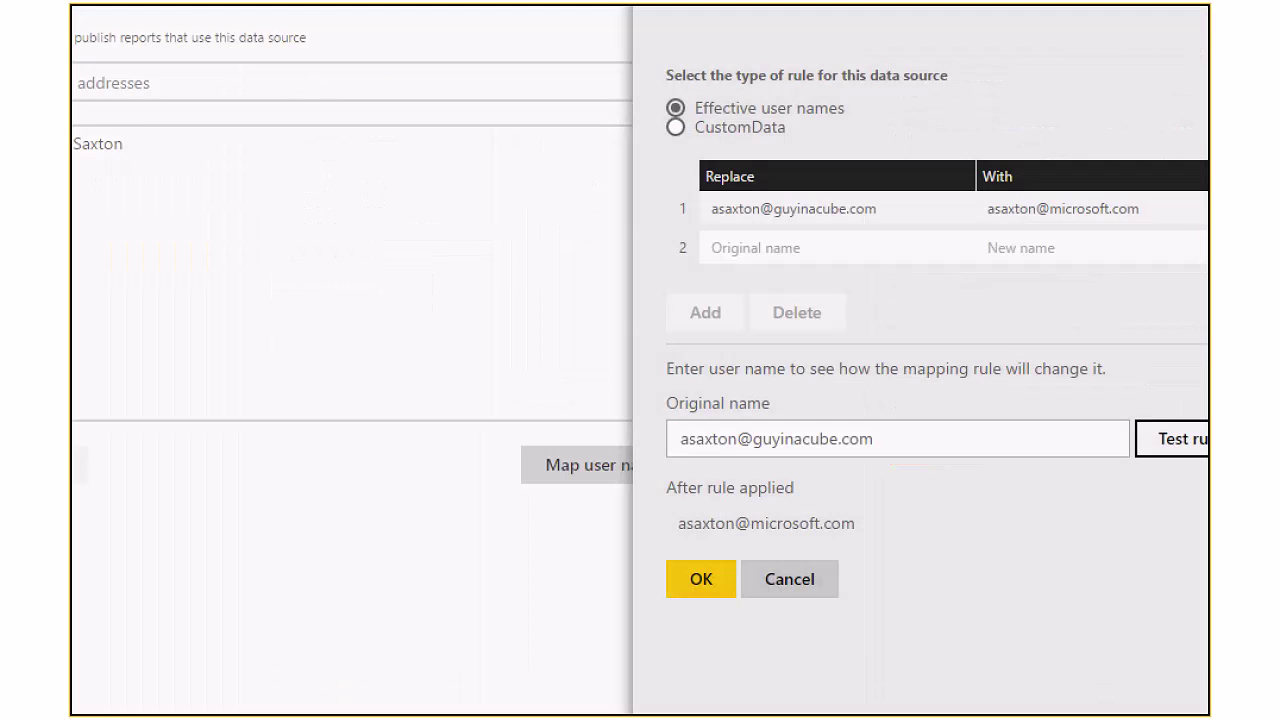
pyautogui.moveTo(645, 506); pyautogui.dragTo(900, 580)
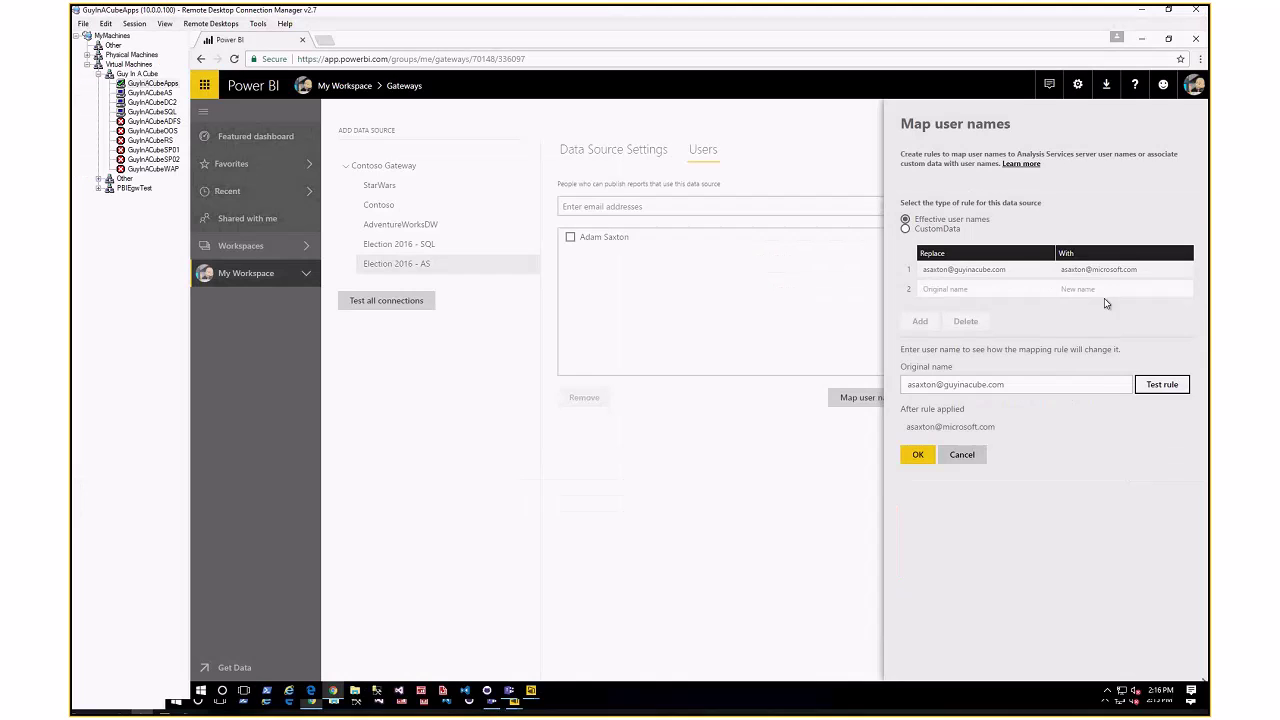
pyautogui.click(960, 457)
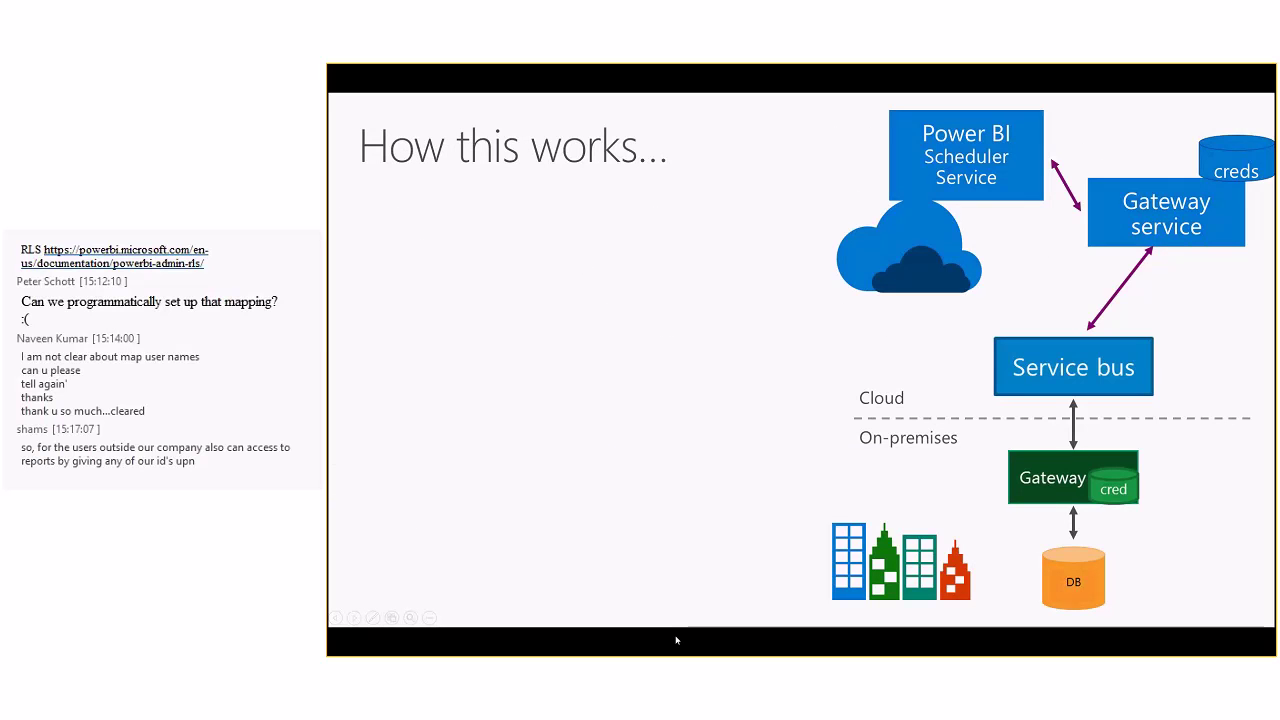
pyautogui.press('Right')
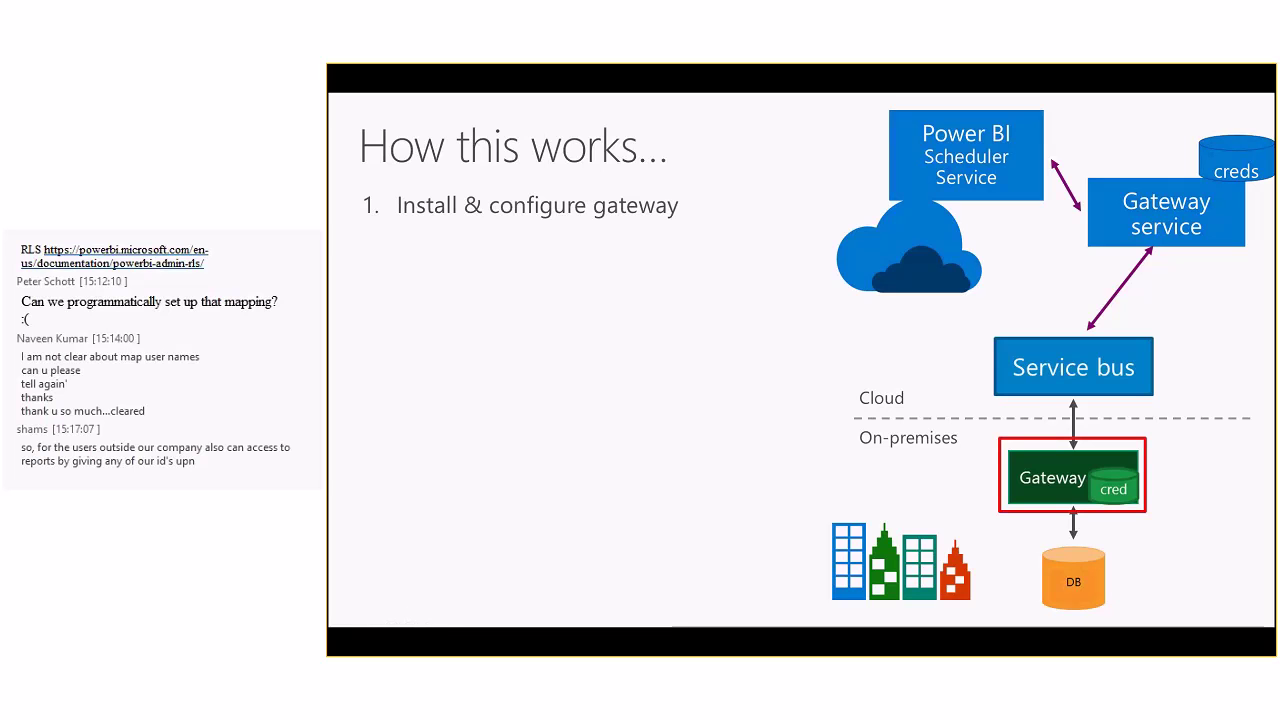
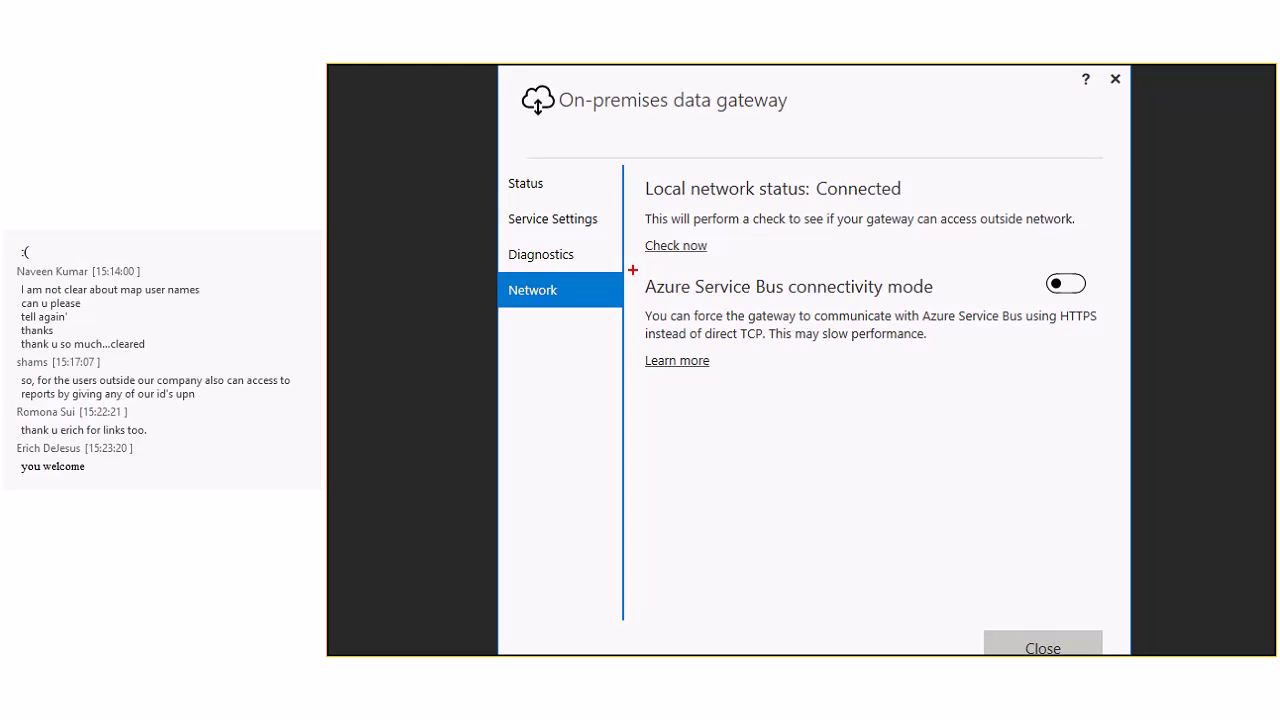
# Run the Network tab's outside-network connectivity check, then bring up the gateway's Service Settings
pyautogui.moveTo(632, 269)
pyautogui.mouseDown()
pyautogui.moveTo(820, 352)
pyautogui.moveTo(1127, 400)
pyautogui.mouseUp()
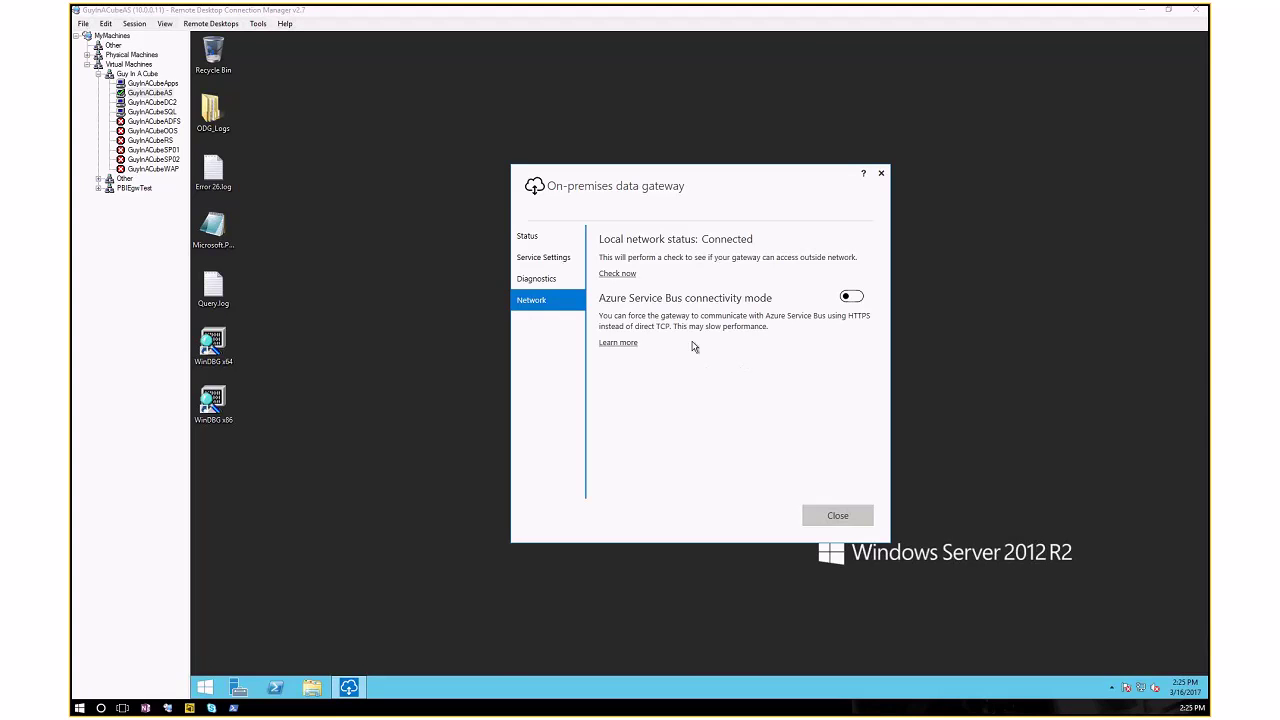
pyautogui.click(609, 275)
pyautogui.click(563, 262)
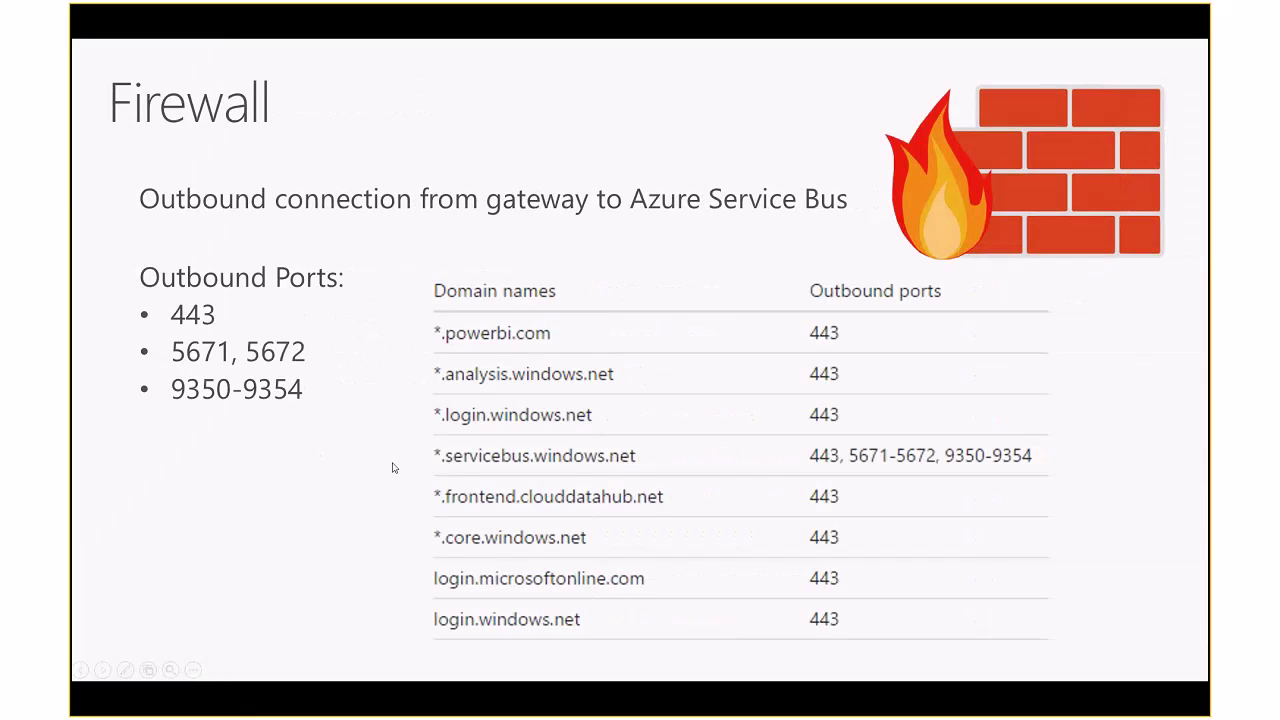
# Advance the slideshow from the Firewall slide to the Tools of the trade slide
pyautogui.press('Right')
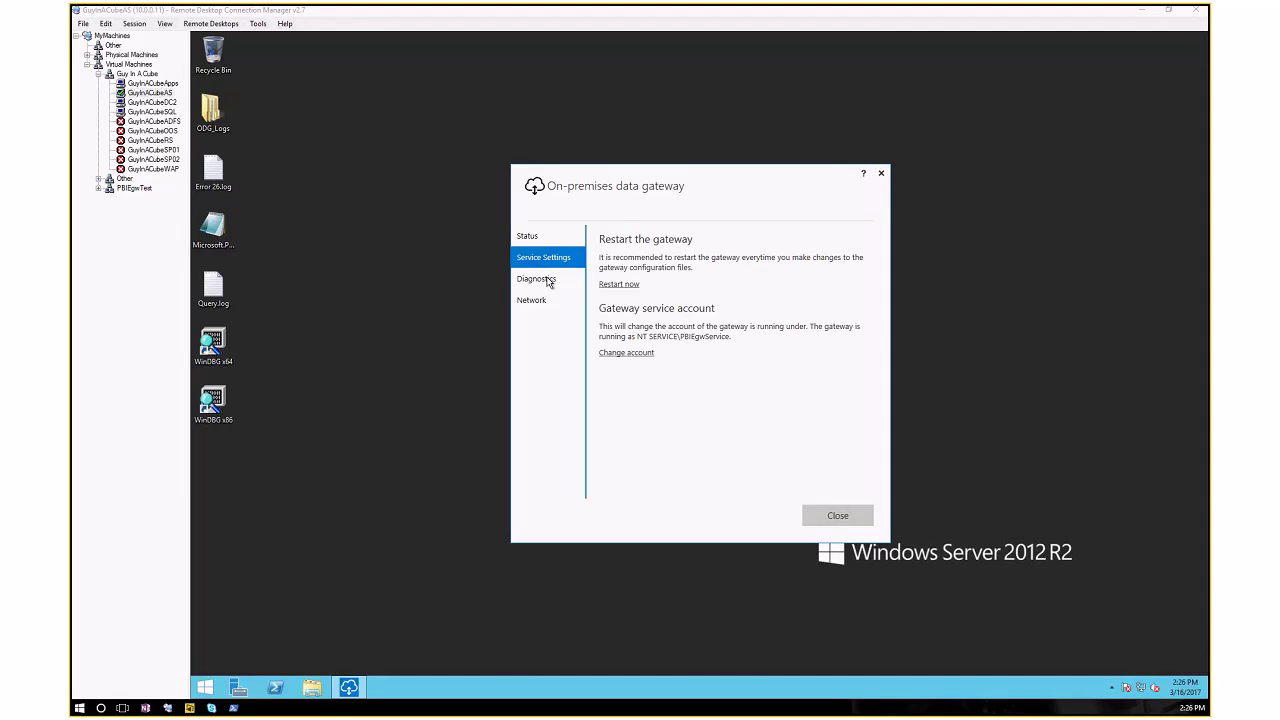
# Show the gateway's Diagnostics logging and export options, then open File Explorer on the server
pyautogui.click(548, 281)
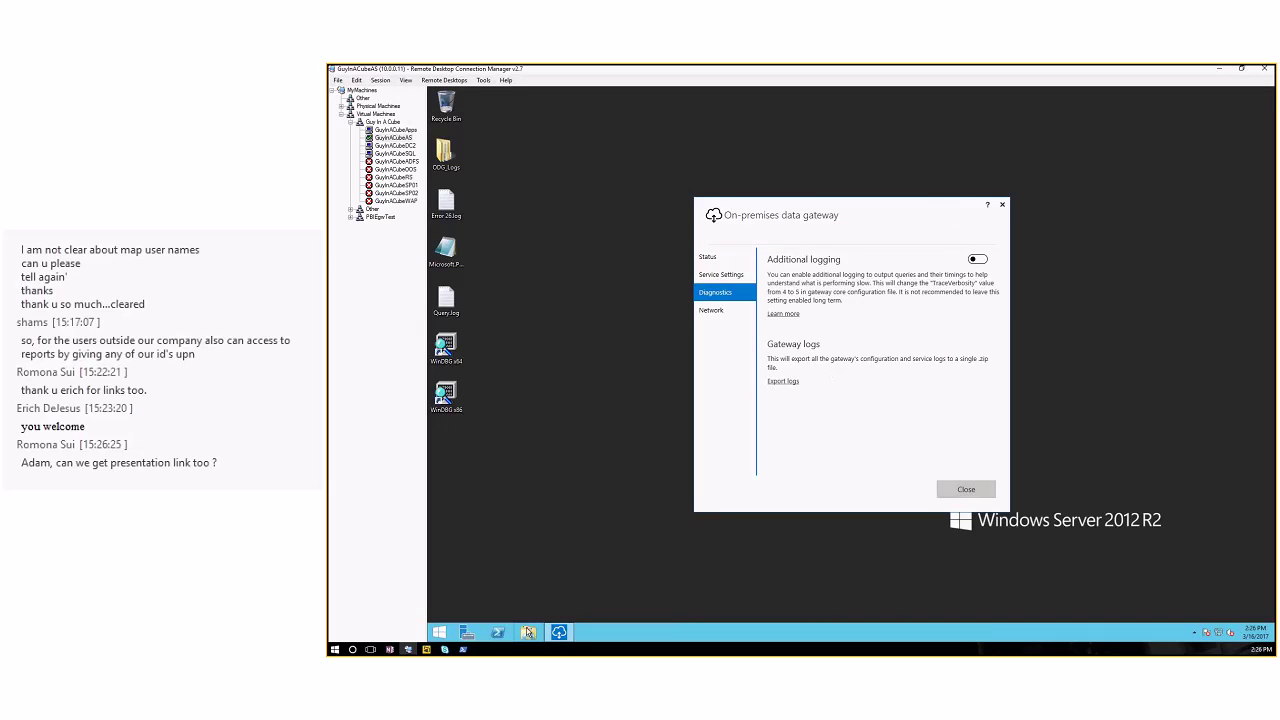
pyautogui.click(528, 632)
pyautogui.click(855, 338)
# Browse C:\Program Files\On-premises data gateway and open Microsoft.PowerBI.DataMovement.Pipeline.GatewayCore.dll.config in Notepad
pyautogui.doubleClick(855, 338)
pyautogui.doubleClick(729, 296)
pyautogui.doubleClick(756, 328)
pyautogui.scroll(-8, 754, 329)
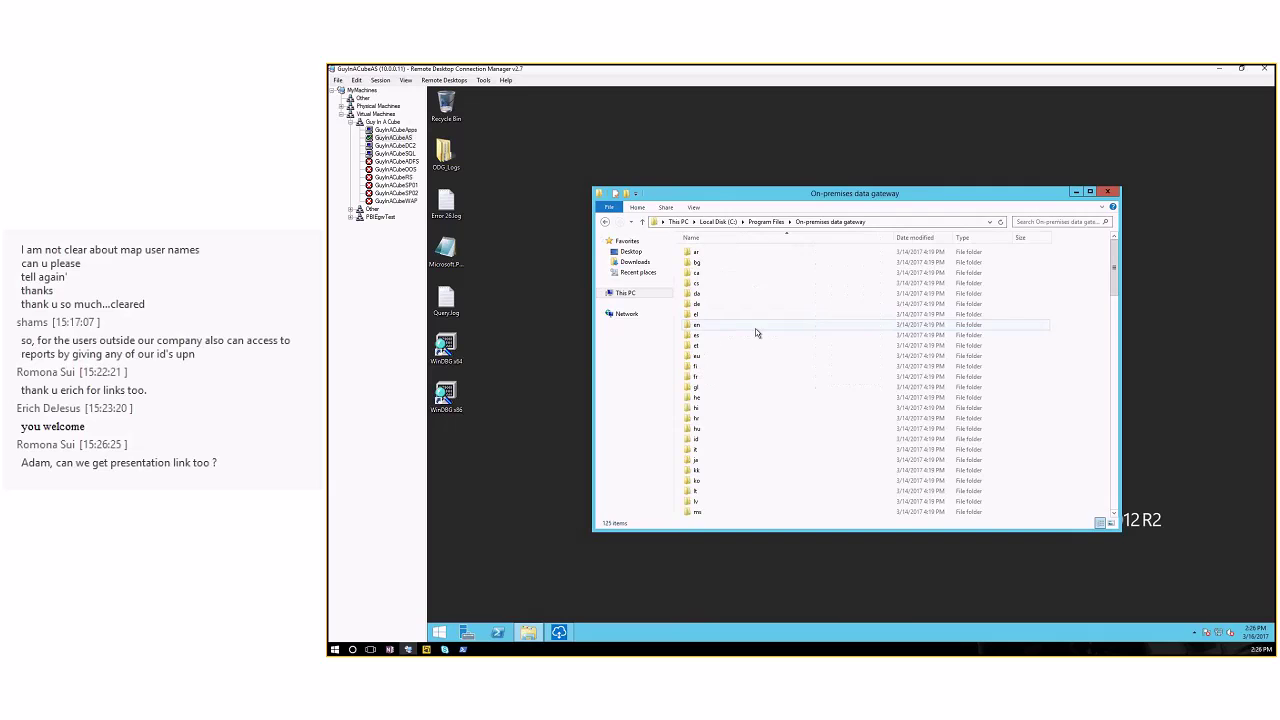
pyautogui.scroll(-20, 731, 324)
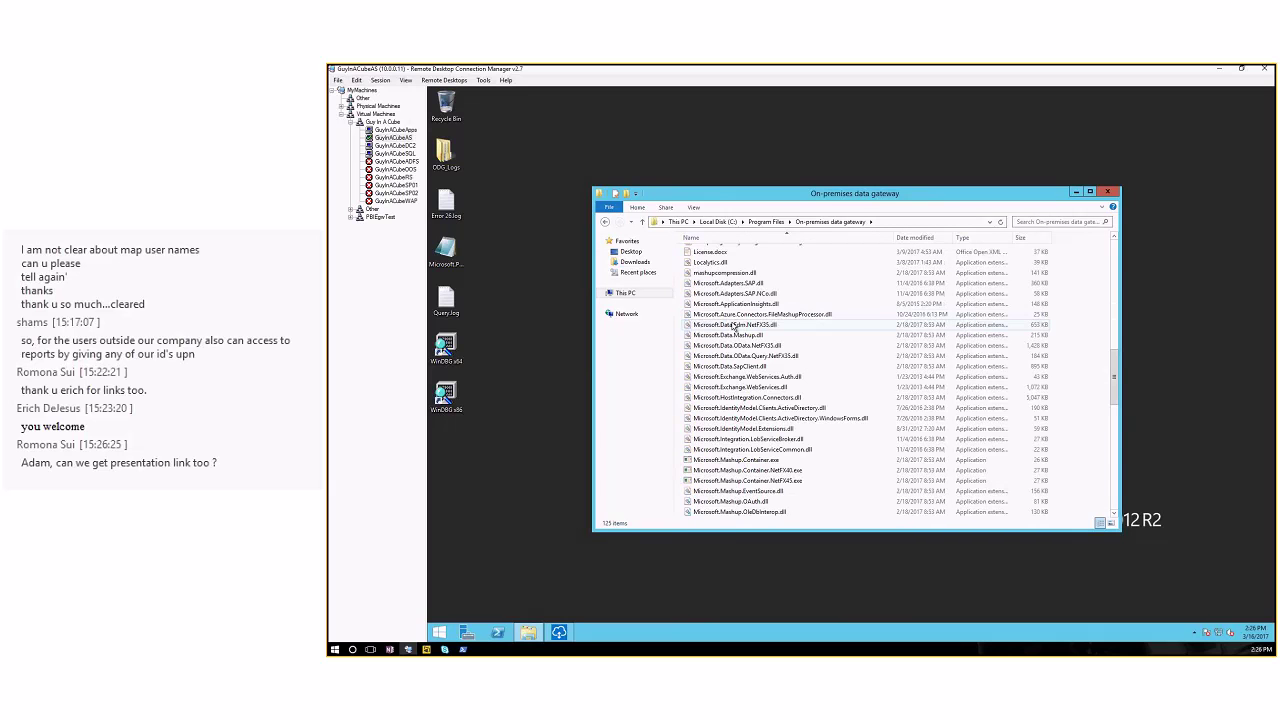
pyautogui.scroll(1, 802, 388)
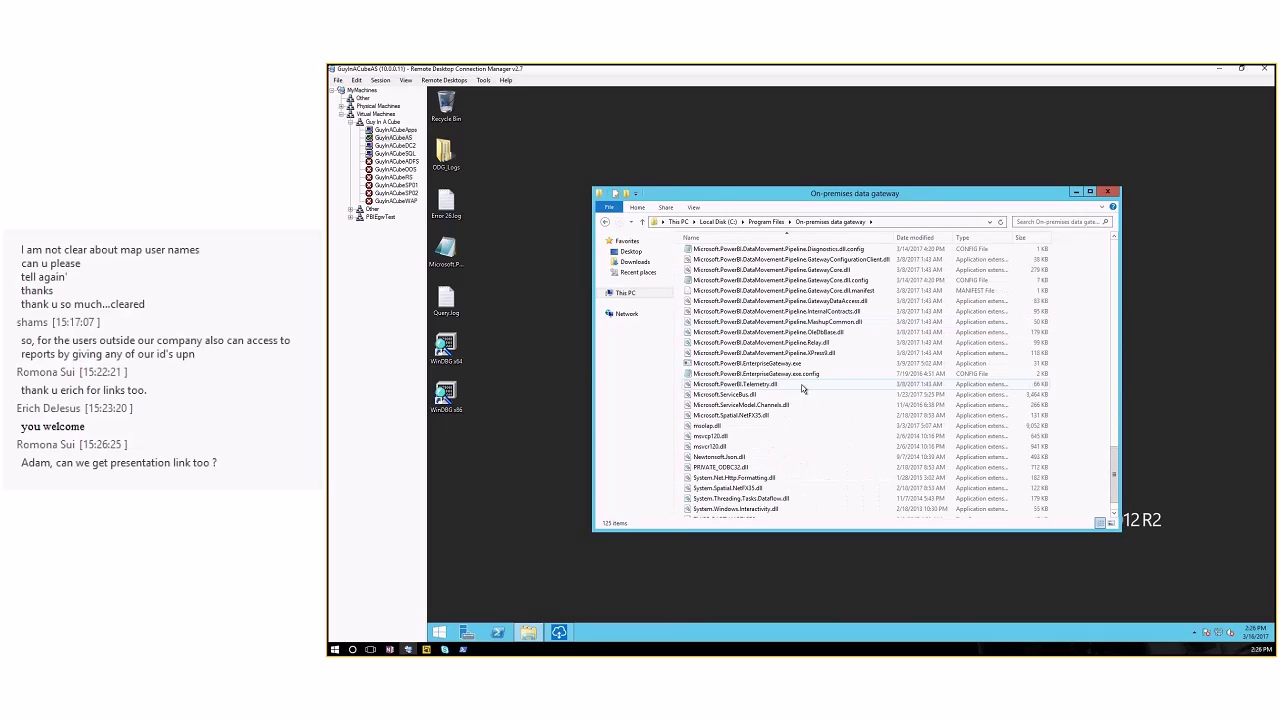
pyautogui.scroll(2, 803, 388)
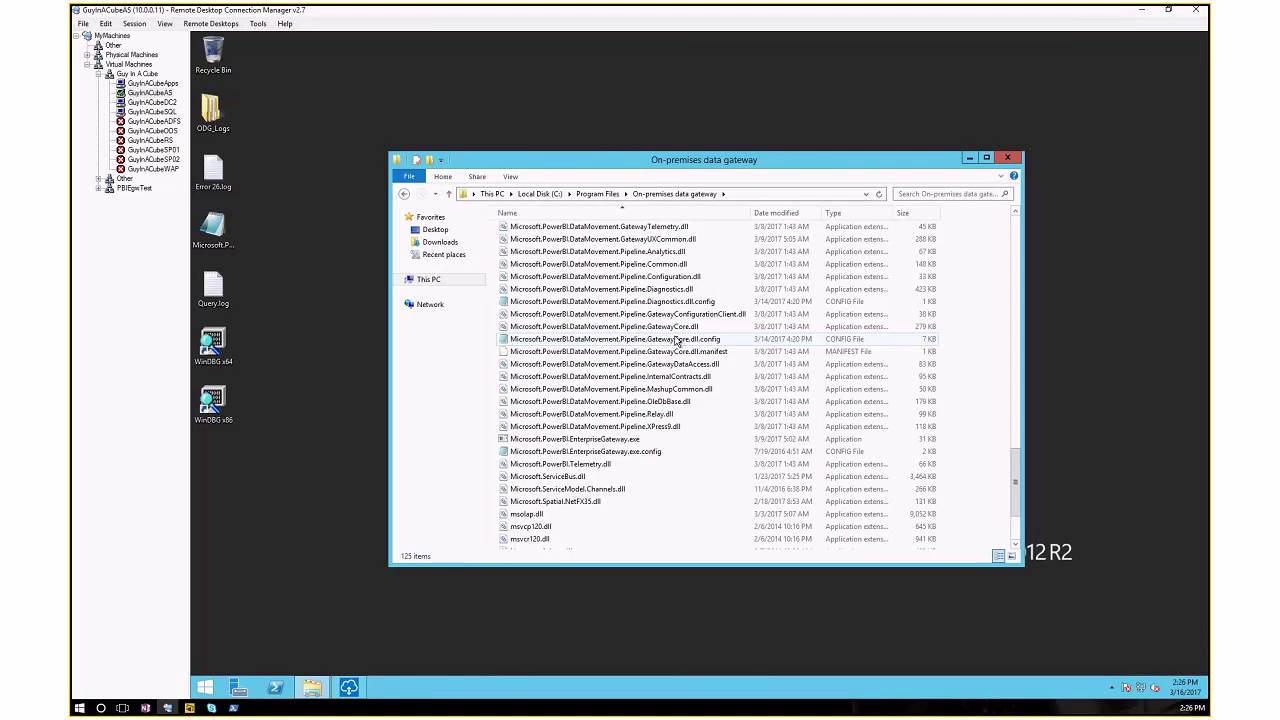
pyautogui.doubleClick(677, 341)
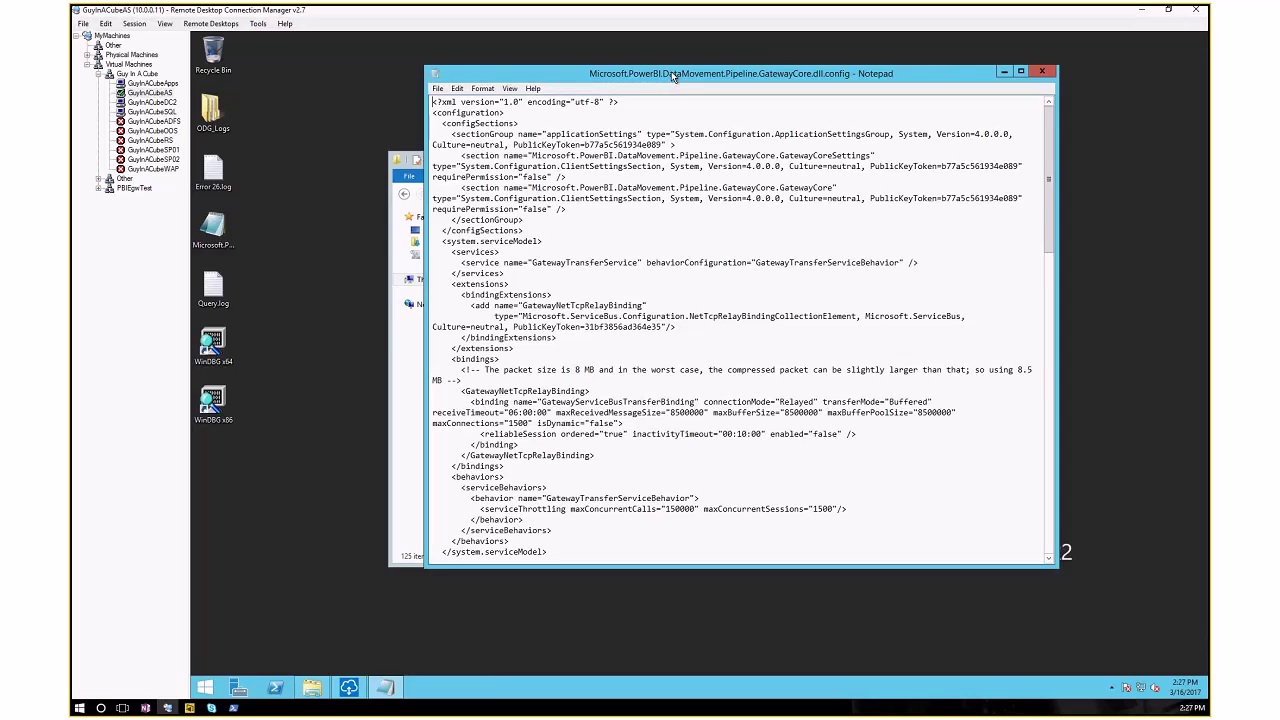
# Maximize Notepad and read the GatewayCore.dll.config settings, then close it and return to the slideshow
pyautogui.doubleClick(671, 71)
pyautogui.scroll(-10, 330, 440)
pyautogui.scroll(-14, 330, 440)
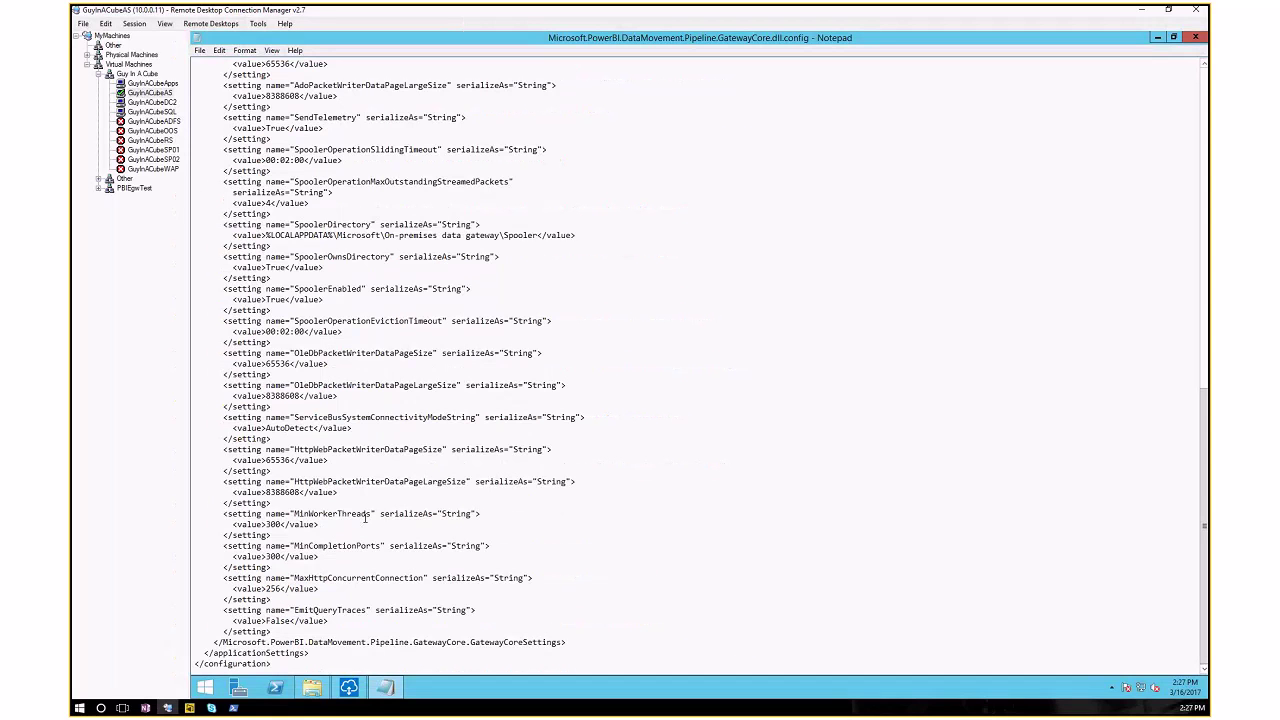
pyautogui.scroll(5, 365, 517)
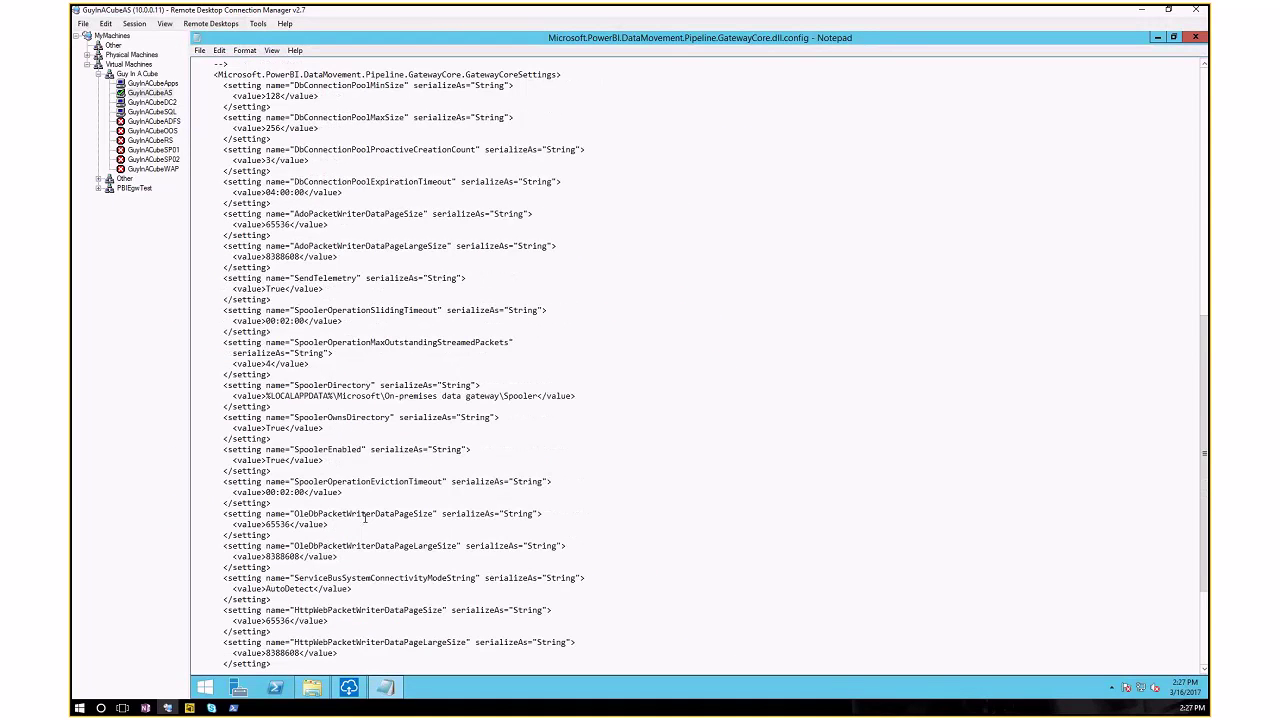
pyautogui.scroll(-5, 365, 517)
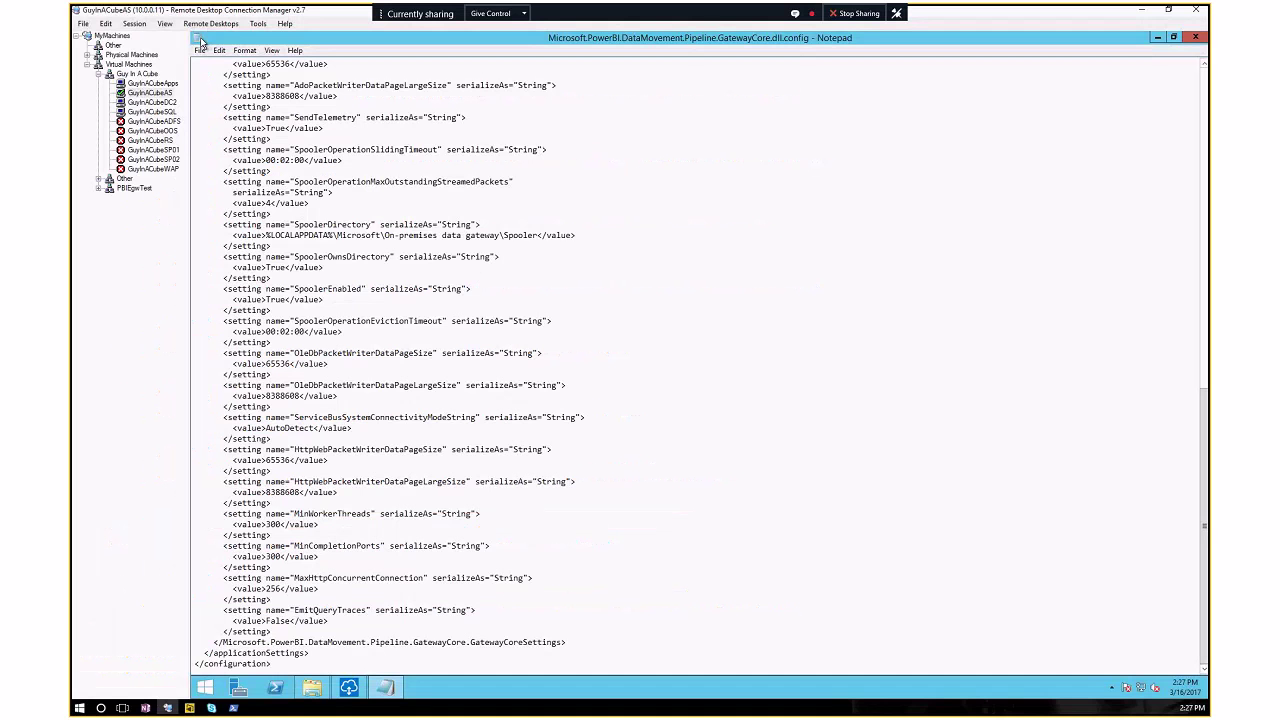
pyautogui.doubleClick(196, 38)
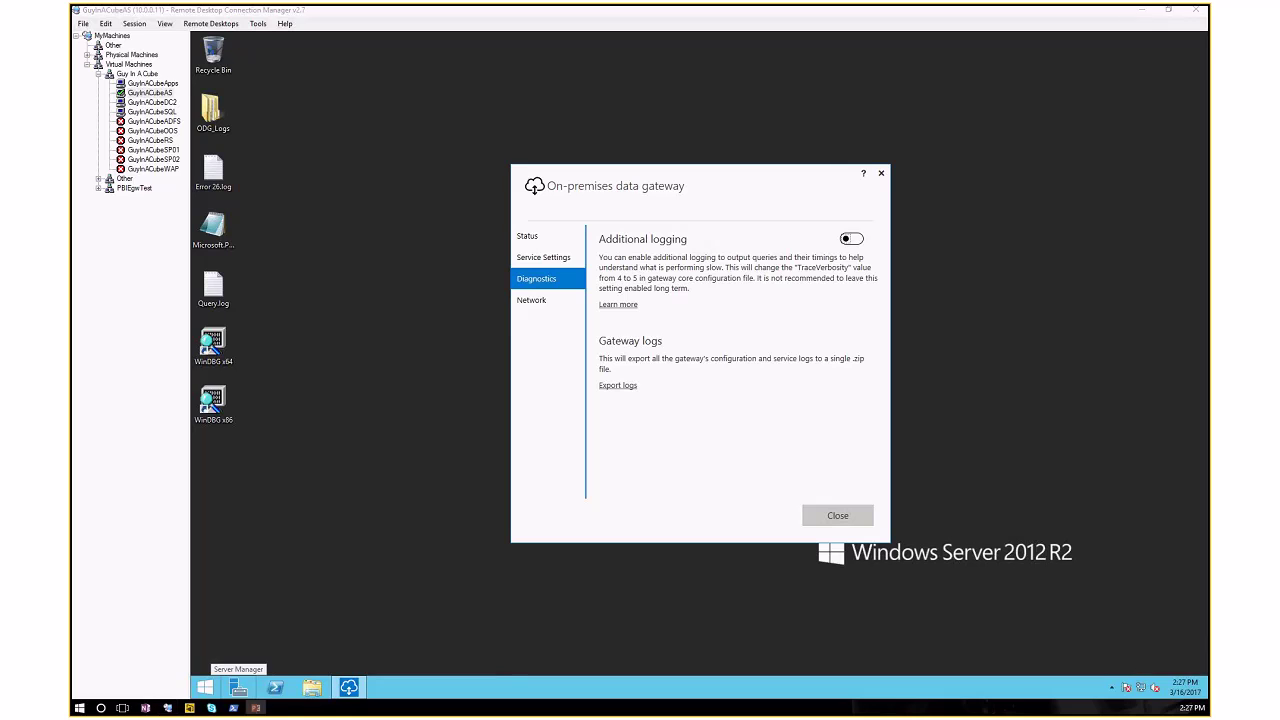
pyautogui.click(255, 707)
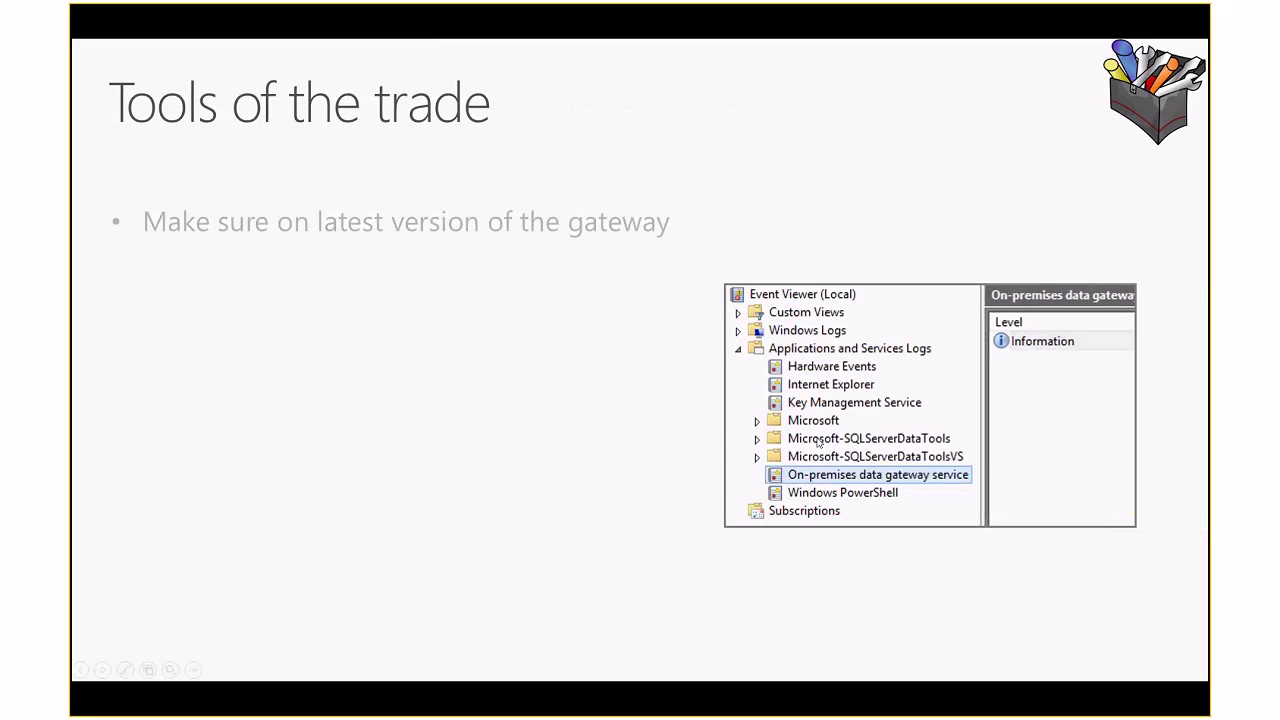
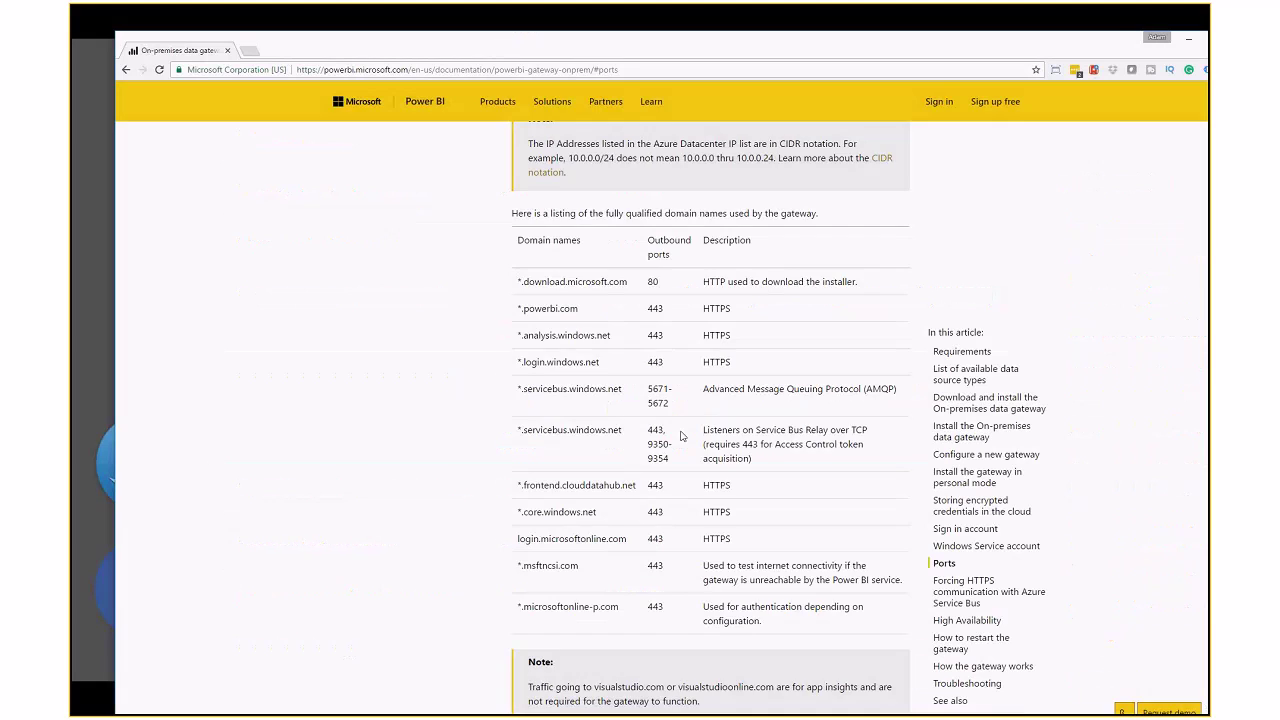
# Scroll up to the Ports section listing outbound TCP ports 443, 5671, 5672 and 9350–9354
pyautogui.scroll(2, 680, 435)
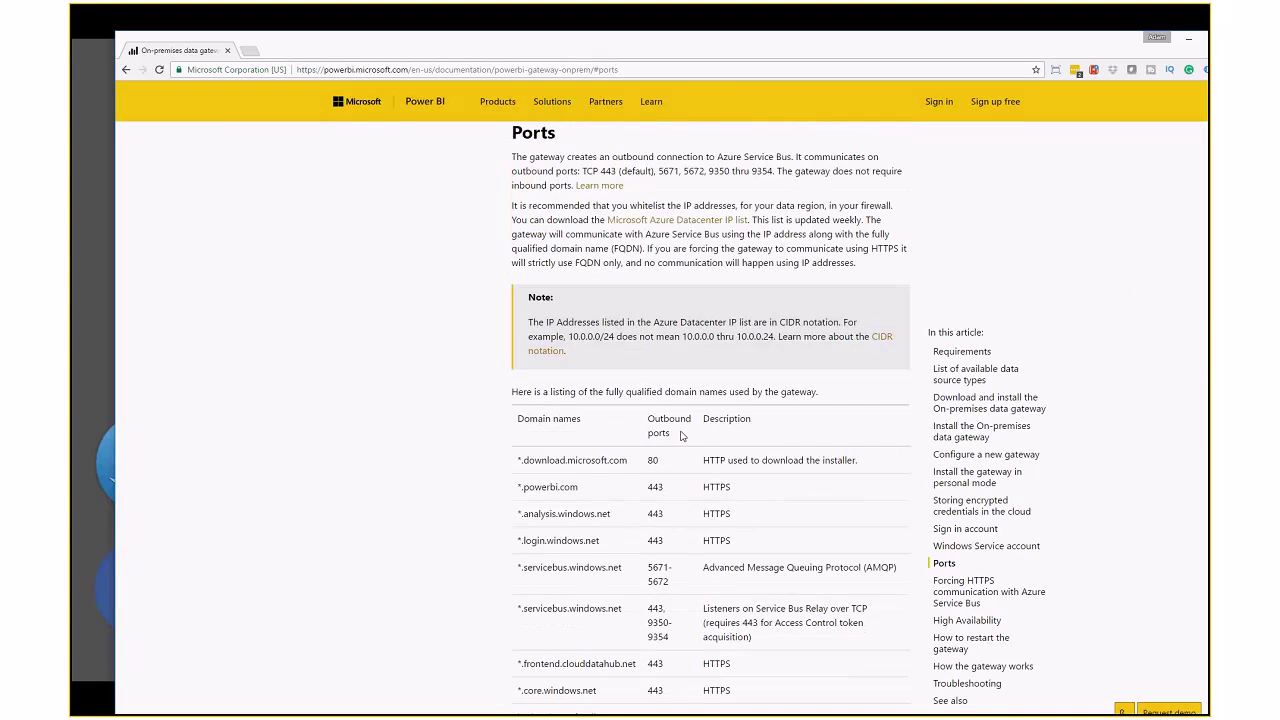
pyautogui.scroll(1, 680, 435)
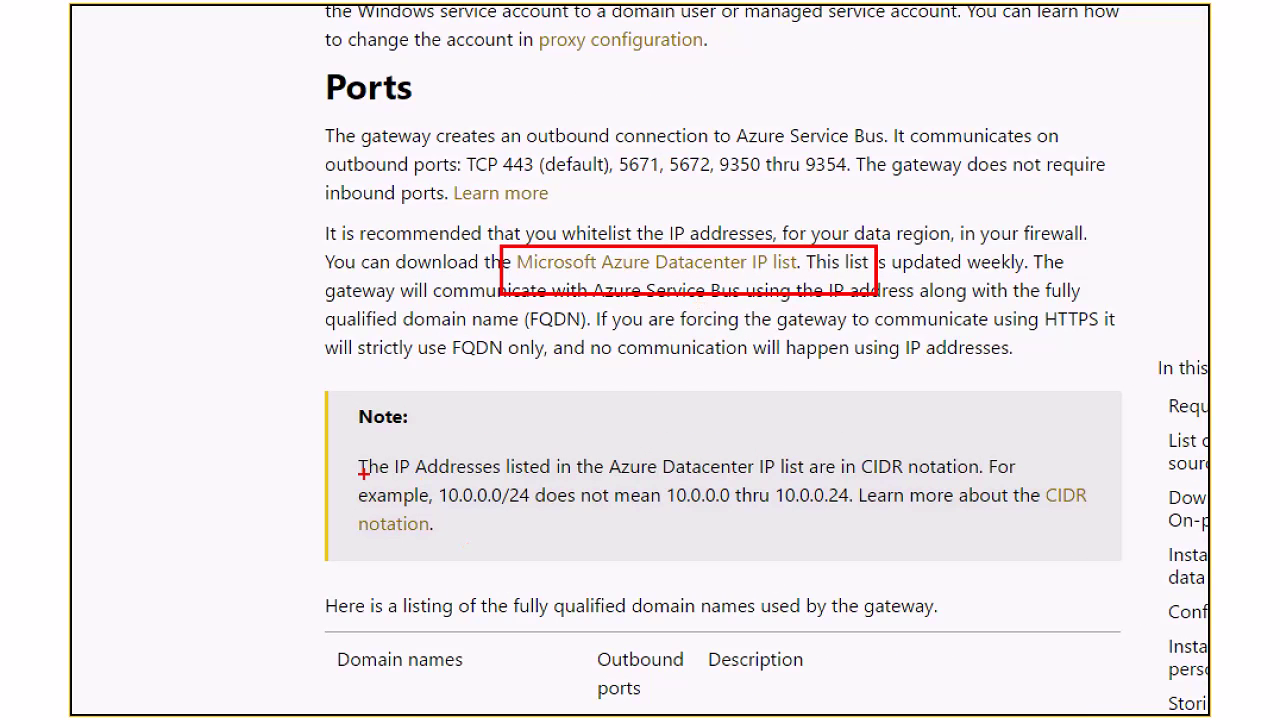
# Box the 10.0.0.0/24 example and the '10.0.0.0 thru 10.0.0.24' range, then clear the annotations
pyautogui.moveTo(430, 470)
pyautogui.mouseDown()
pyautogui.moveTo(566, 534)
pyautogui.moveTo(541, 531)
pyautogui.mouseUp()
pyautogui.moveTo(645, 479); pyautogui.dragTo(882, 511)
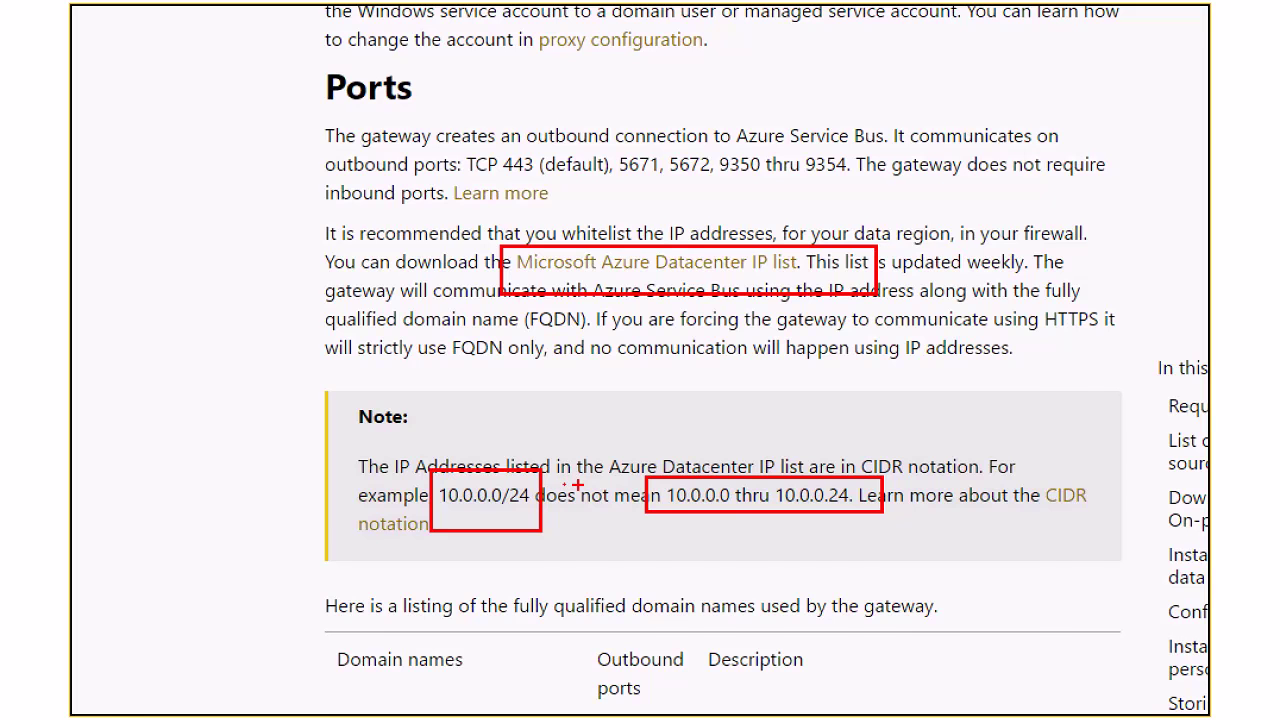
pyautogui.press('Escape')
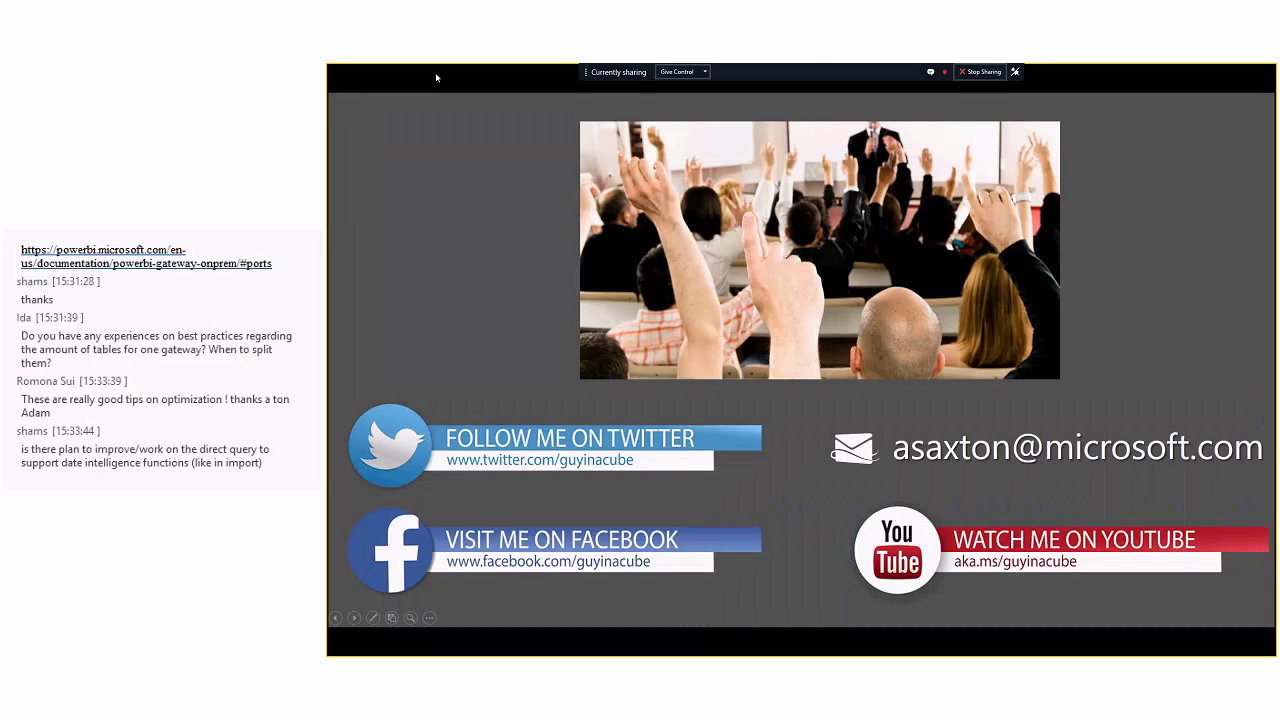
# Return to the remote session and show About Power BI with version 13.0.1700.1355 and West US region
pyautogui.hotkey('alt', 'Tab')
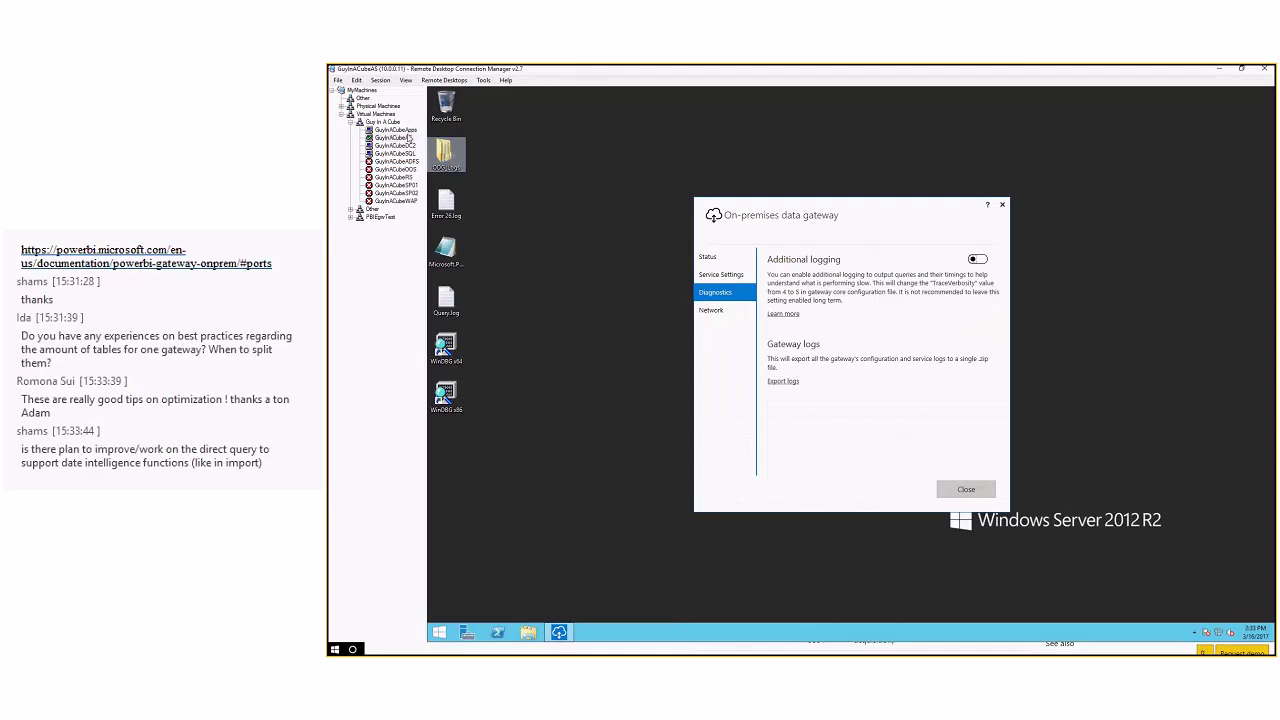
pyautogui.click(400, 130)
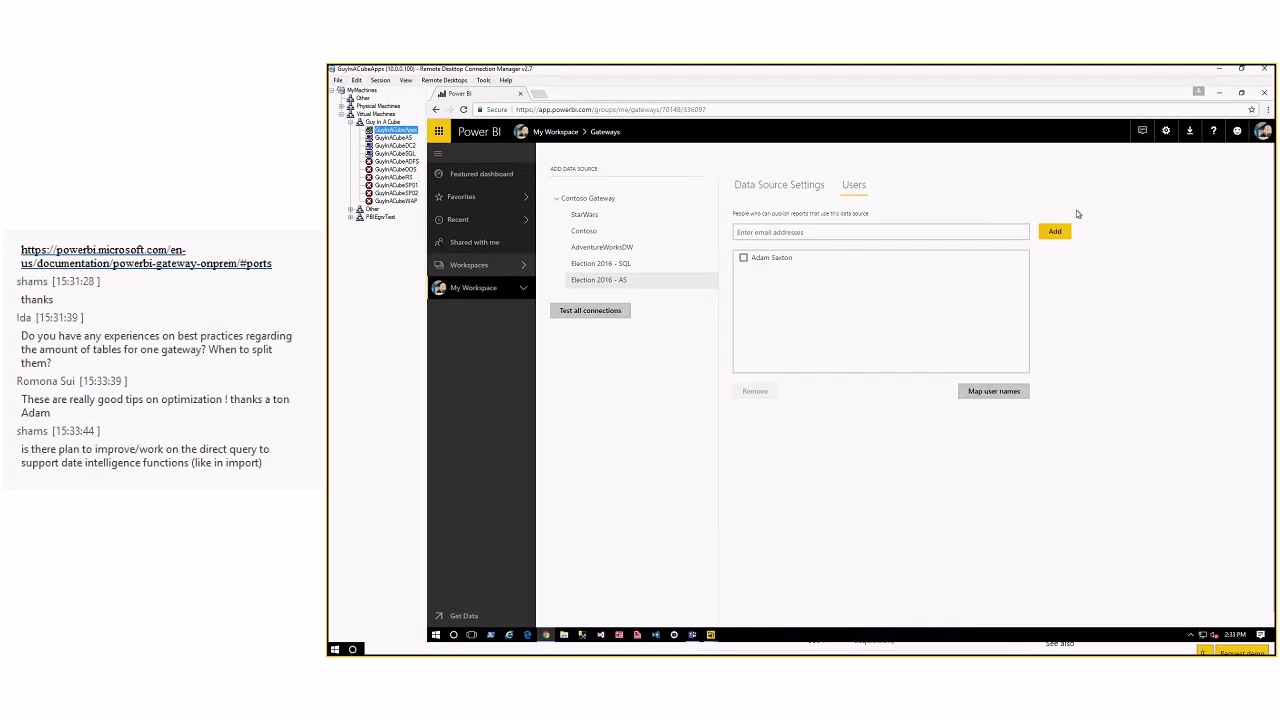
pyautogui.click(1209, 134)
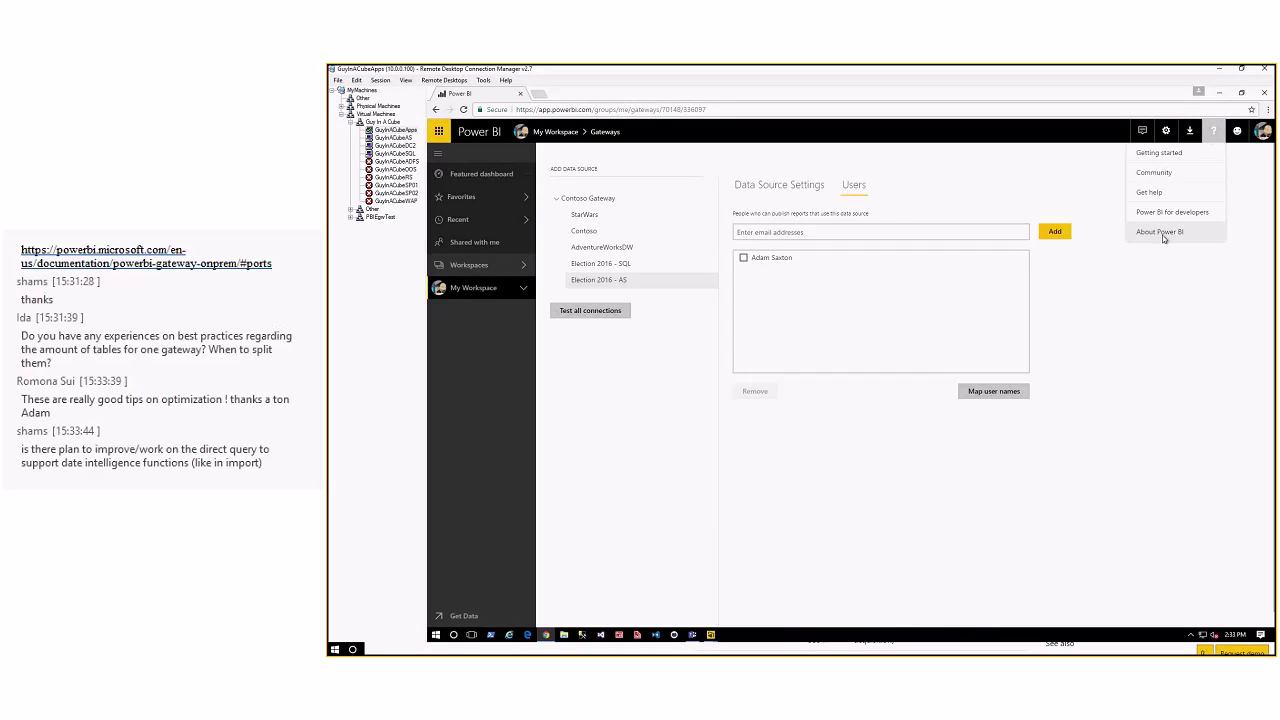
pyautogui.click(1163, 234)
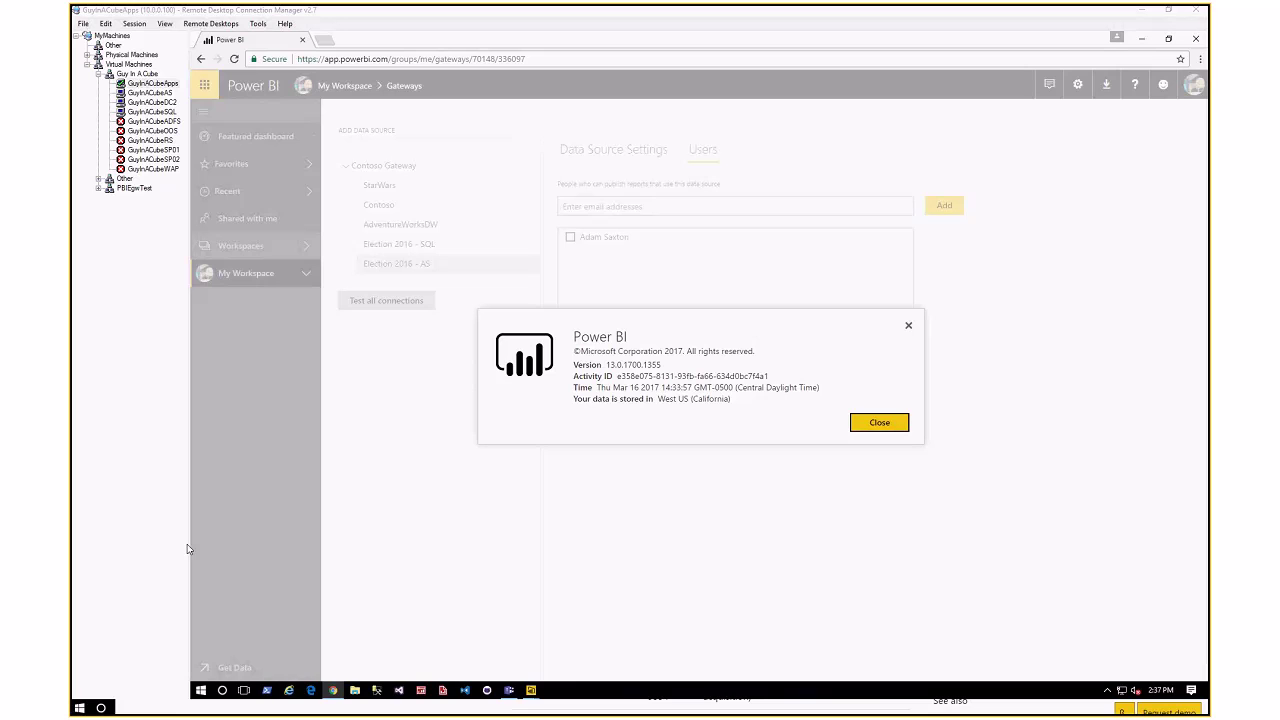
# Close the About Power BI details
pyautogui.click(879, 423)
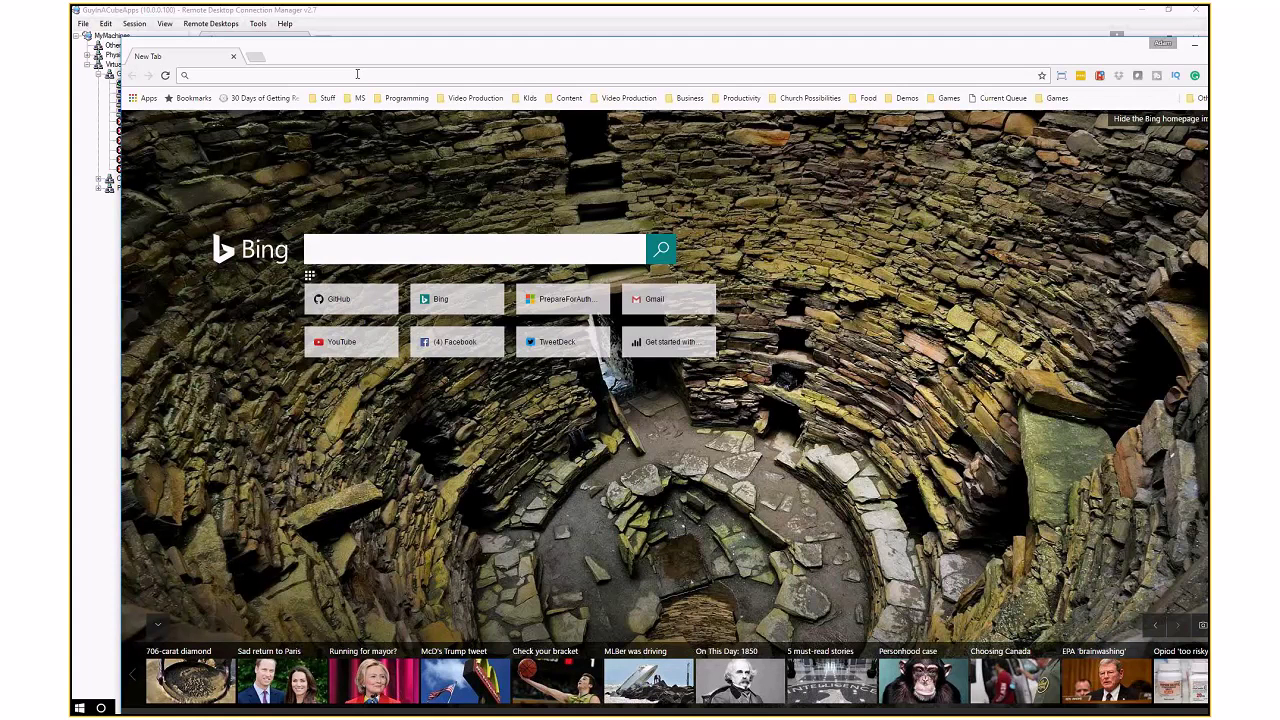
# Load the Power BI documentation site by autocompleting 'pow' in the address bar
pyautogui.write('pow')
pyautogui.press('Return')
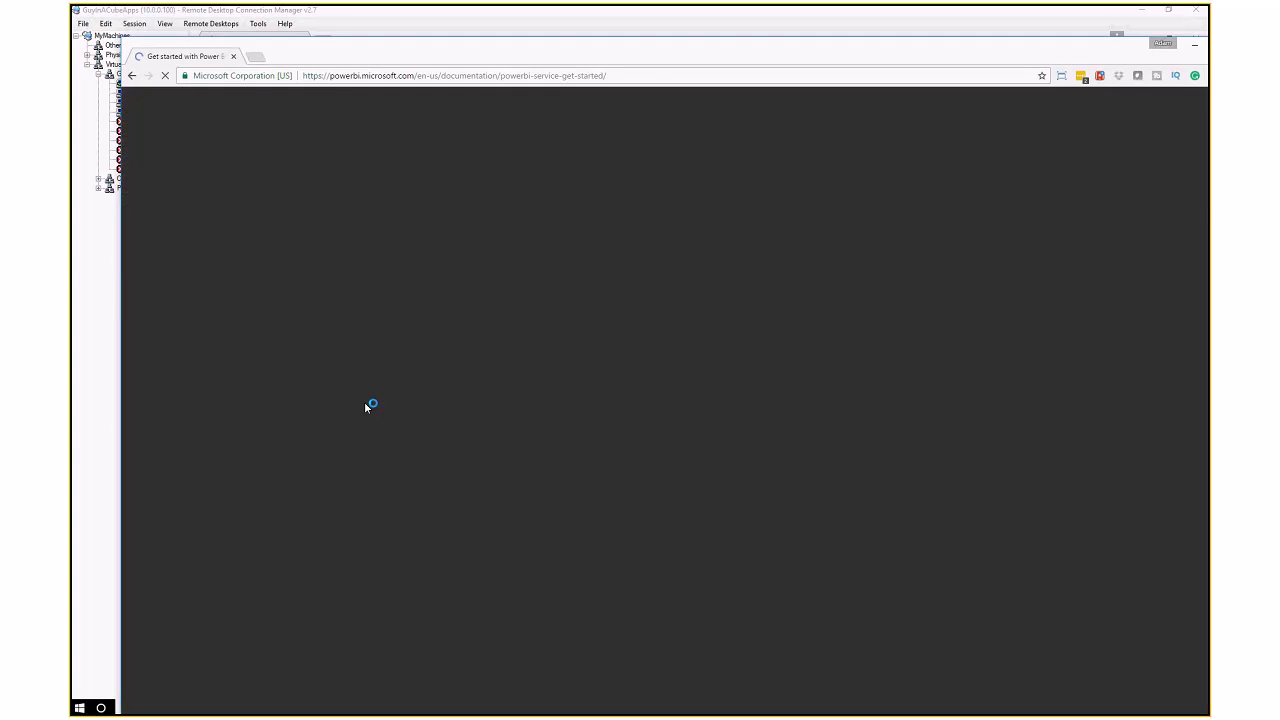
pyautogui.scroll(-3, 403, 485)
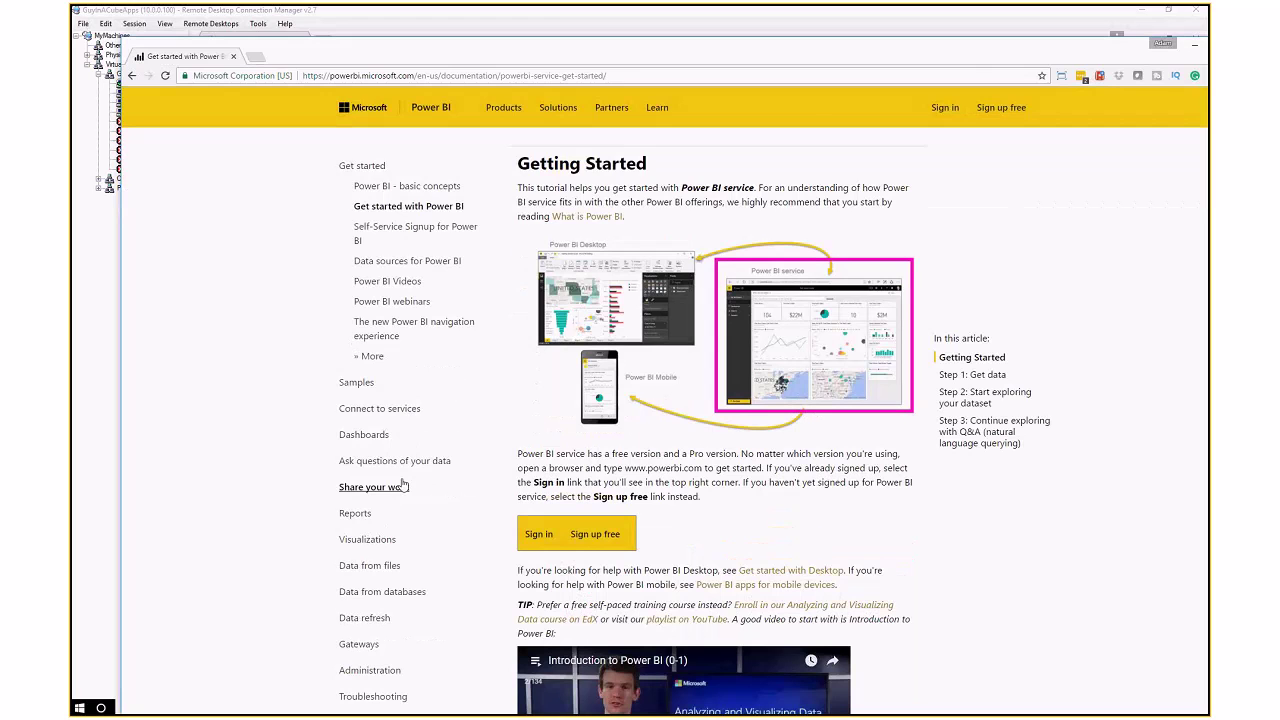
pyautogui.scroll(-1, 403, 485)
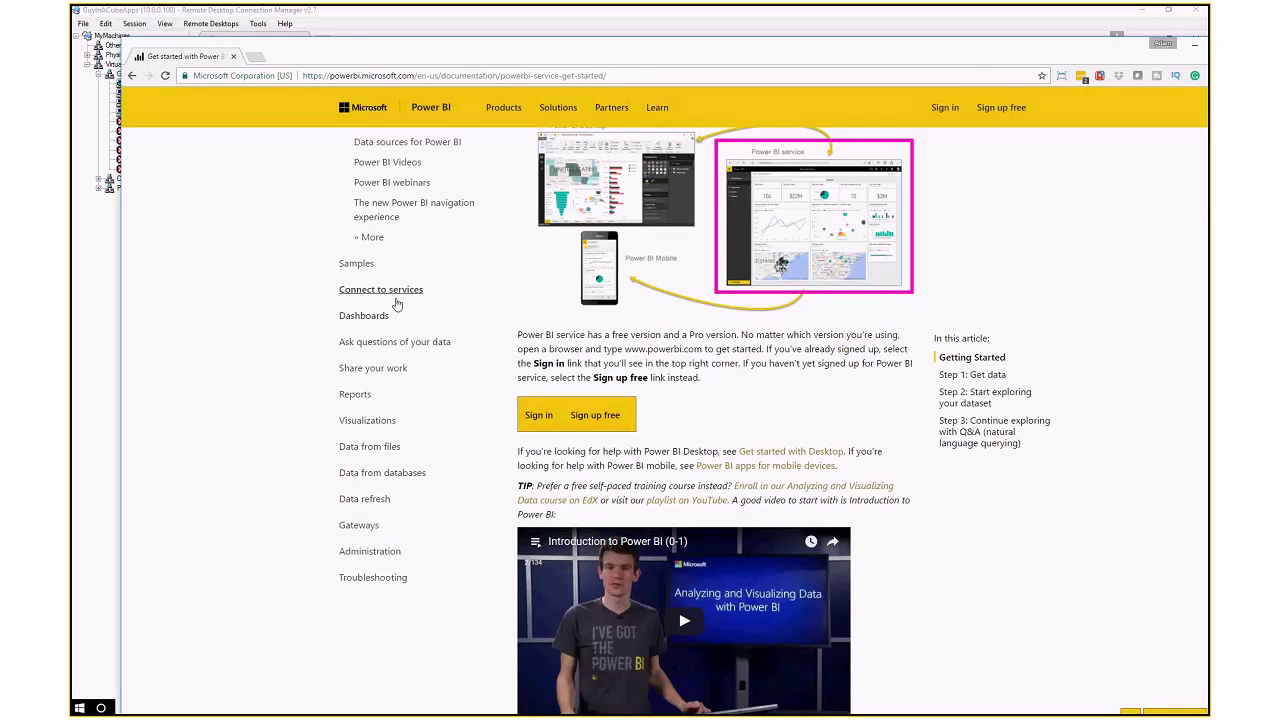
# Under Data from databases, open Spark on HDInsight with DirectQuery at its Limitations section
pyautogui.click(375, 476)
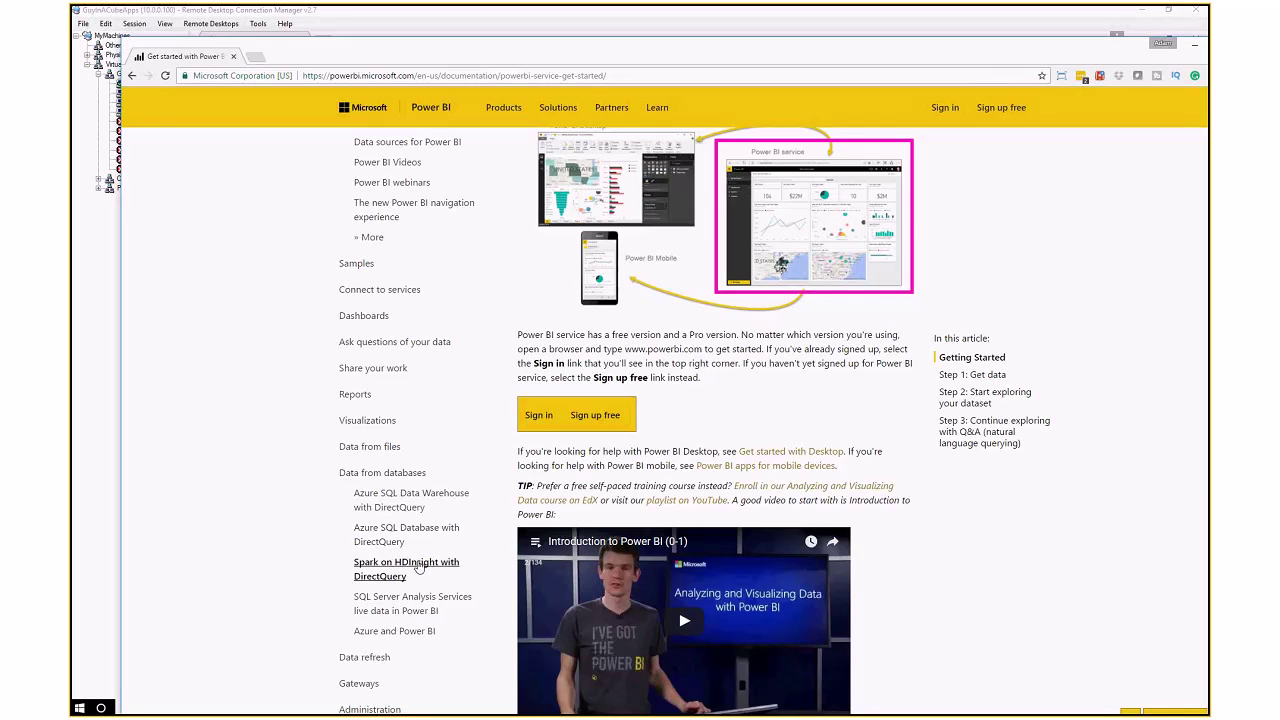
pyautogui.click(418, 566)
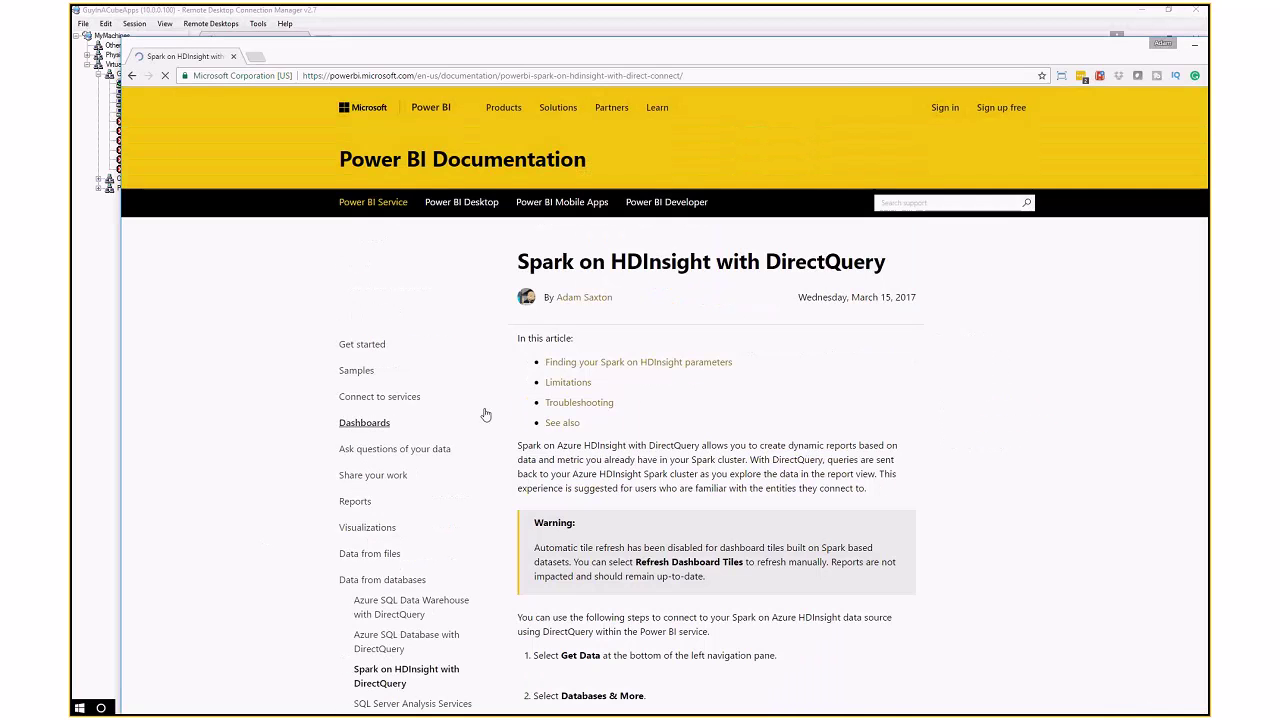
pyautogui.click(979, 393)
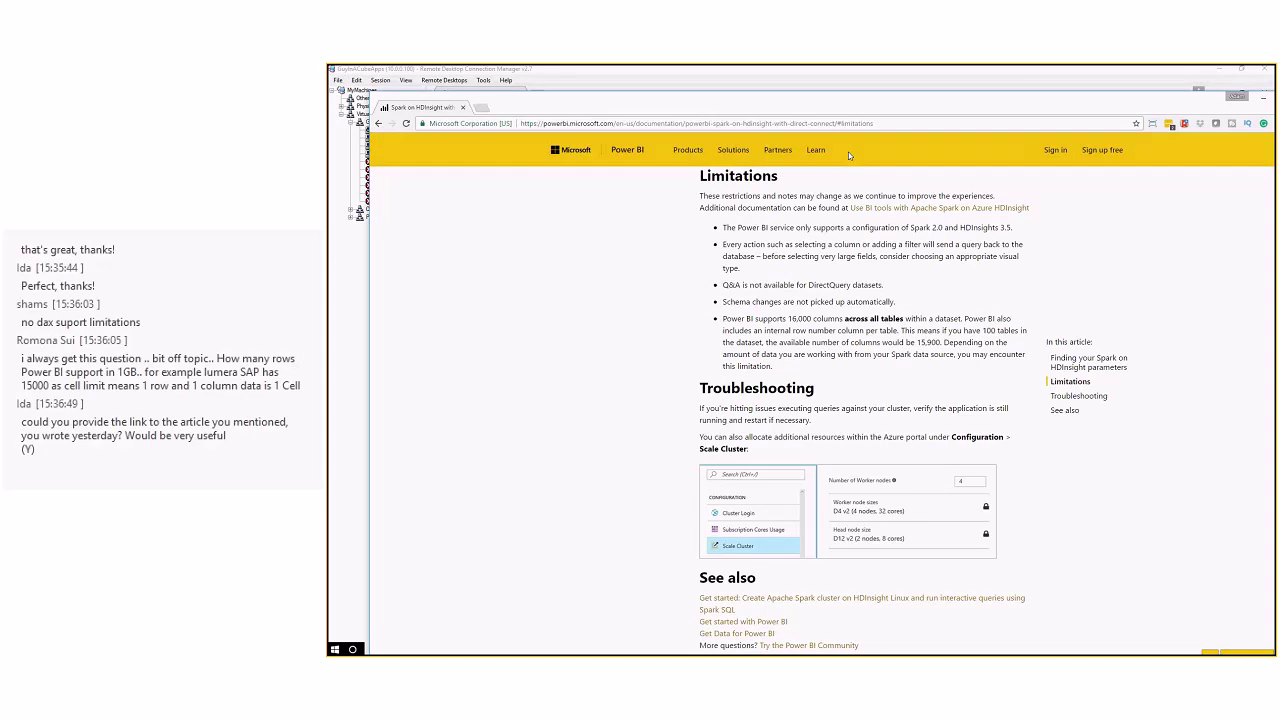
# Copy the Limitations article's address and post it in the webinar chat for attendees
pyautogui.hotkey('ctrl', 'l')
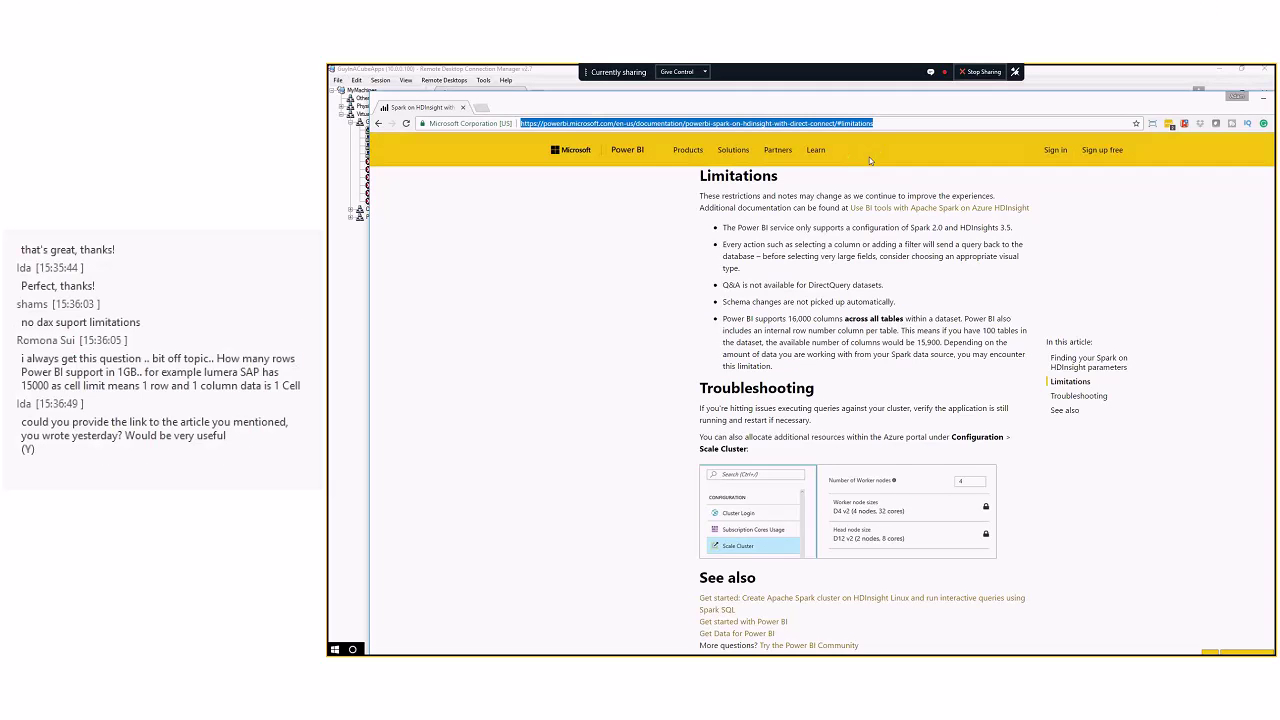
pyautogui.hotkey('ctrl', 'c')
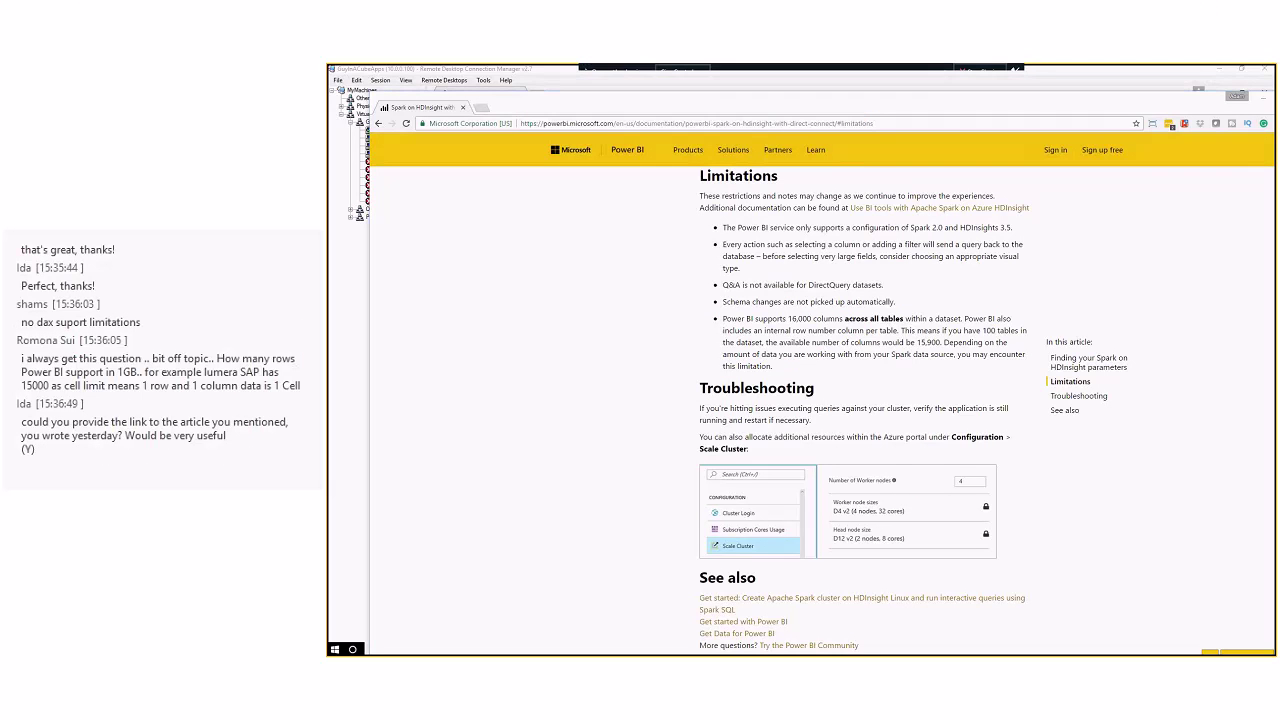
pyautogui.hotkey('ctrl', 'v')
pyautogui.press('Return')
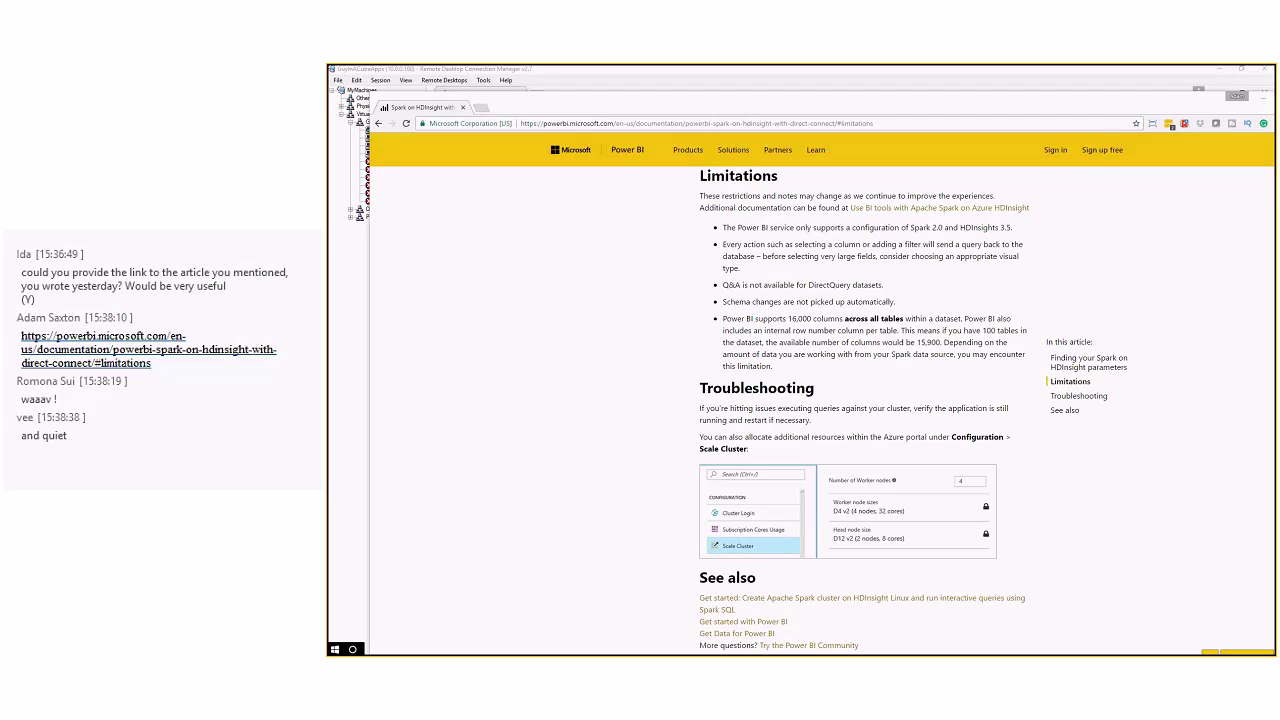
# Close the Spark article window, along with a briefly opened blank browser window
pyautogui.click(464, 108)
pyautogui.click(464, 108)
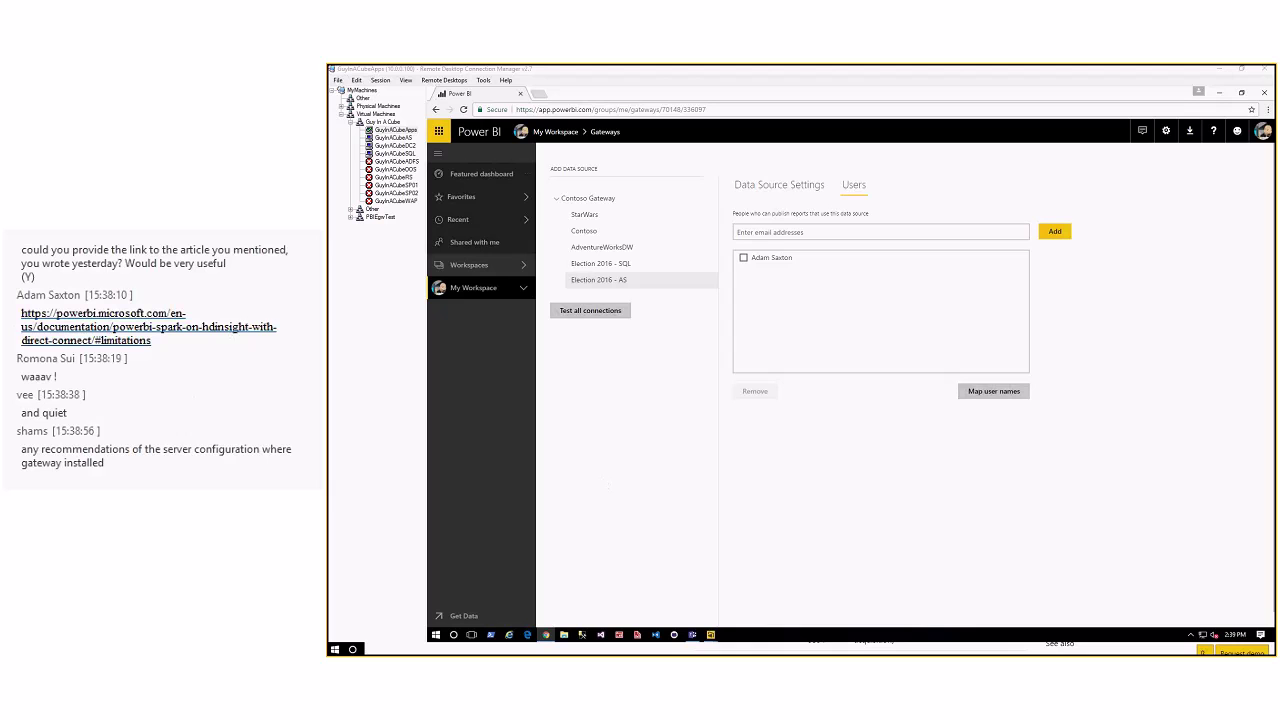
pyautogui.hotkey('ctrl', 'n')
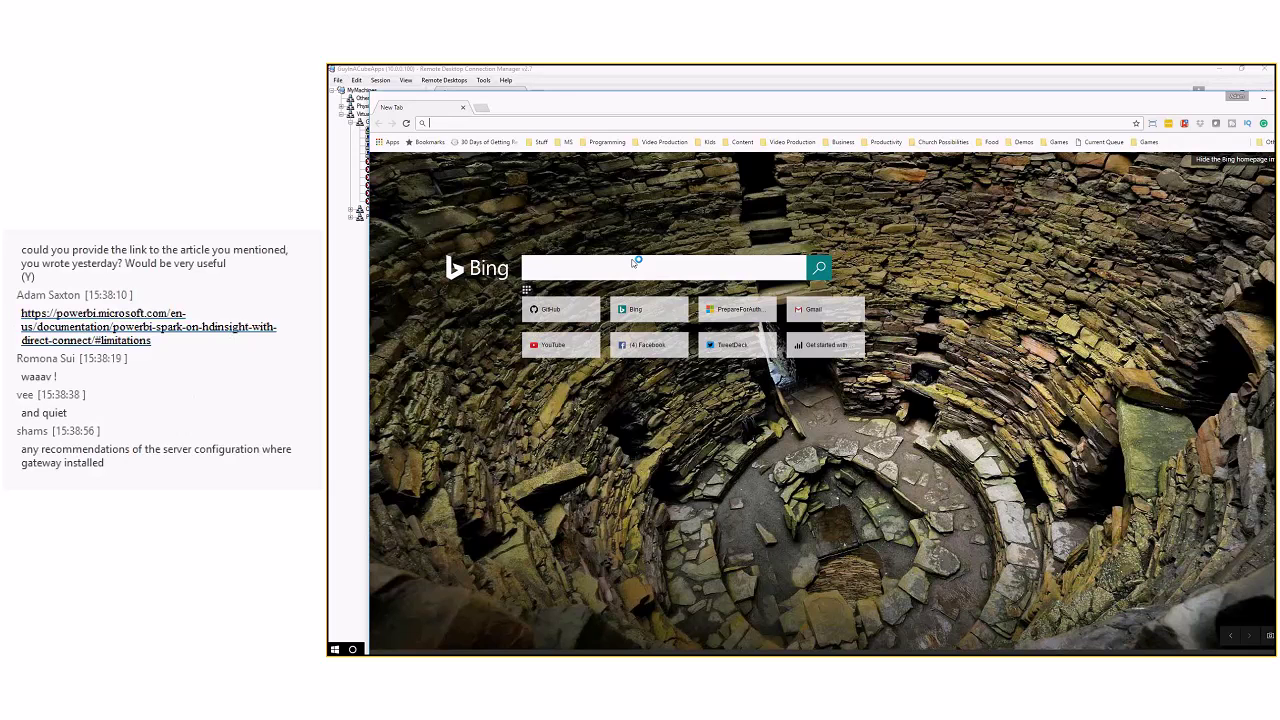
pyautogui.hotkey('ctrl', 'w')
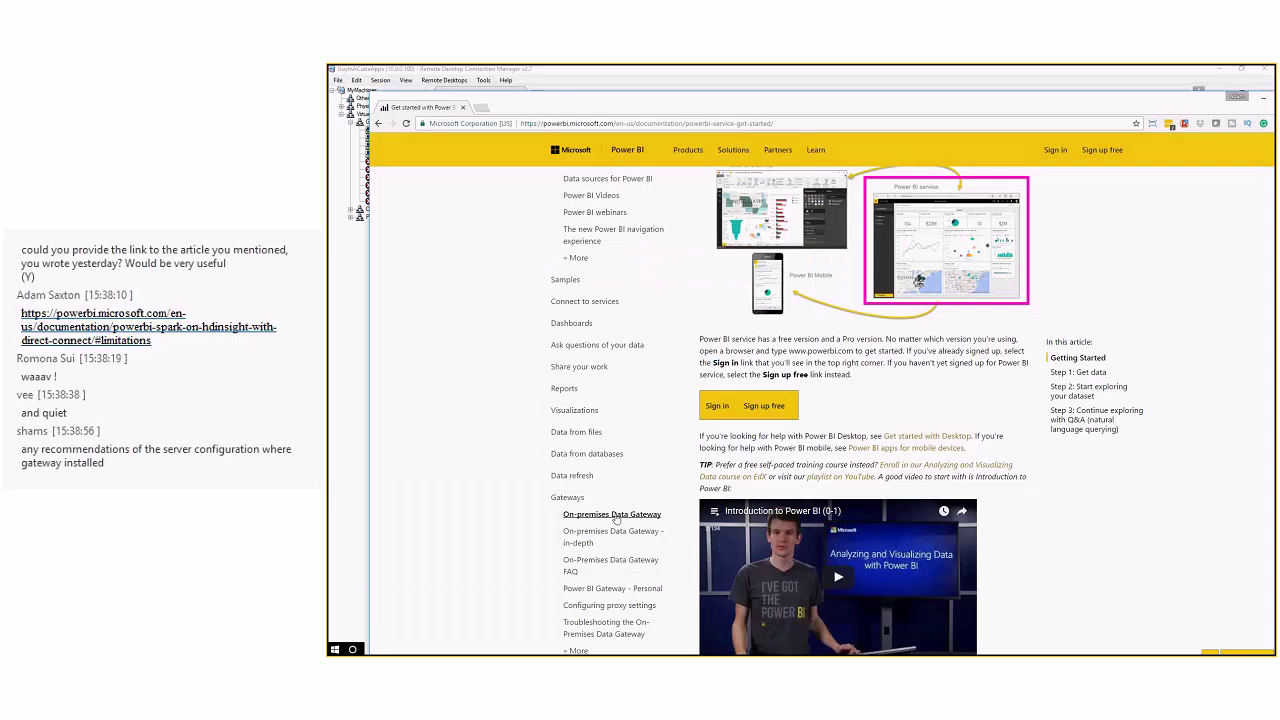
# Open the On-premises Data Gateway article at Requirements: .NET 4.5 Framework, 8 Core CPU, 8 GB Memory
pyautogui.click(612, 514)
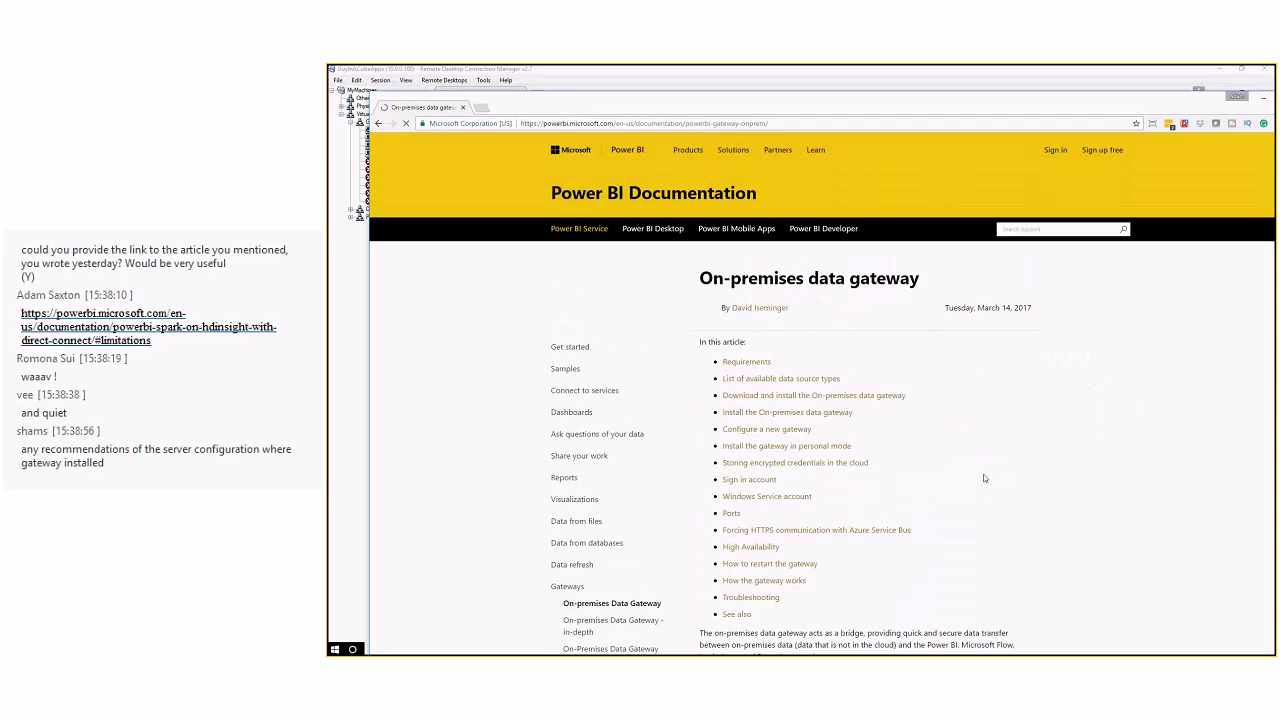
pyautogui.scroll(-2, 862, 473)
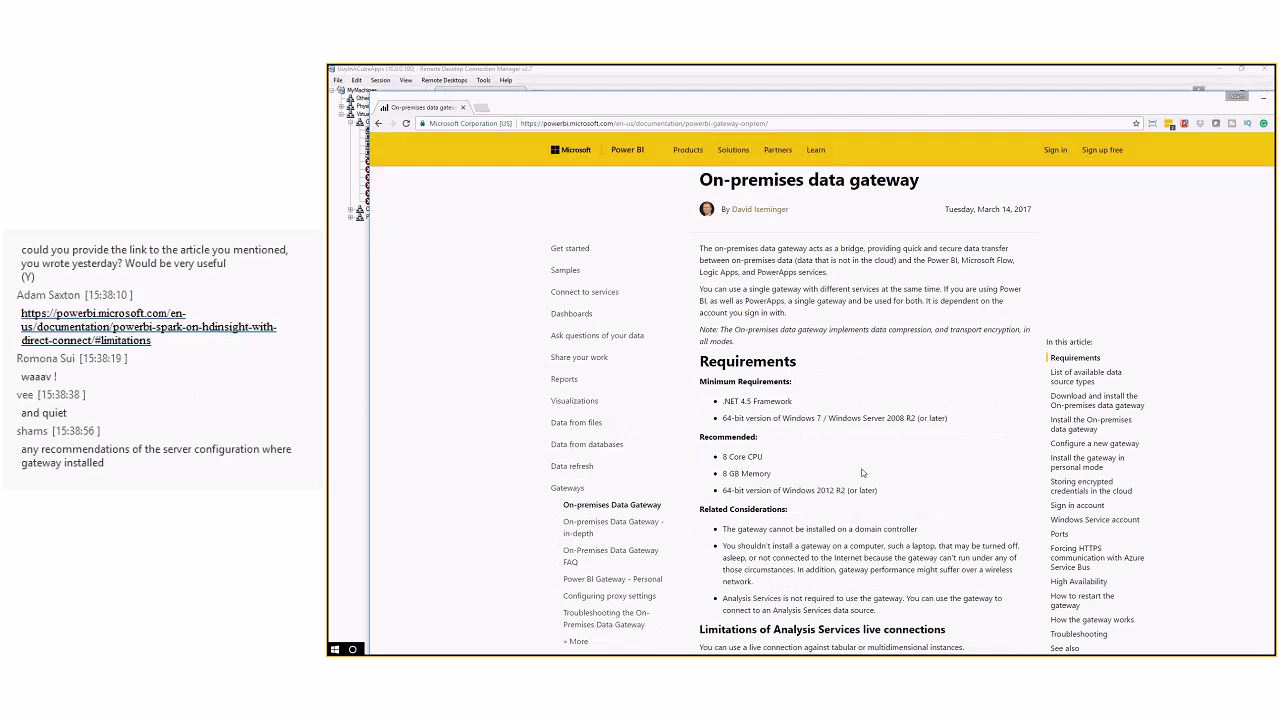
pyautogui.scroll(-1, 862, 473)
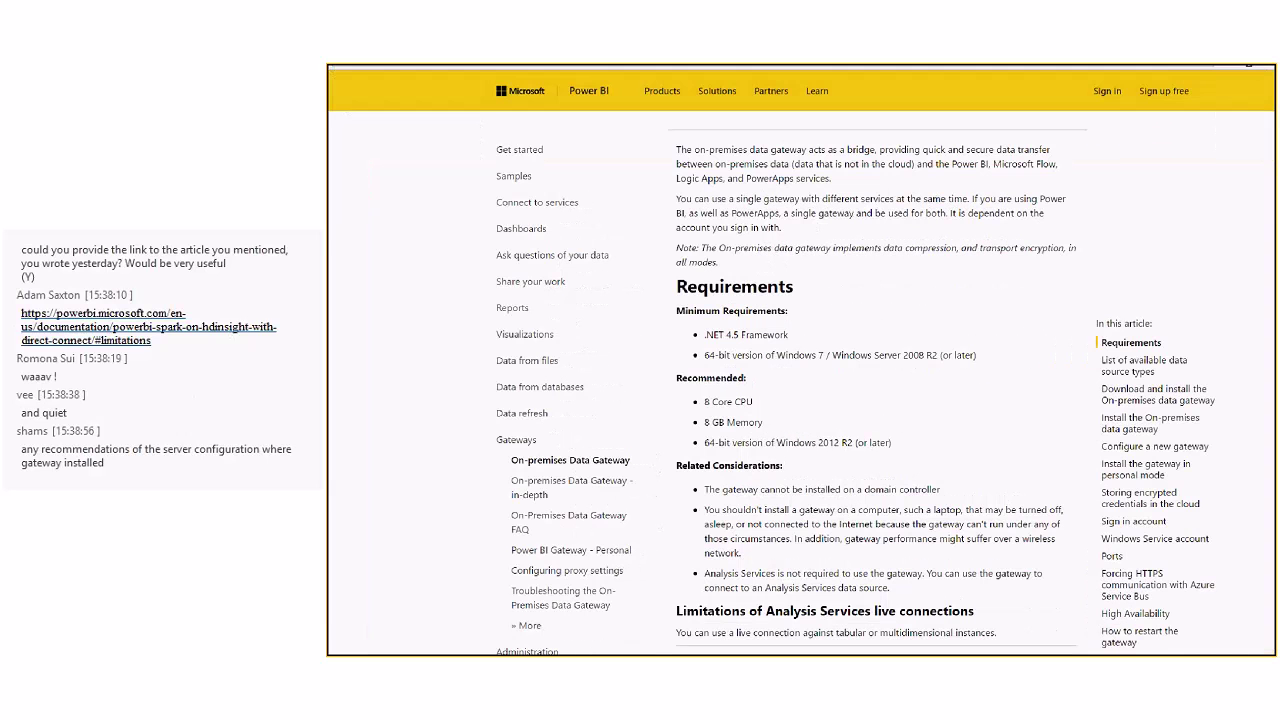